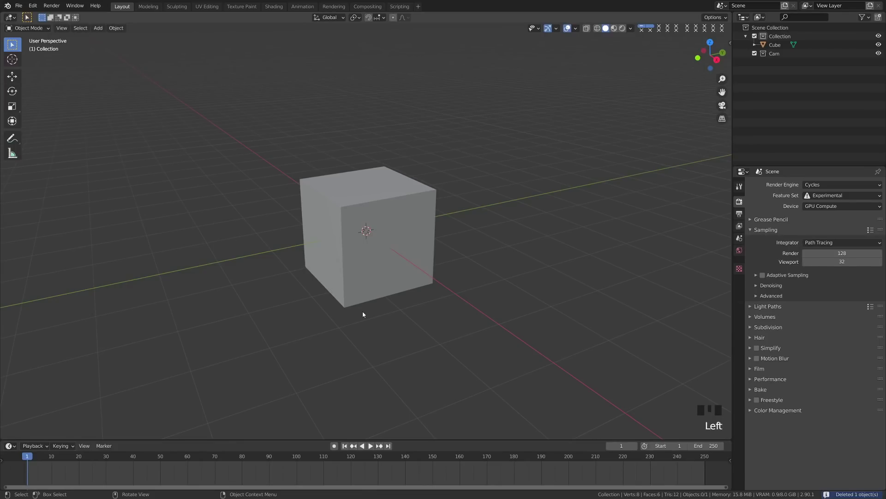
Delete the default cube and add a UV sphere in its place
{"action": "left_click", "coordinate": [359, 267]}
{"action": "key", "text": "x"}
{"action": "left_click", "coordinate": [367, 302]}
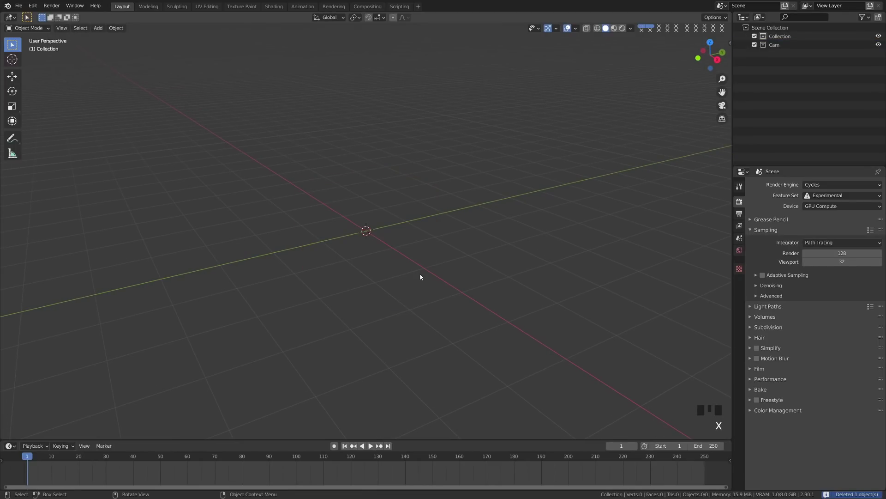
{"action": "key", "text": "shift+a"}
{"action": "mouse_move", "coordinate": [421, 276]}
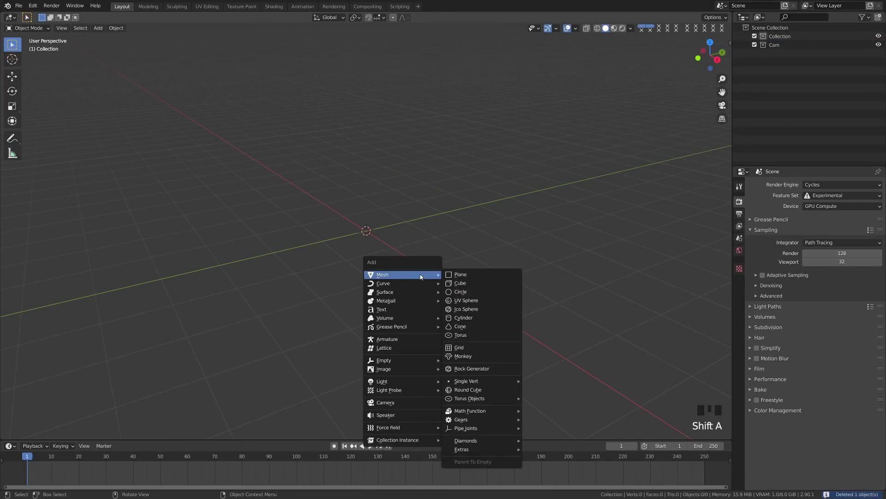
{"action": "left_click", "coordinate": [480, 301]}
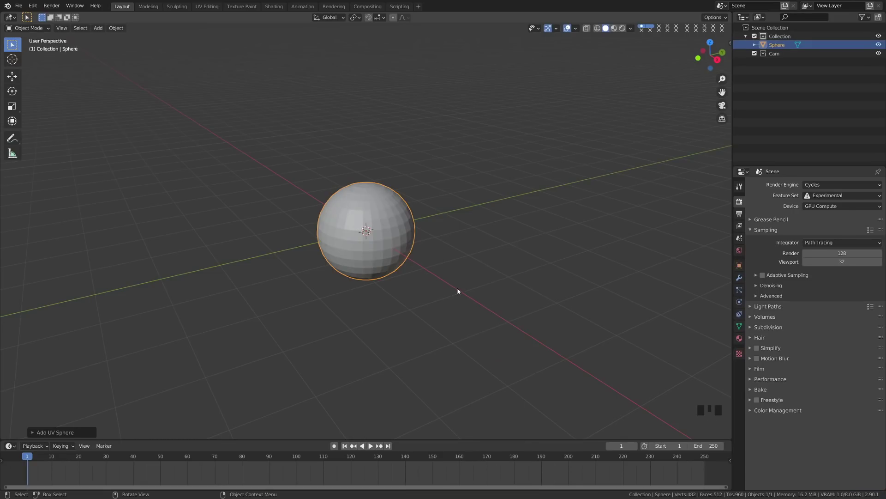
Shade the sphere smooth while viewing it from the right side
{"action": "key", "text": "KP_3"}
{"action": "scroll", "coordinate": [457, 292], "scroll_direction": "up", "scroll_amount": 4}
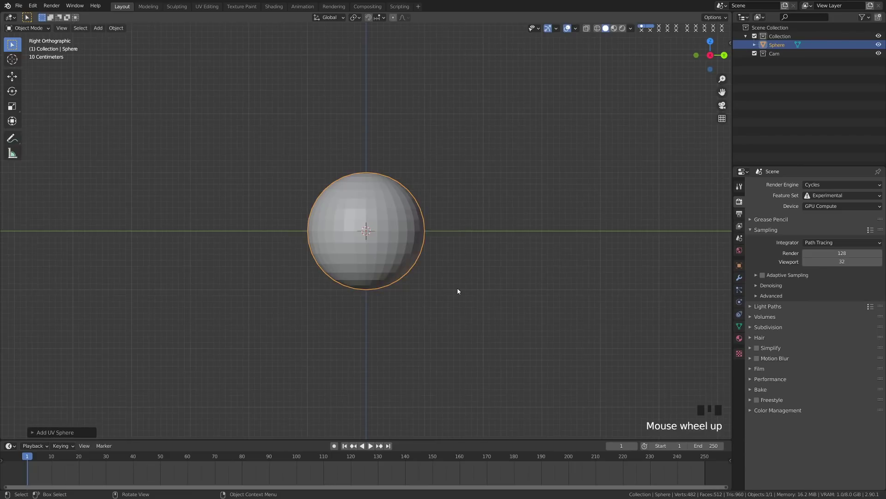
{"action": "middle_click_drag", "start_coordinate": [399, 311], "coordinate": [394, 322], "text": "shift"}
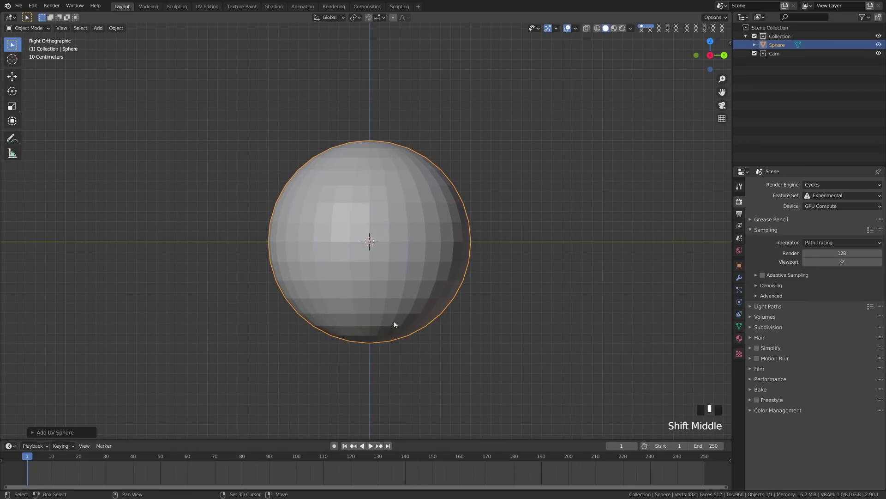
{"action": "right_click", "coordinate": [413, 220]}
{"action": "left_click", "coordinate": [413, 221]}
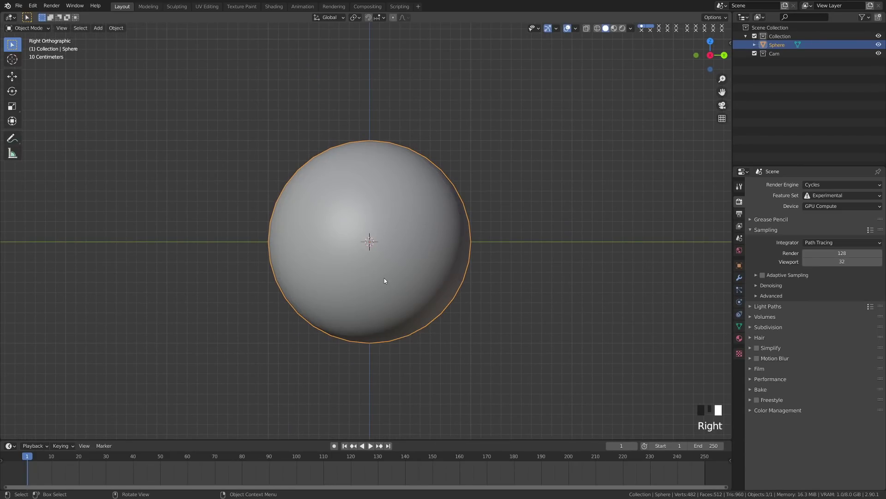
In Edit Mode, duplicate the whole sphere mesh and leave the copy in place
{"action": "key", "text": "Tab"}
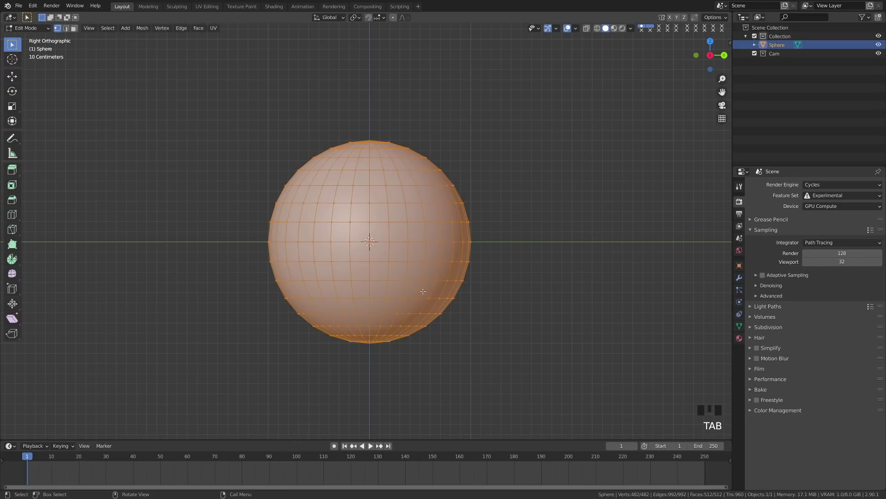
{"action": "key", "text": "alt+a"}
{"action": "middle_click_drag", "start_coordinate": [415, 292], "coordinate": [424, 293], "text": "shift"}
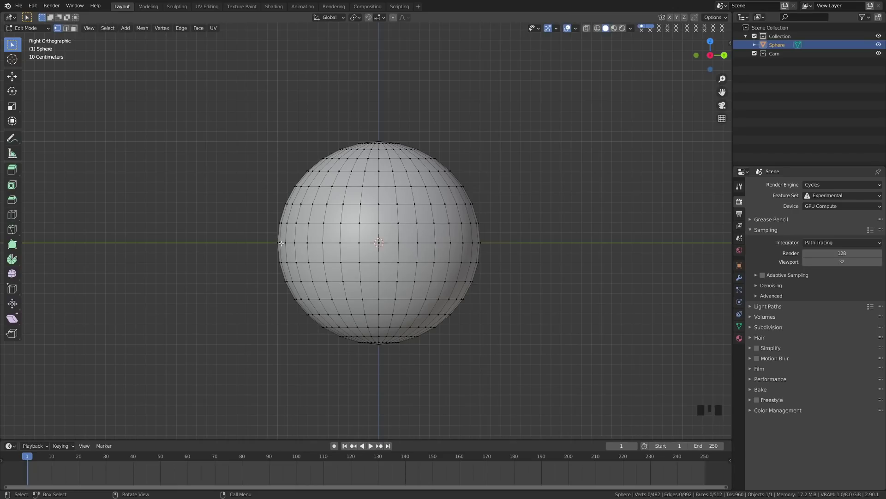
{"action": "middle_click_drag", "start_coordinate": [361, 268], "coordinate": [344, 273], "text": "shift"}
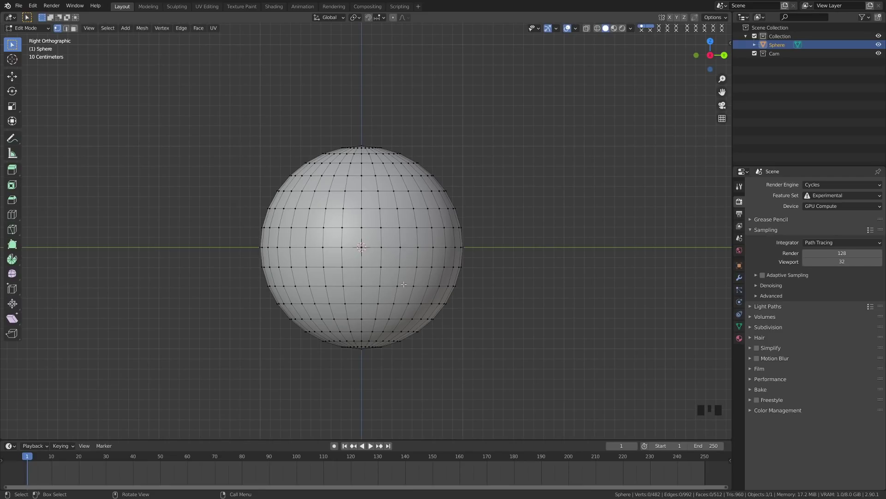
{"action": "middle_click_drag", "start_coordinate": [404, 284], "coordinate": [410, 284], "text": "shift"}
{"action": "key", "text": "a"}
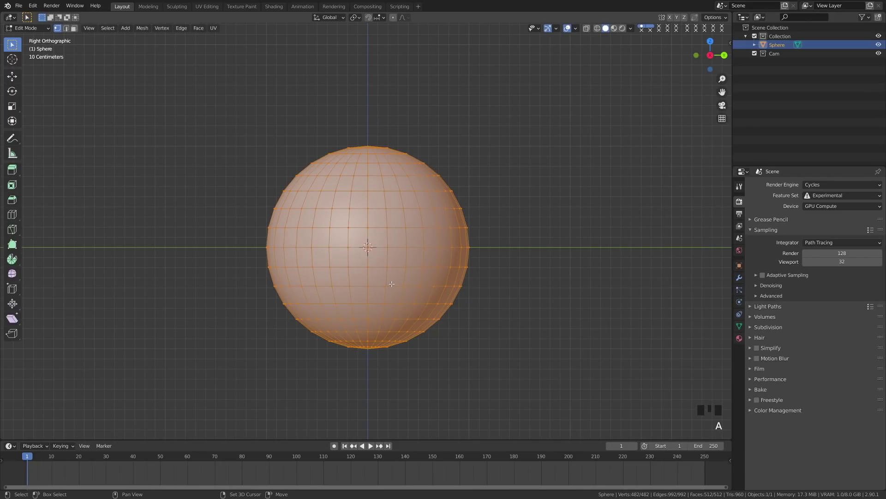
{"action": "key", "text": "shift+d"}
{"action": "right_click", "coordinate": [391, 284]}
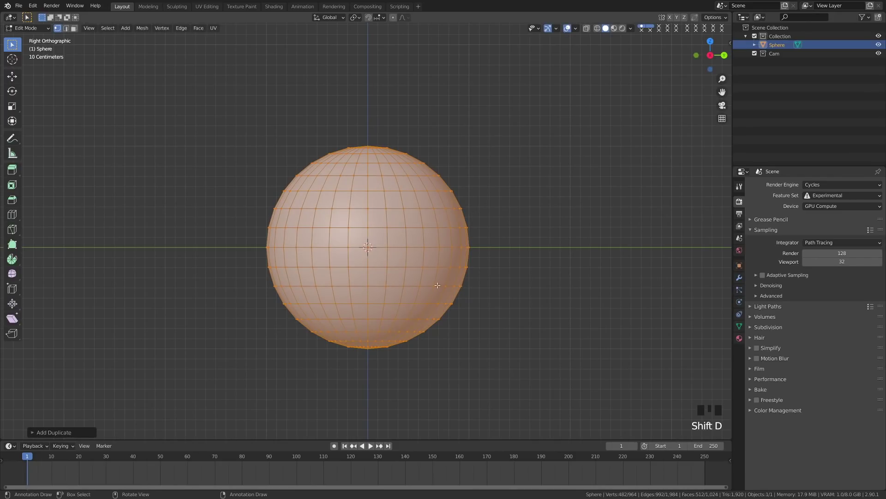
Switch to wireframe shading and scale the duplicated sphere up slightly so it encloses the original
{"action": "key", "text": "z"}
{"action": "left_click", "coordinate": [405, 290]}
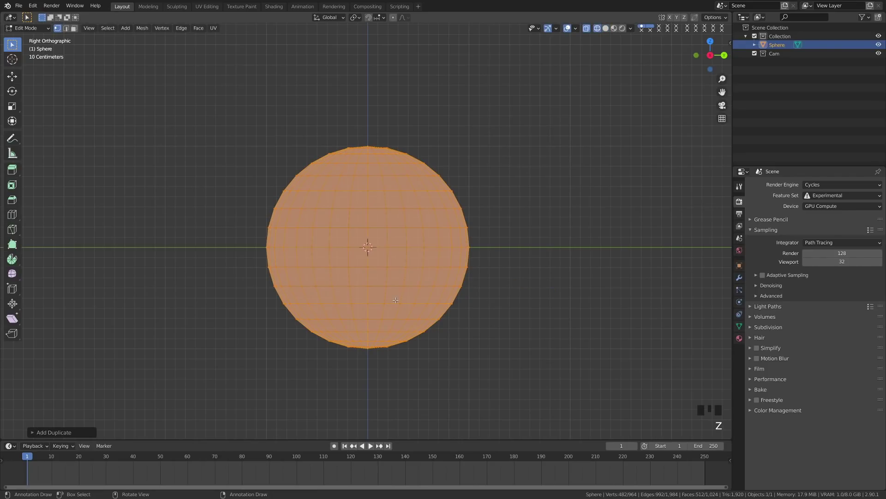
{"action": "key", "text": "s"}
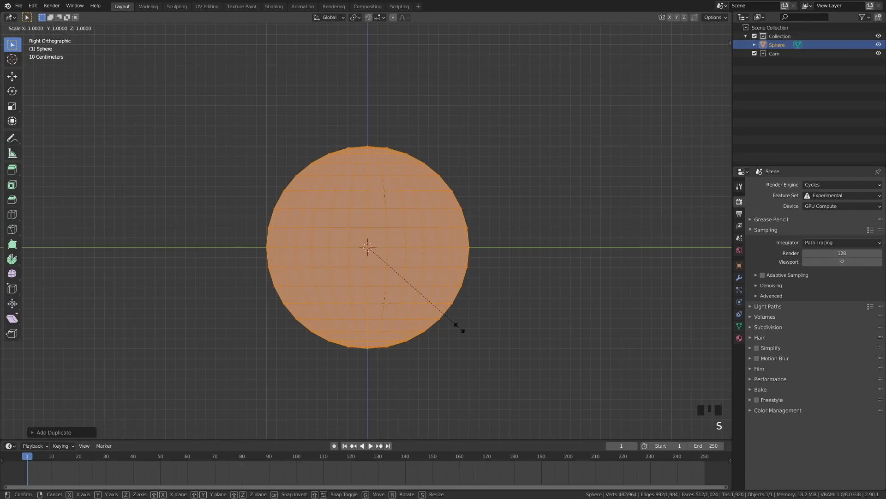
{"action": "left_click", "coordinate": [464, 327]}
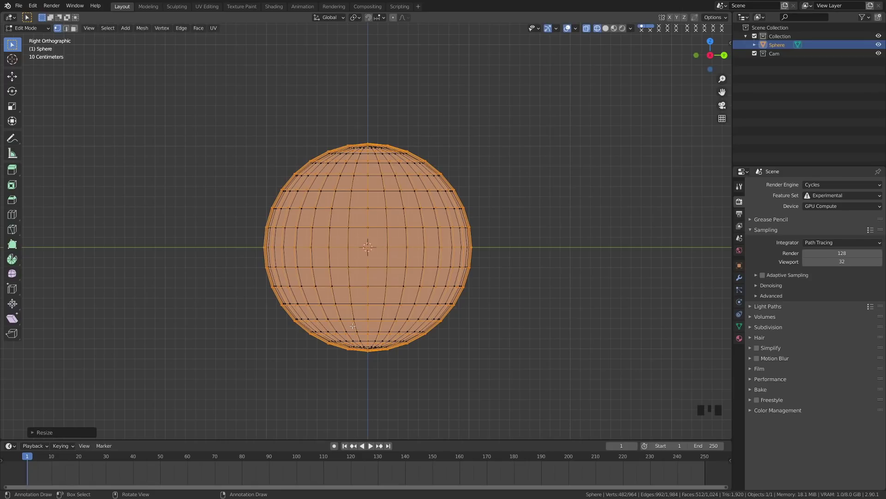
Invert the selection and hide the inner original sphere, leaving only the larger outer one
{"action": "key", "text": "ctrl"}
{"action": "key", "text": "ctrl+i"}
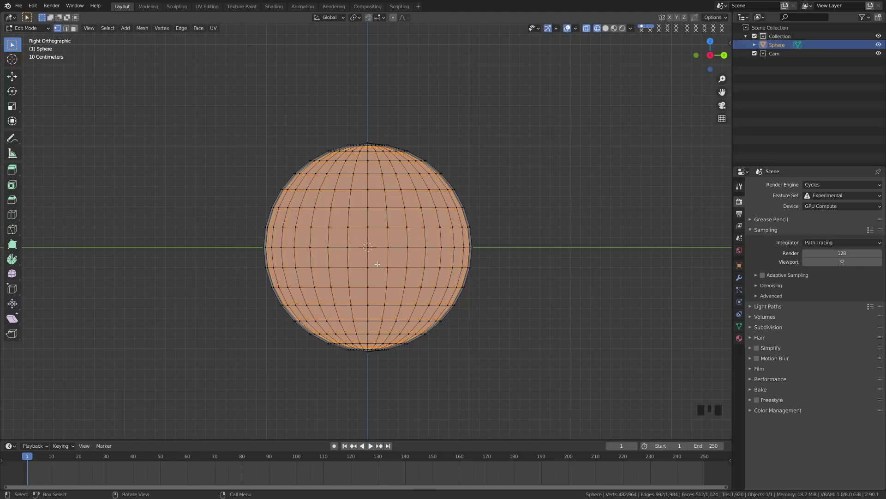
{"action": "key", "text": "h"}
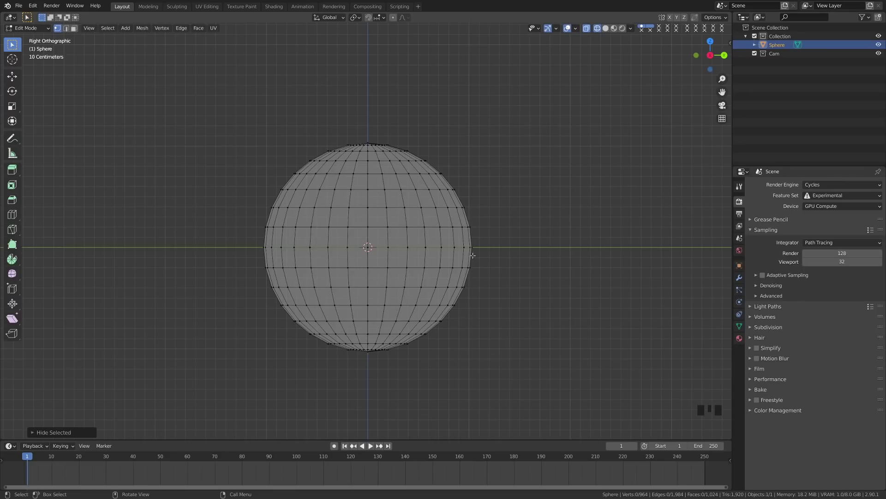
Rip the outer sphere along its horizontal middle vertex ring, keeping the split vertices in place, and clear the selection
{"action": "left_click_drag", "start_coordinate": [218, 237], "coordinate": [526, 260]}
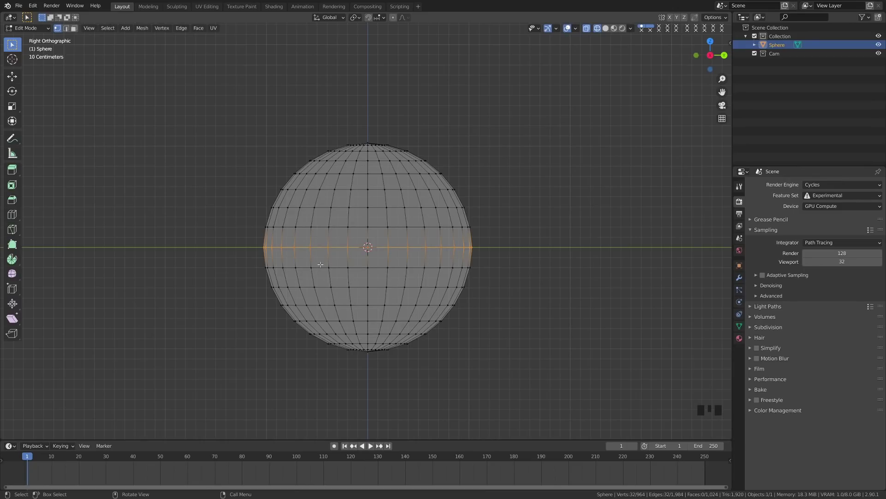
{"action": "key", "text": "v"}
{"action": "right_click", "coordinate": [321, 264]}
{"action": "key", "text": "a"}
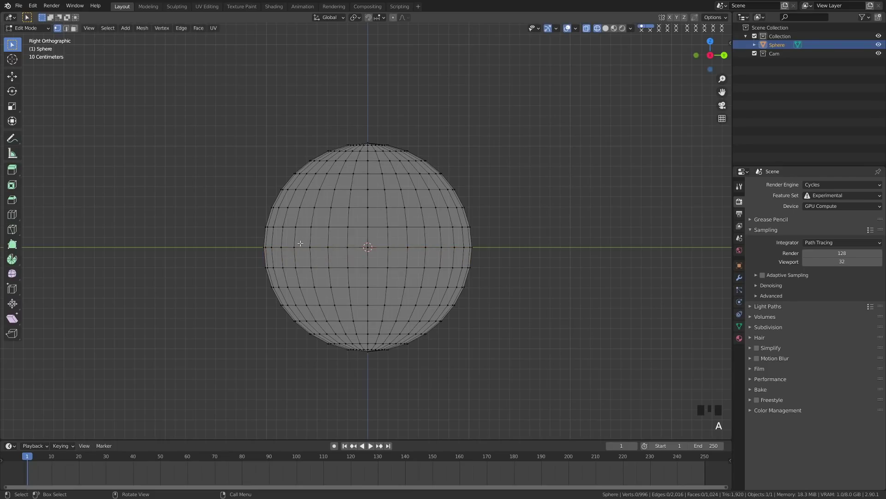
Hide the linked upper half of the outer sphere and return to solid shading
{"action": "key", "text": "k"}
{"action": "right_click", "coordinate": [321, 199]}
{"action": "key", "text": "l"}
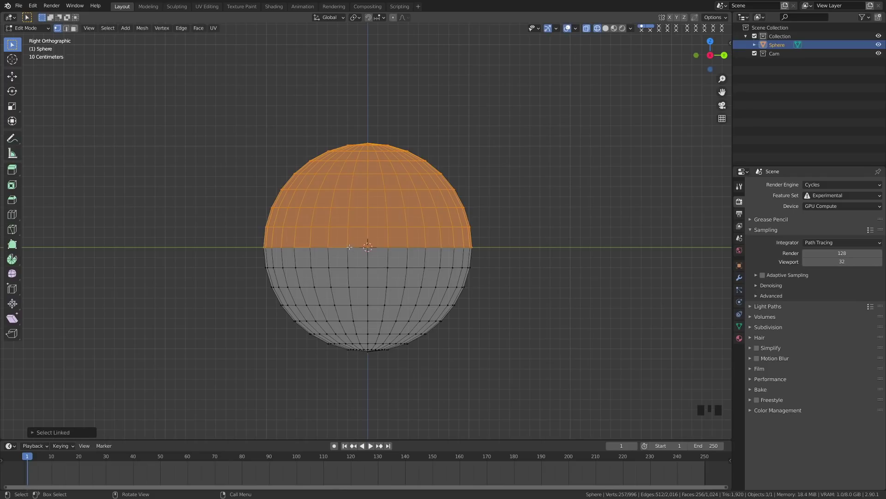
{"action": "key", "text": "h"}
{"action": "middle_click_drag", "start_coordinate": [321, 260], "coordinate": [339, 289]}
{"action": "key", "text": "z"}
{"action": "left_click", "coordinate": [398, 289]}
{"action": "mouse_move", "coordinate": [398, 289]}
{"action": "middle_mouse_down"}
{"action": "mouse_move", "coordinate": [414, 303]}
{"action": "mouse_move", "coordinate": [355, 305]}
{"action": "middle_mouse_up"}
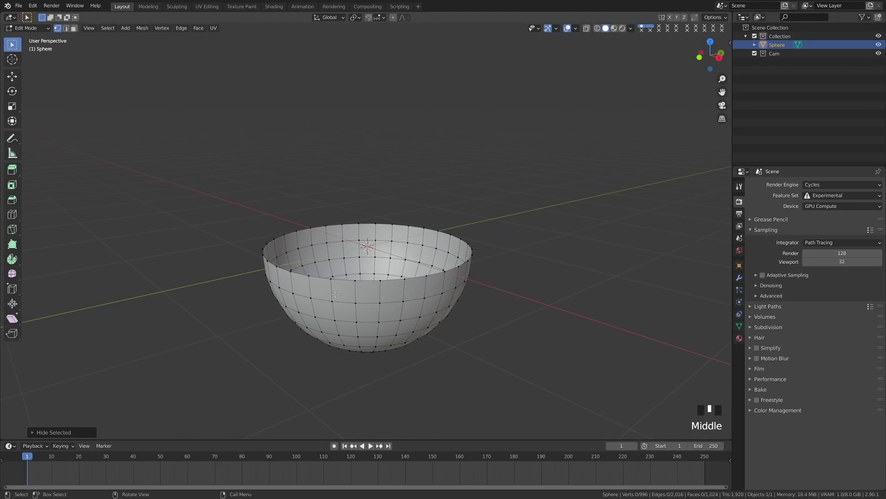
In edge select mode, select the lower half's open rim loop and fill it with a face
{"action": "scroll", "coordinate": [334, 295], "scroll_direction": "up", "scroll_amount": 2}
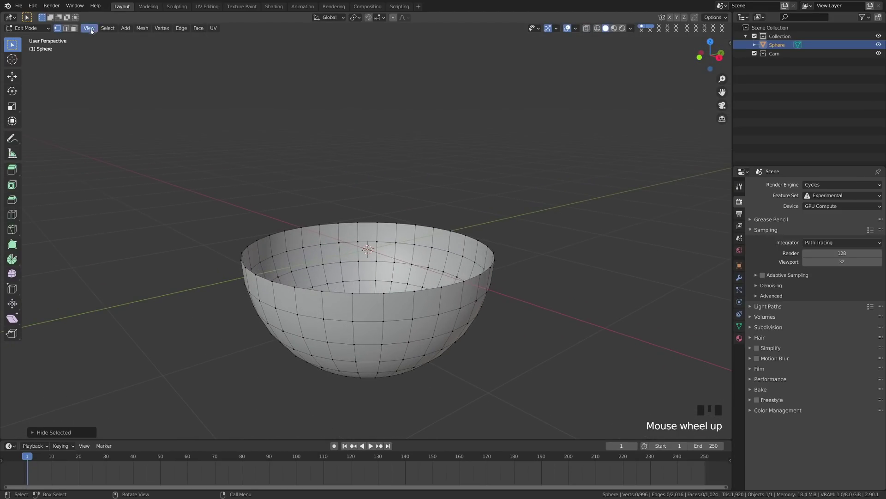
{"action": "left_click", "coordinate": [66, 28]}
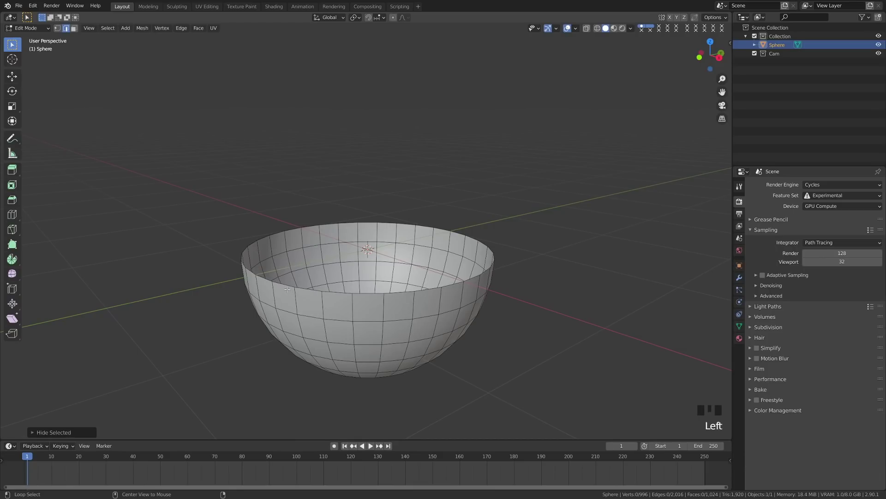
{"action": "left_click", "coordinate": [346, 294], "text": "alt+shift"}
{"action": "middle_click_drag", "start_coordinate": [346, 295], "coordinate": [344, 295]}
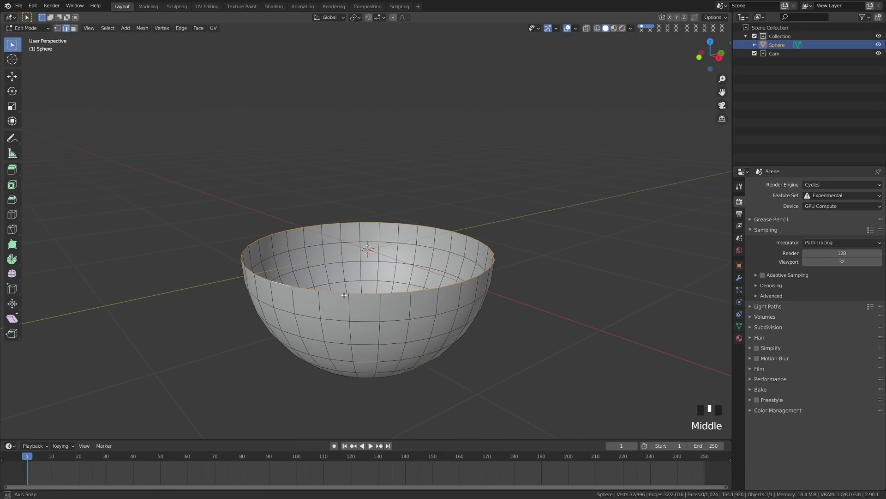
{"action": "key", "text": "f"}
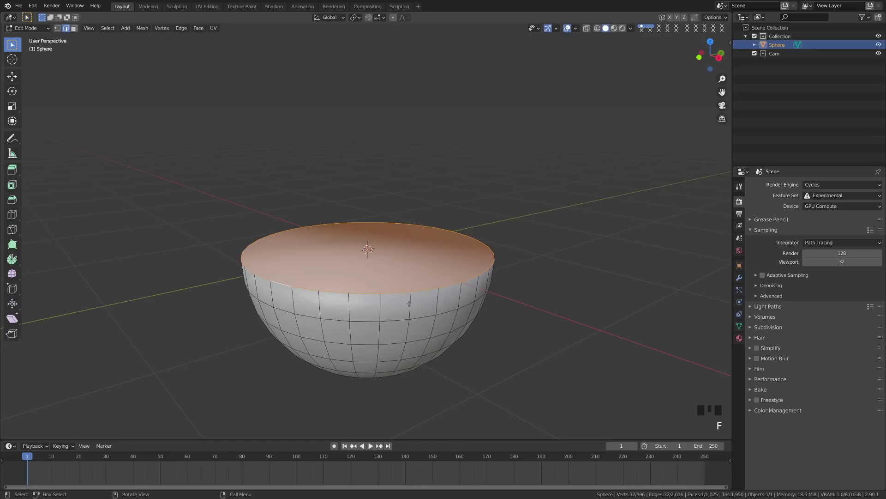
Bevel the lower half's rim by about 0.05 m with three segments and clear the selection
{"action": "key", "text": "ctrl+b"}
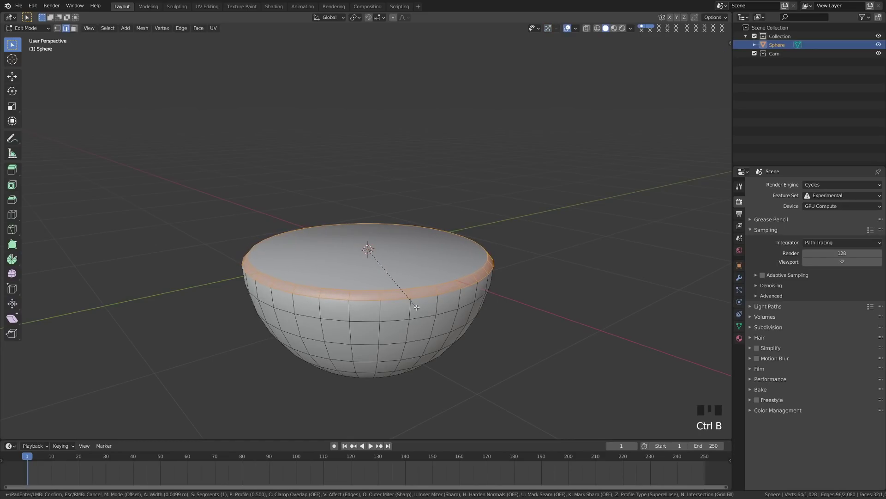
{"action": "scroll", "coordinate": [416, 307], "scroll_direction": "up", "scroll_amount": 1}
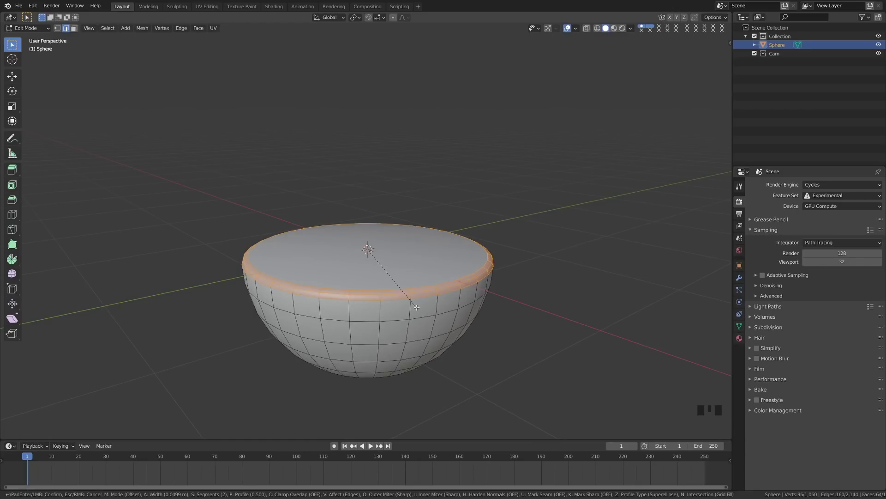
{"action": "left_click", "coordinate": [416, 307]}
{"action": "key", "text": "a"}
{"action": "middle_click_drag", "start_coordinate": [417, 307], "coordinate": [342, 284]}
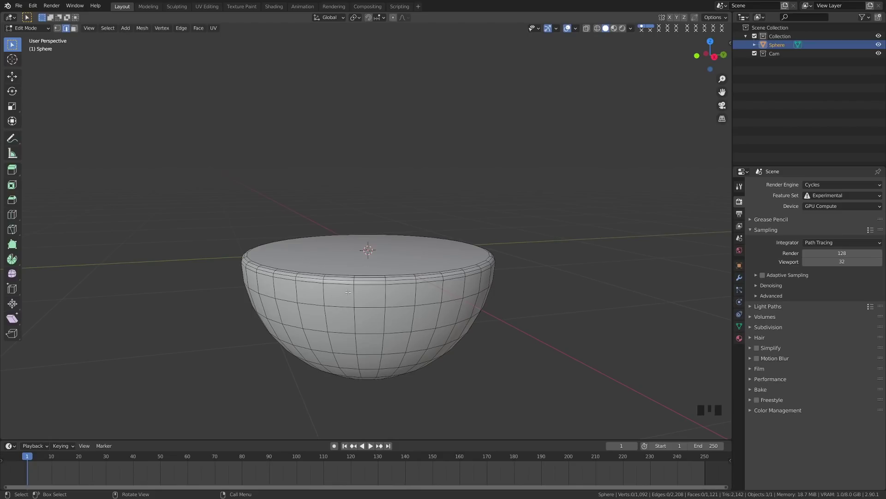
Reveal the hidden geometry and hide everything except the outer sphere's upper half
{"action": "key", "text": "alt+h"}
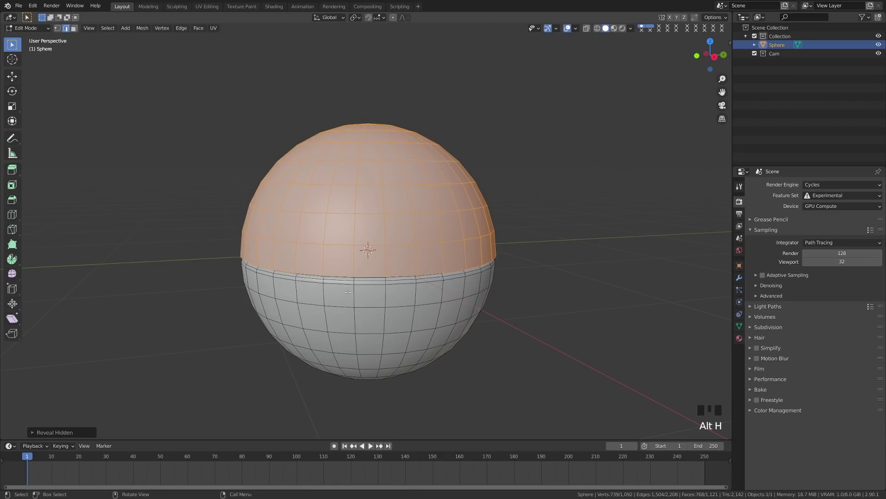
{"action": "key", "text": "alt+a"}
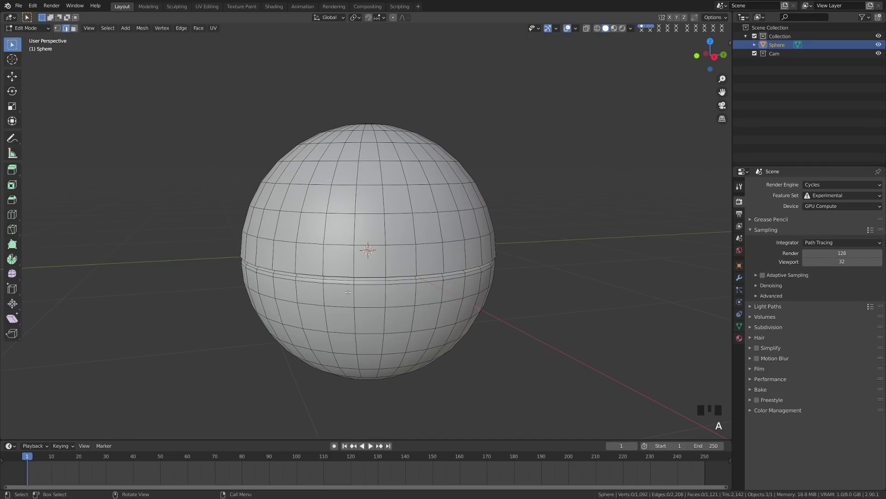
{"action": "key", "text": "KP_3"}
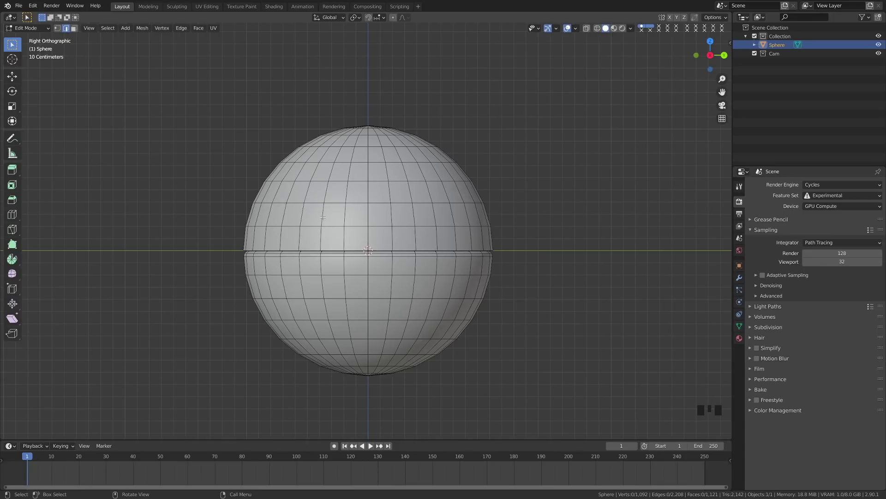
{"action": "key", "text": "l"}
{"action": "key", "text": "ctrl"}
{"action": "key", "text": "ctrl+i"}
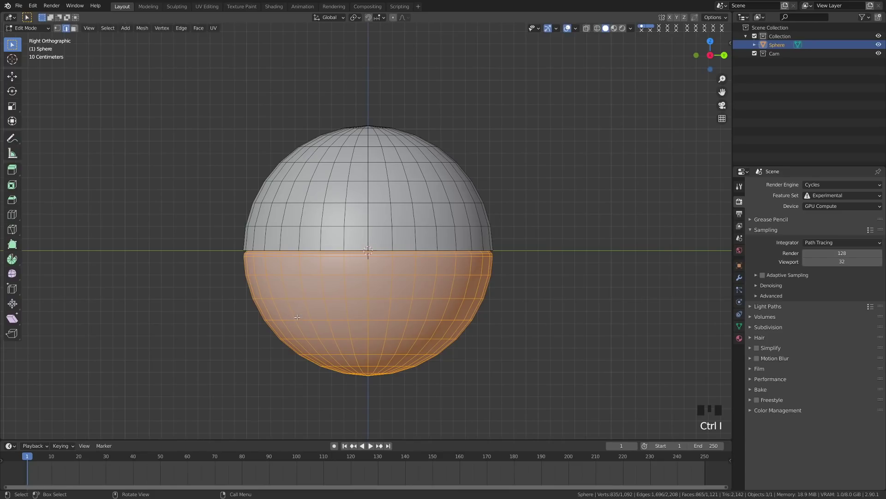
{"action": "key", "text": "h"}
Select the open rim edge loop of the outer sphere's upper half and fill it with a face
{"action": "middle_click_drag", "start_coordinate": [296, 316], "coordinate": [310, 287]}
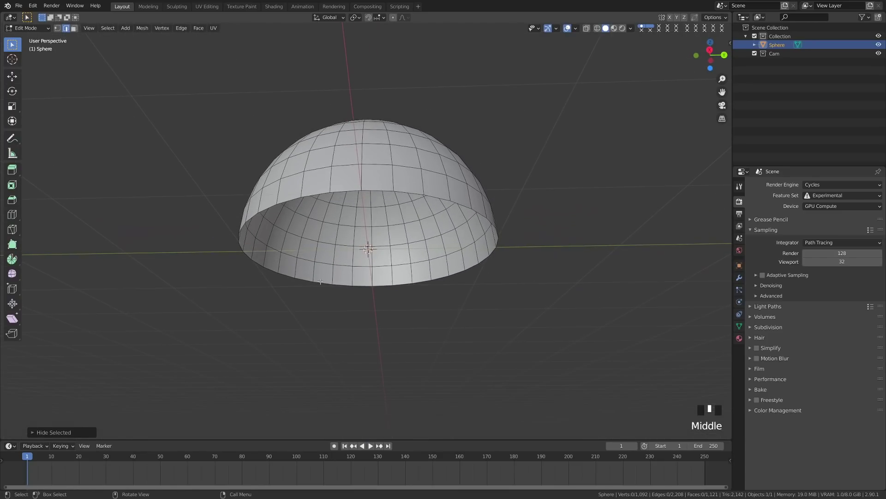
{"action": "middle_click_drag", "start_coordinate": [295, 252], "coordinate": [341, 273]}
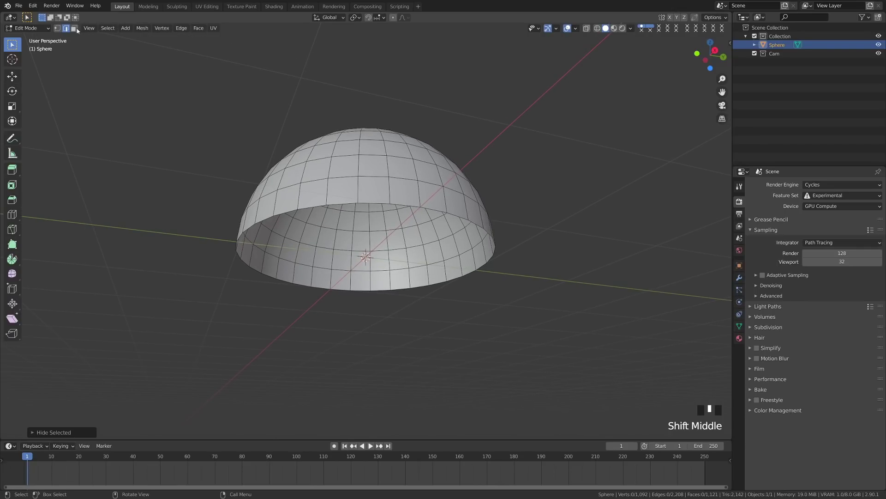
{"action": "left_click", "coordinate": [289, 215], "text": "alt+shift"}
{"action": "key", "text": "f"}
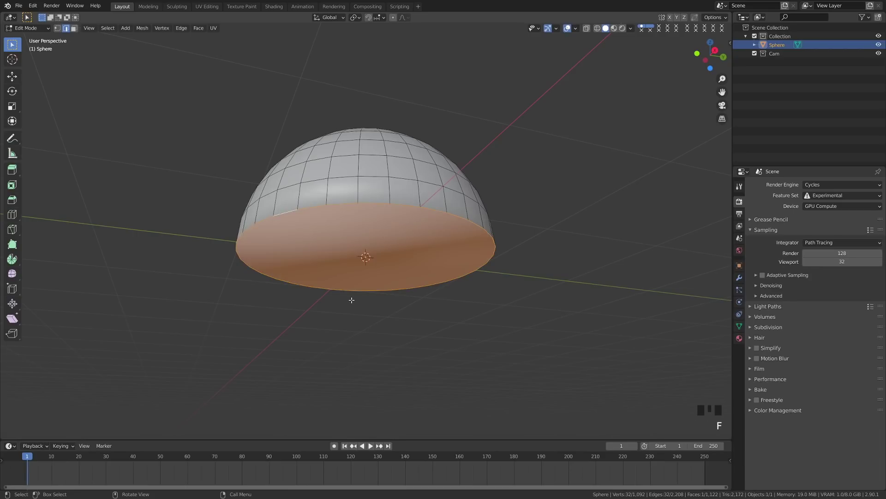
Bevel the upper half's rim by about 0.05 m with three segments and clear the selection
{"action": "middle_click_drag", "start_coordinate": [410, 312], "coordinate": [413, 321]}
{"action": "key", "text": "ctrl+b"}
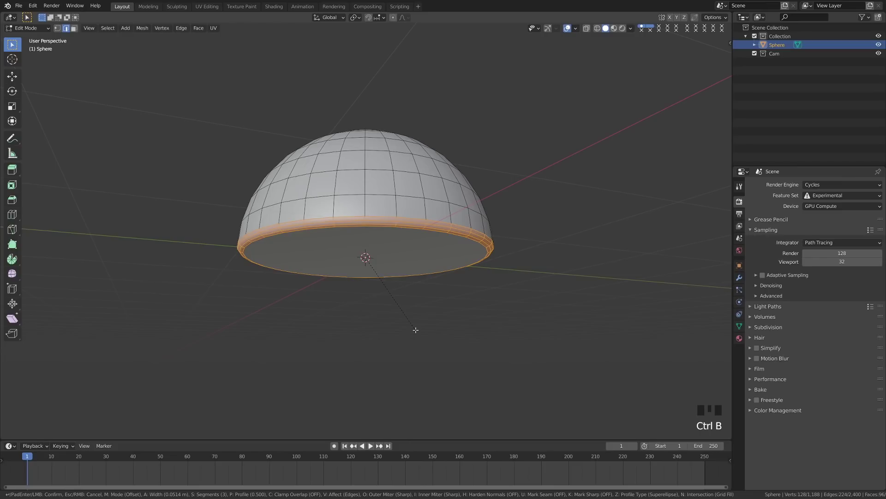
{"action": "left_click", "coordinate": [415, 330]}
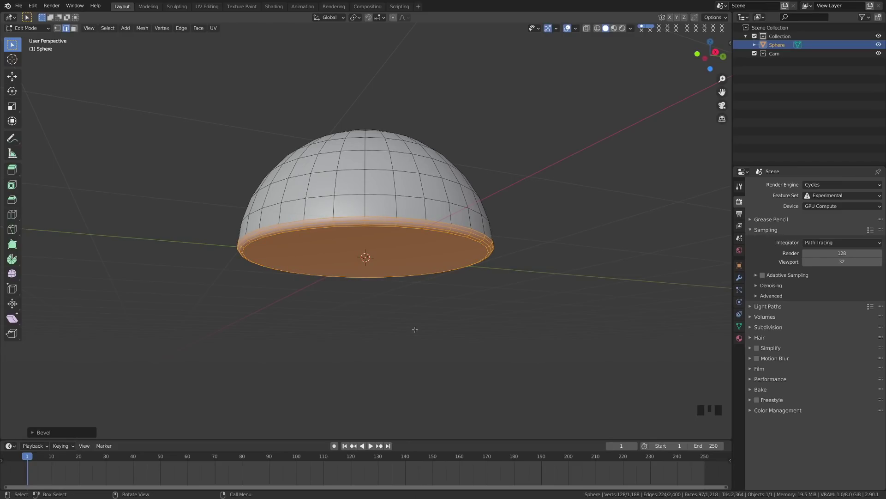
{"action": "key", "text": "alt+a"}
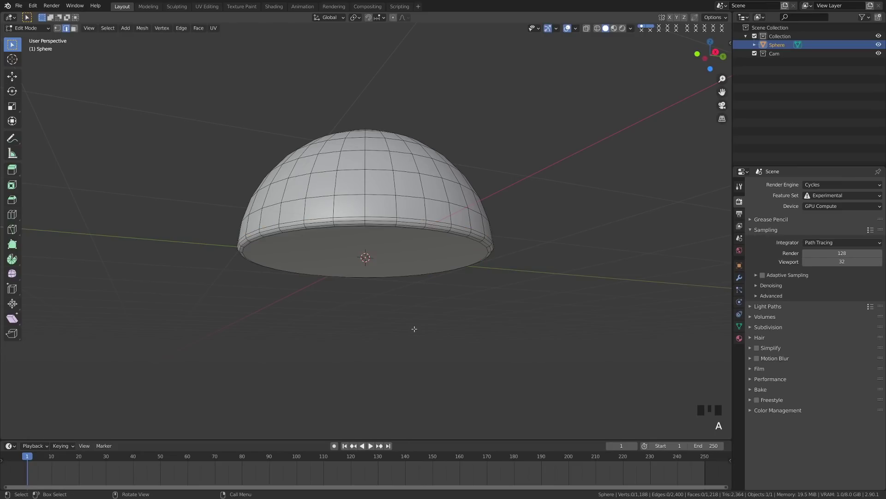
Reveal the hidden geometry, deselect everything, and show the ball in wireframe from the right orthographic view
{"action": "key", "text": "alt+h"}
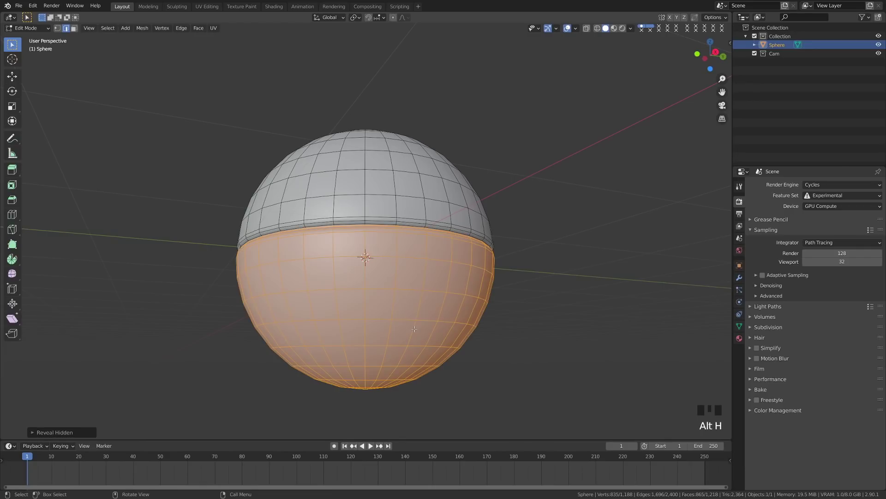
{"action": "key", "text": "alt+a"}
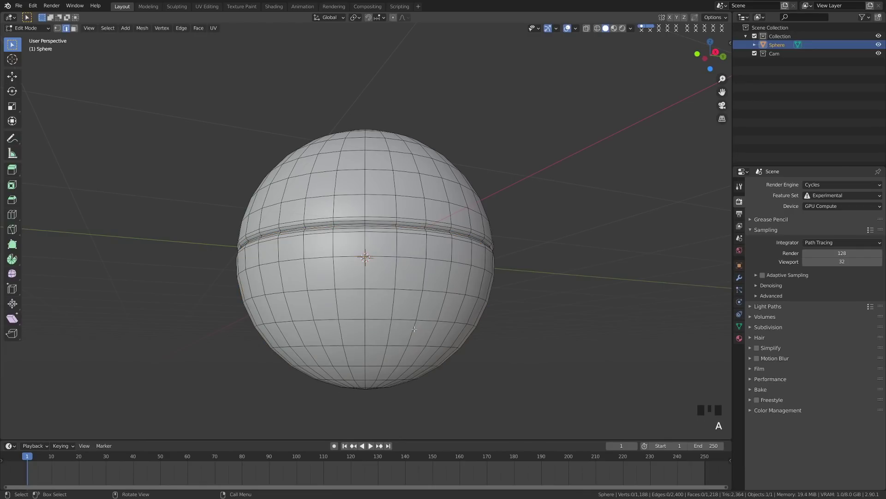
{"action": "key", "text": "KP_3"}
{"action": "key", "text": "z"}
{"action": "left_click", "coordinate": [179, 224]}
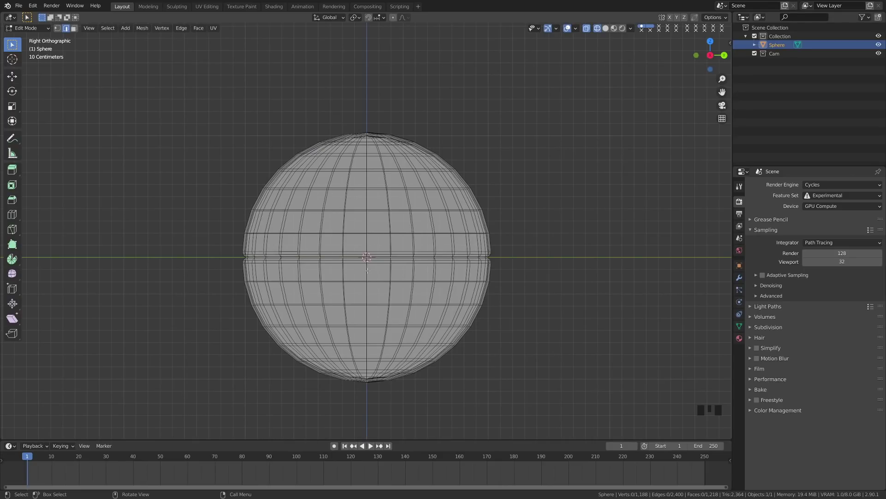
Return to Object Mode and add two shape keys to the sphere
{"action": "key", "text": "Tab"}
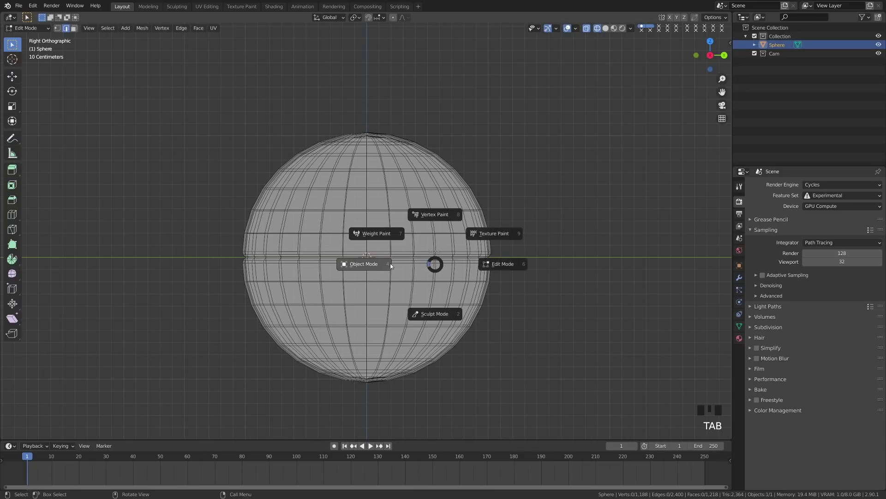
{"action": "left_click", "coordinate": [303, 231]}
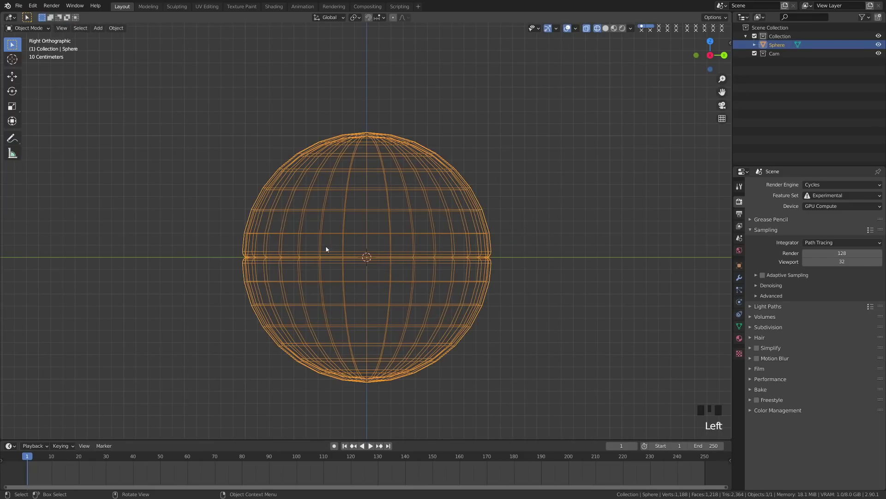
{"action": "left_click", "coordinate": [739, 326]}
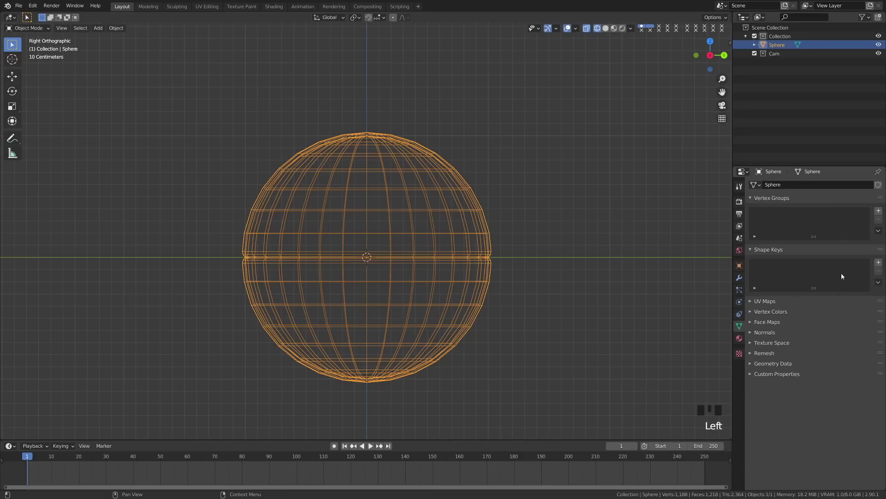
{"action": "left_click", "coordinate": [879, 263]}
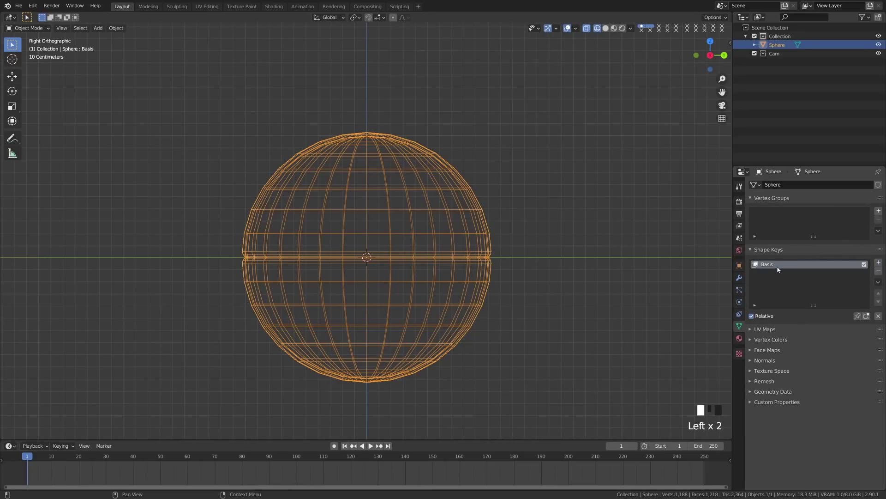
{"action": "left_click", "coordinate": [879, 263]}
Rename the base shape key to Closed and the second shape key to Open
{"action": "double_click", "coordinate": [774, 265]}
{"action": "type", "text": "Closed"}
{"action": "key", "text": "Return"}
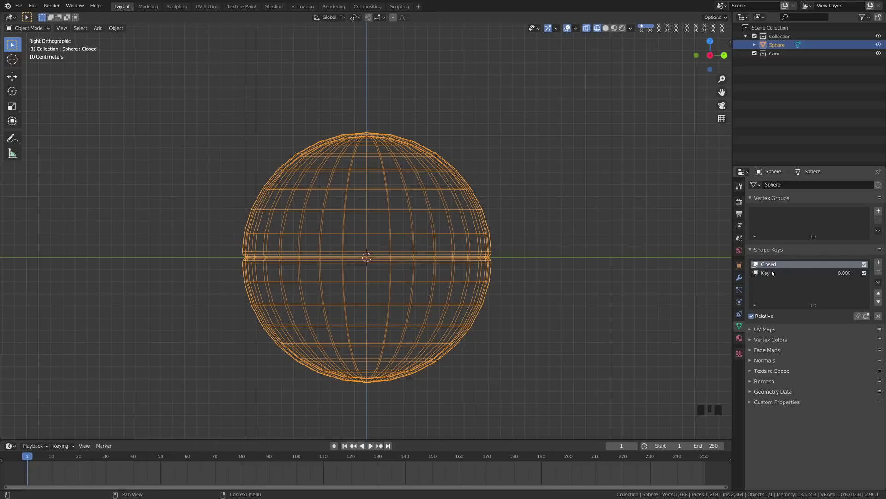
{"action": "left_click", "coordinate": [772, 273]}
{"action": "double_click", "coordinate": [772, 272]}
{"action": "type", "text": "Open"}
{"action": "key", "text": "Return"}
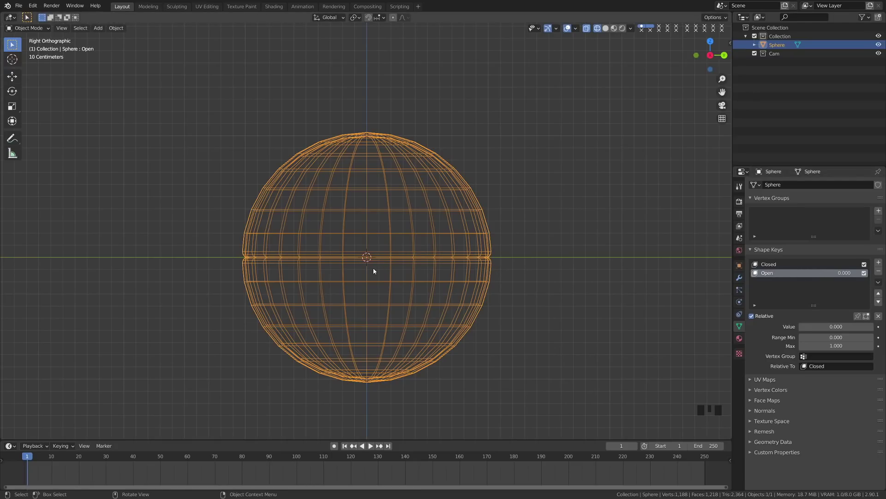
With the Open key active, select the linked upper half shell in Edit Mode and set the pivot point to 3D Cursor
{"action": "key", "text": "Tab"}
{"action": "left_click", "coordinate": [445, 269]}
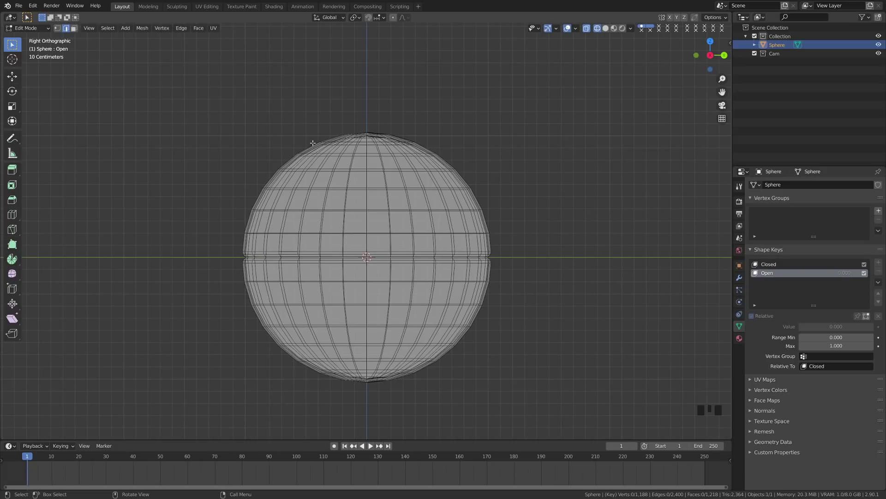
{"action": "key", "text": "l"}
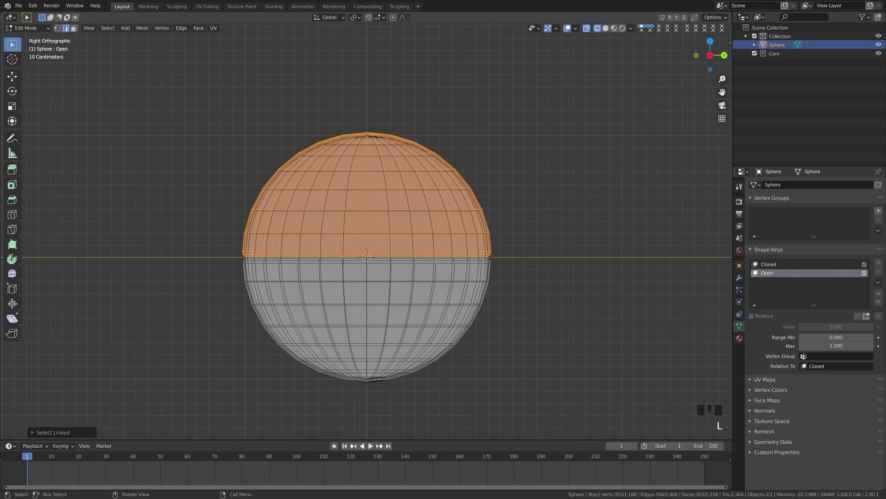
{"action": "left_click", "coordinate": [356, 19]}
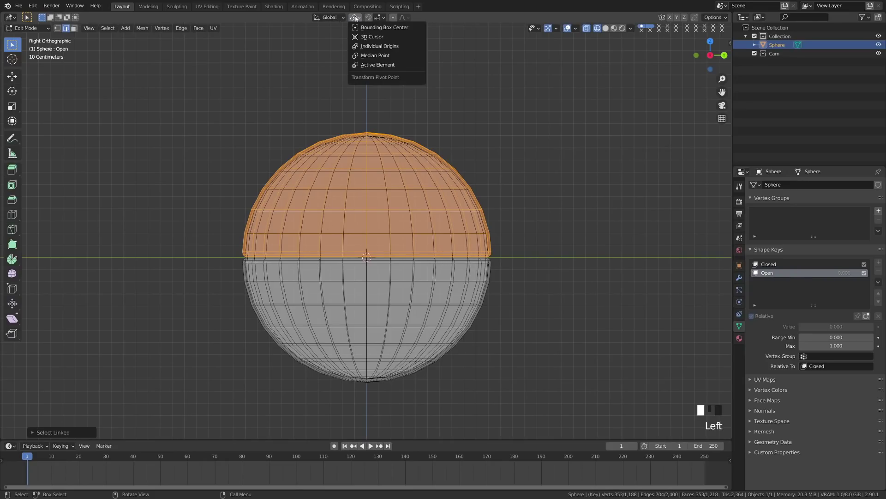
{"action": "left_click", "coordinate": [373, 38]}
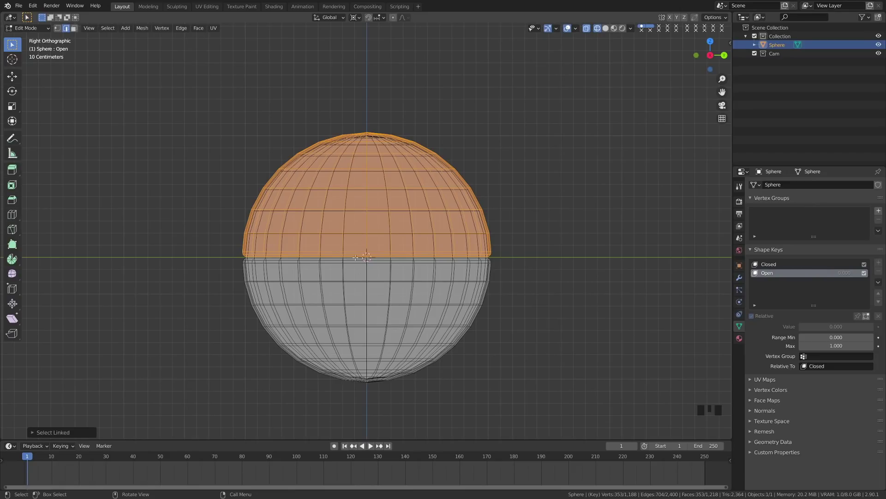
Rotate the upper half shell 90° about the 3D cursor in the right view
{"action": "key", "text": "r"}
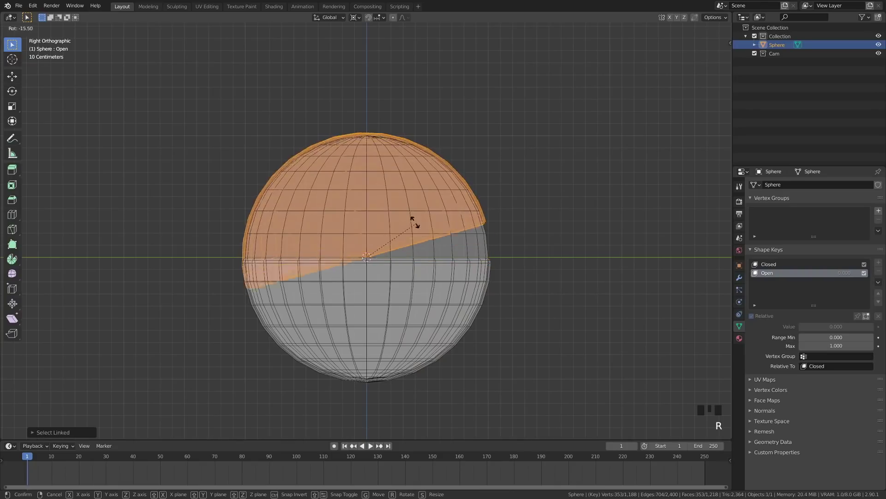
{"action": "right_click", "coordinate": [358, 205]}
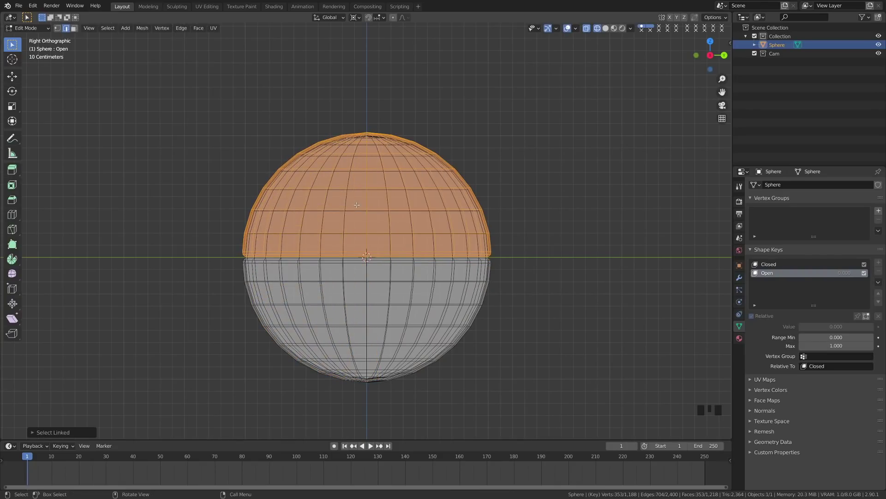
{"action": "key", "text": "r"}
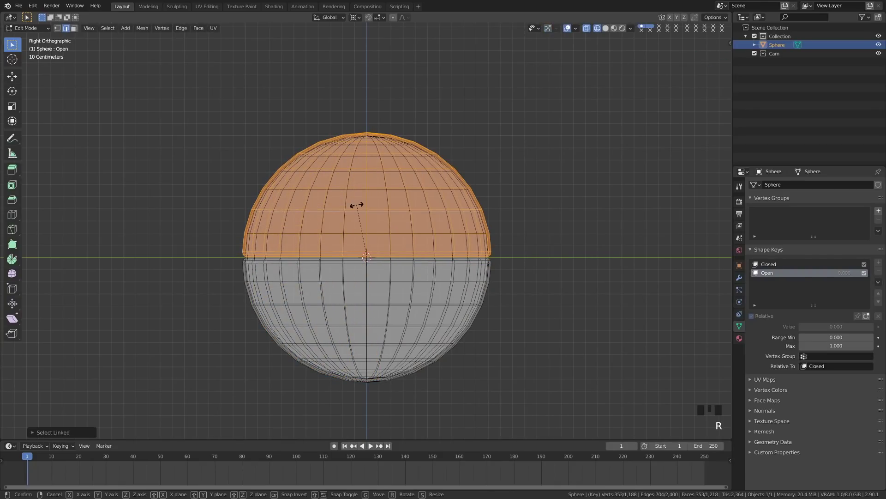
{"action": "key", "text": "9"}
{"action": "key", "text": "0"}
{"action": "key", "text": "Return"}
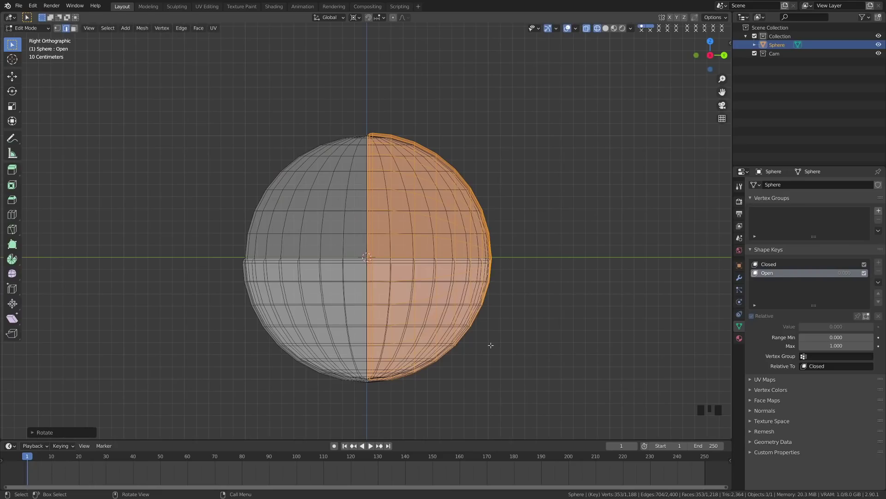
Select only the linked lower half shell and rotate it -90° about the 3D cursor
{"action": "key", "text": "alt+a"}
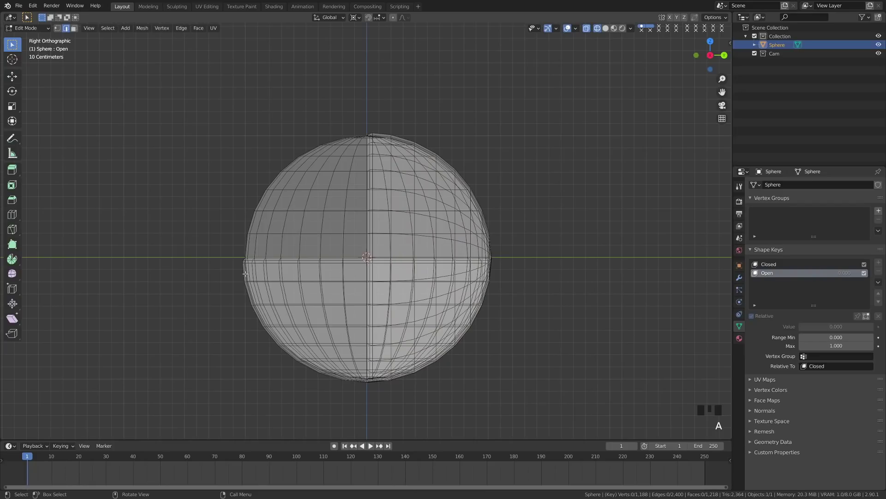
{"action": "key", "text": "l"}
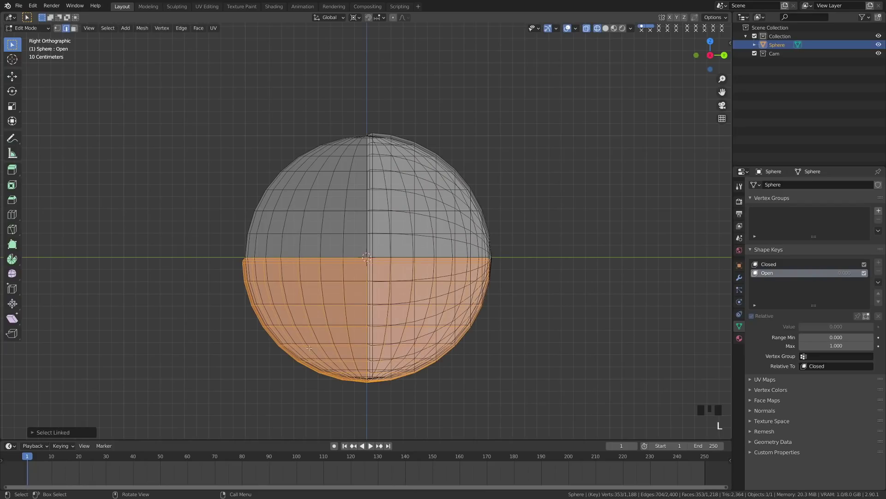
{"action": "type", "text": "r"}
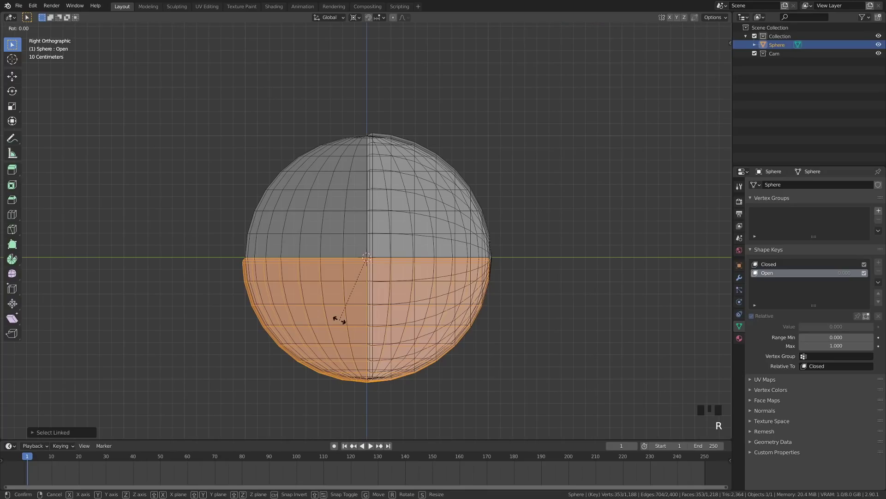
{"action": "type", "text": "-90"}
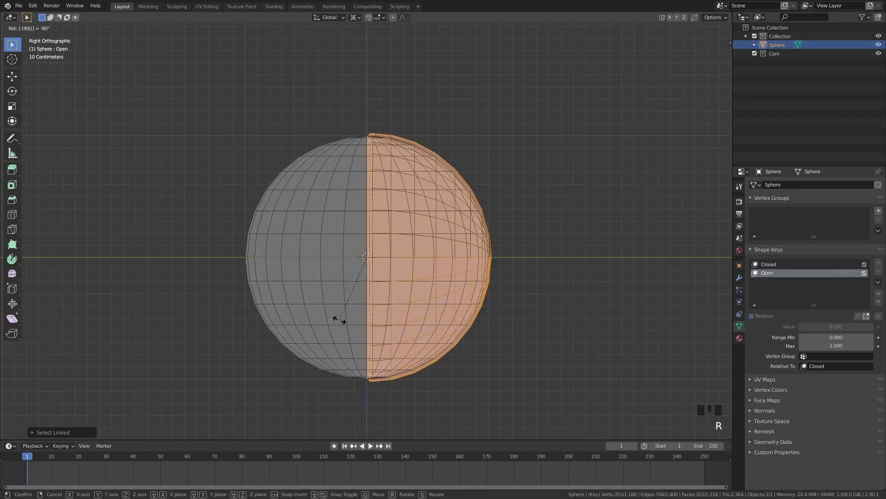
{"action": "key", "text": "Return"}
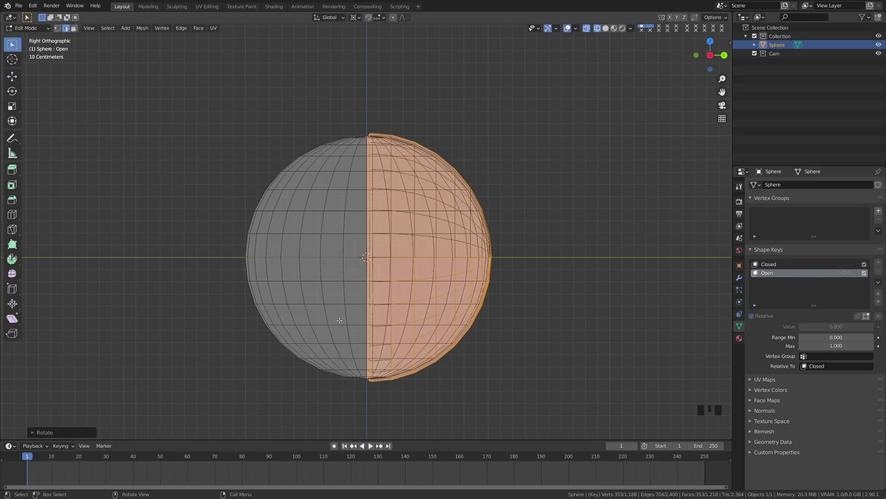
Check the 3D cursor's location and rotation values in the view settings
{"action": "scroll", "coordinate": [339, 320], "scroll_direction": "up", "scroll_amount": 1}
{"action": "middle_click_drag", "start_coordinate": [393, 367], "coordinate": [377, 350], "text": "shift"}
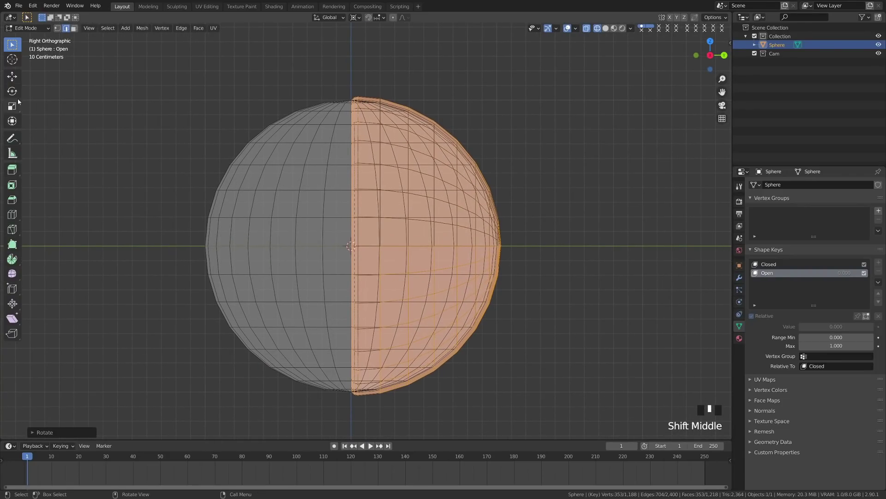
{"action": "key", "text": "n"}
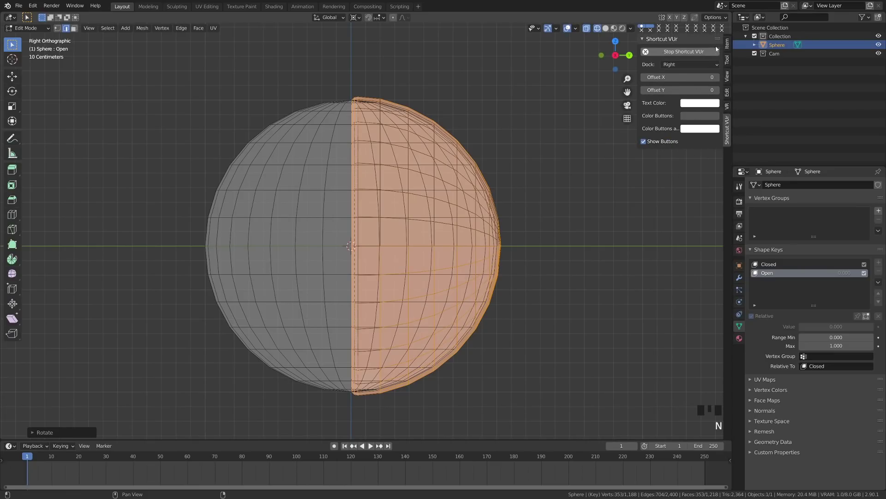
{"action": "left_click", "coordinate": [727, 45]}
{"action": "left_click", "coordinate": [729, 62]}
{"action": "left_click", "coordinate": [728, 77]}
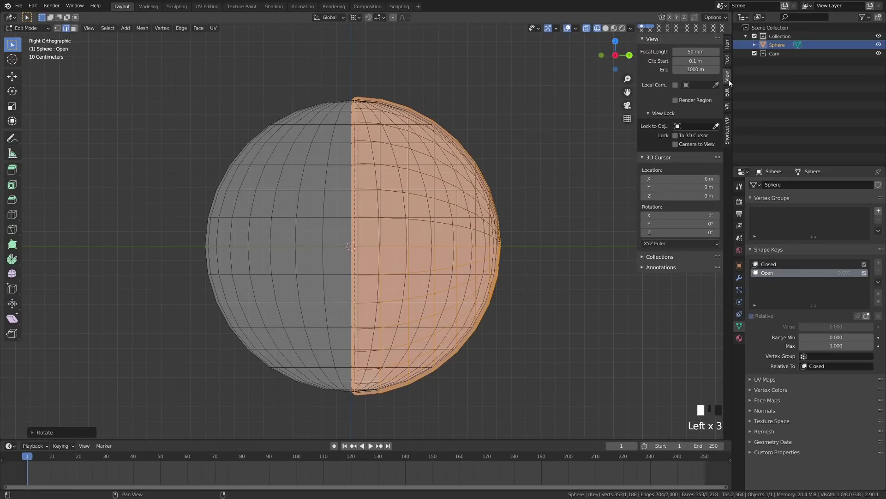
{"action": "key", "text": "n"}
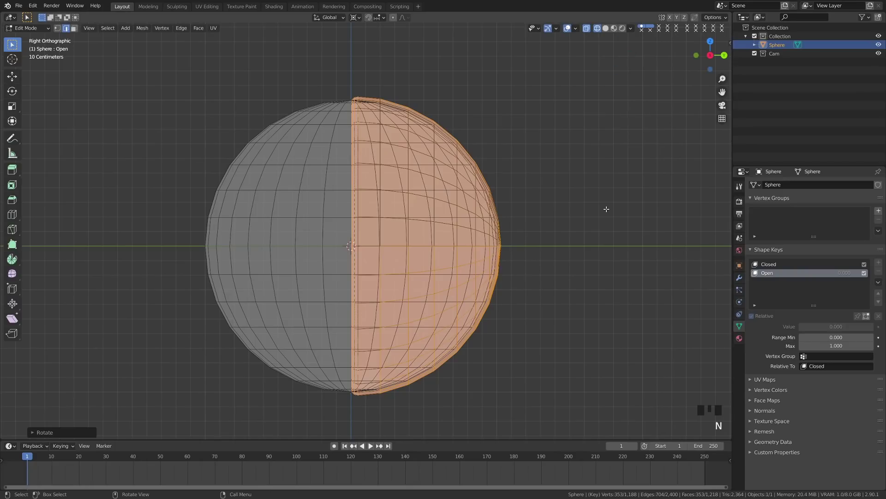
Scale the selected lower half shell down very slightly to about 0.997 around the 3D cursor
{"action": "middle_click_drag", "start_coordinate": [495, 291], "coordinate": [510, 286], "text": "shift"}
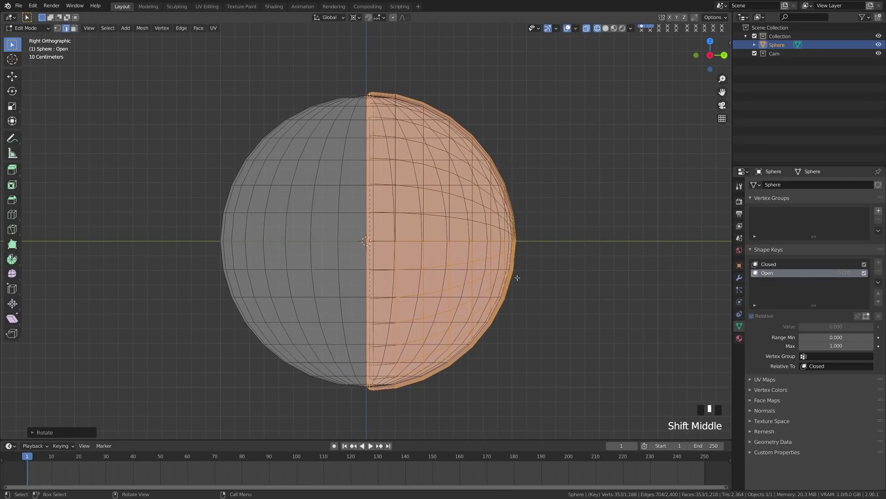
{"action": "key", "text": "s"}
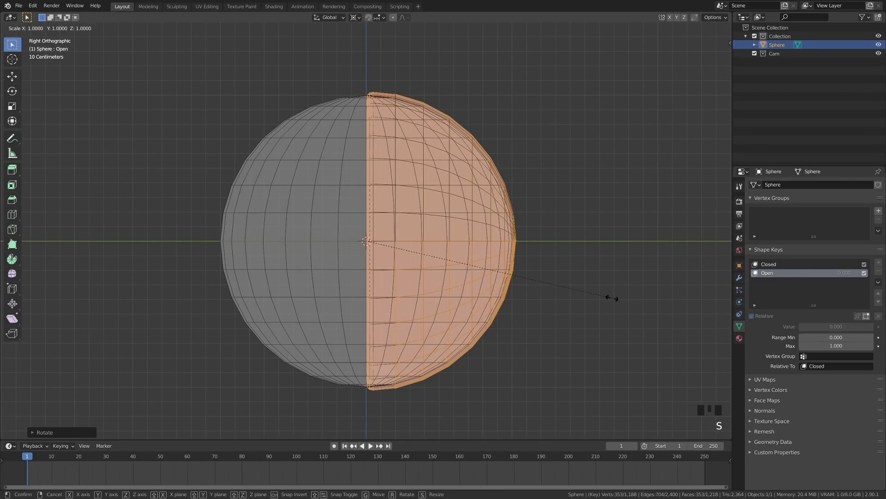
{"action": "right_click", "coordinate": [596, 301]}
{"action": "key", "text": "s"}
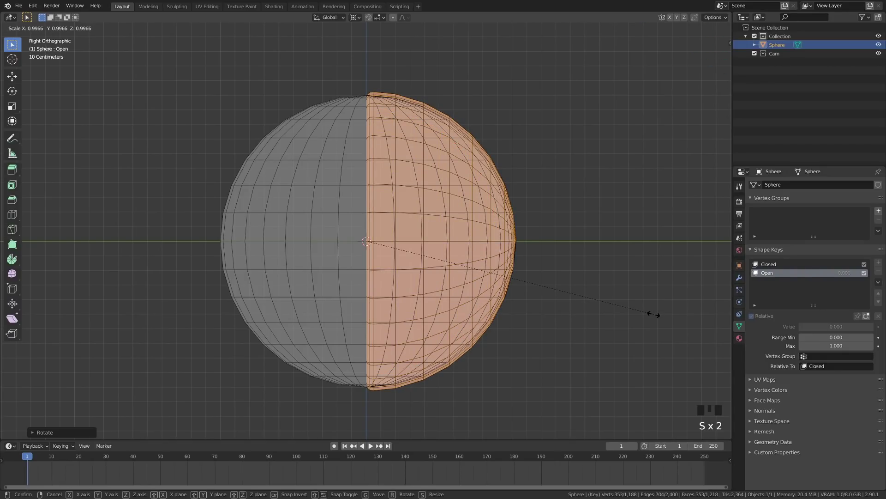
{"action": "left_click", "coordinate": [654, 314]}
Switch the viewport to solid shading, deselect the whole mesh and return to Object Mode
{"action": "key", "text": "z"}
{"action": "left_click", "coordinate": [518, 287]}
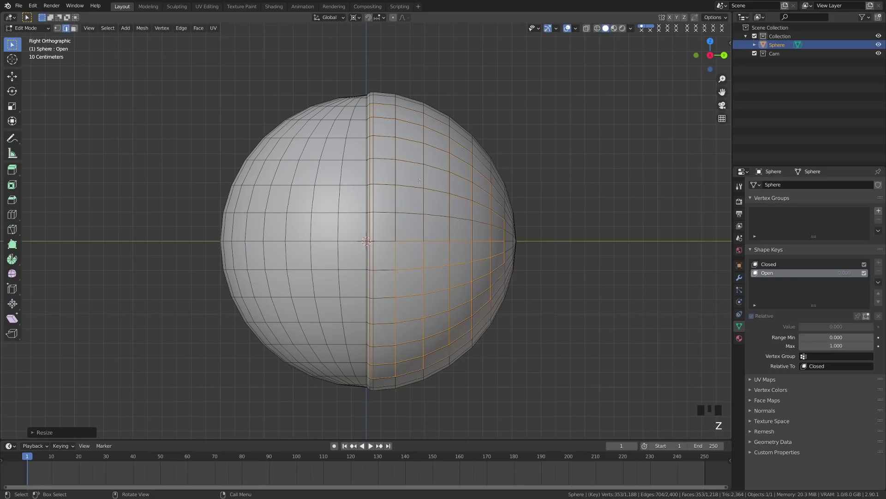
{"action": "left_click_drag", "start_coordinate": [511, 250], "coordinate": [243, 170]}
{"action": "middle_click_drag", "start_coordinate": [243, 170], "coordinate": [397, 234]}
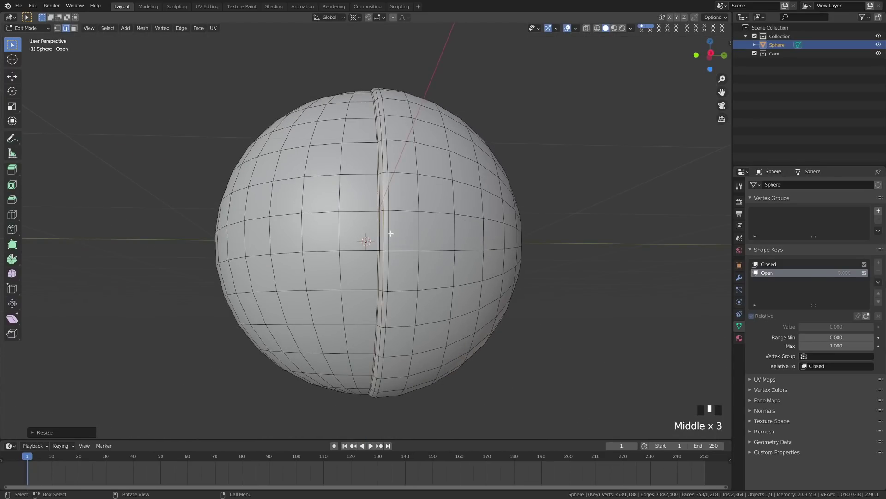
{"action": "key", "text": "KP_1"}
{"action": "key", "text": "KP_3"}
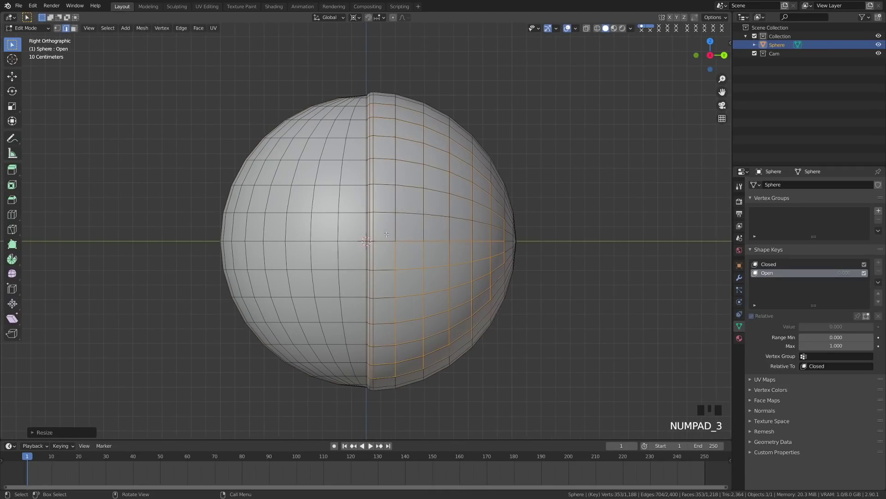
{"action": "key", "text": "alt+a"}
{"action": "key", "text": "ctrl+Tab"}
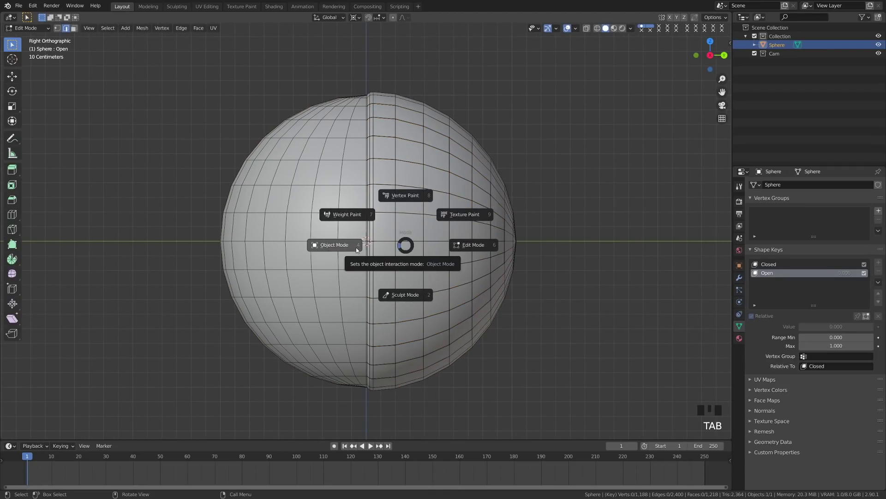
{"action": "left_click", "coordinate": [356, 248]}
Raise the Open shape key's value to 1.000 and view the opened ball from several angles
{"action": "middle_click_drag", "start_coordinate": [306, 253], "coordinate": [331, 252], "text": "shift"}
{"action": "left_click_drag", "start_coordinate": [815, 328], "coordinate": [863, 327]}
{"action": "middle_click_drag", "start_coordinate": [562, 329], "coordinate": [369, 308]}
{"action": "middle_click_drag", "start_coordinate": [627, 350], "coordinate": [646, 342]}
{"action": "mouse_move", "coordinate": [859, 327]}
{"action": "left_mouse_down"}
{"action": "mouse_move", "coordinate": [789, 326]}
{"action": "mouse_move", "coordinate": [859, 327]}
{"action": "left_mouse_up"}
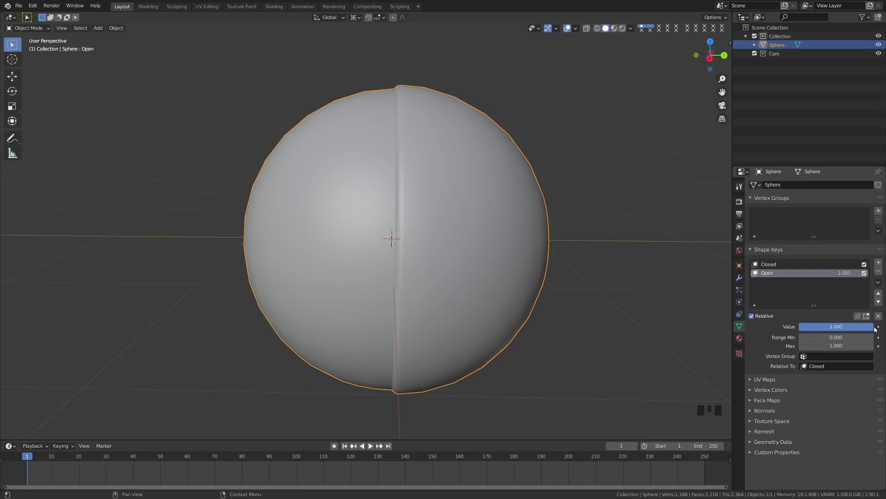
{"action": "middle_click_drag", "start_coordinate": [470, 329], "coordinate": [422, 330]}
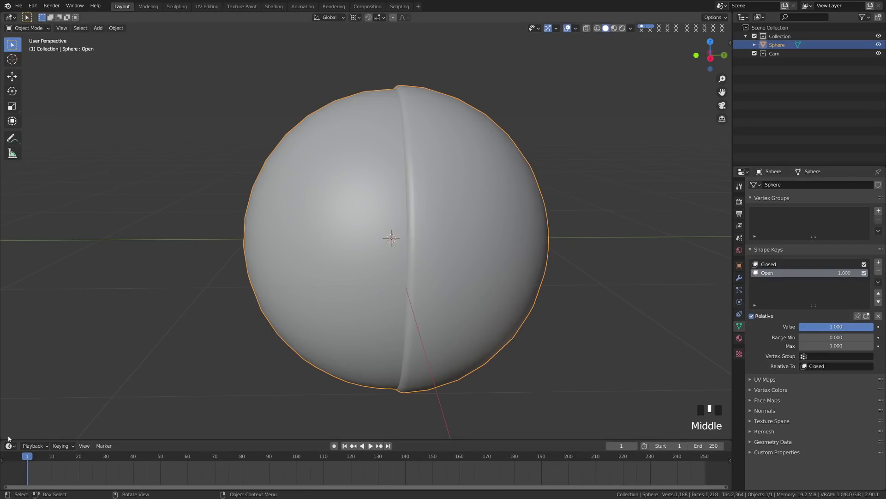
Split the 3D viewport into two areas and turn one of them into a Dope Sheet
{"action": "left_click_drag", "start_coordinate": [9, 437], "coordinate": [360, 436]}
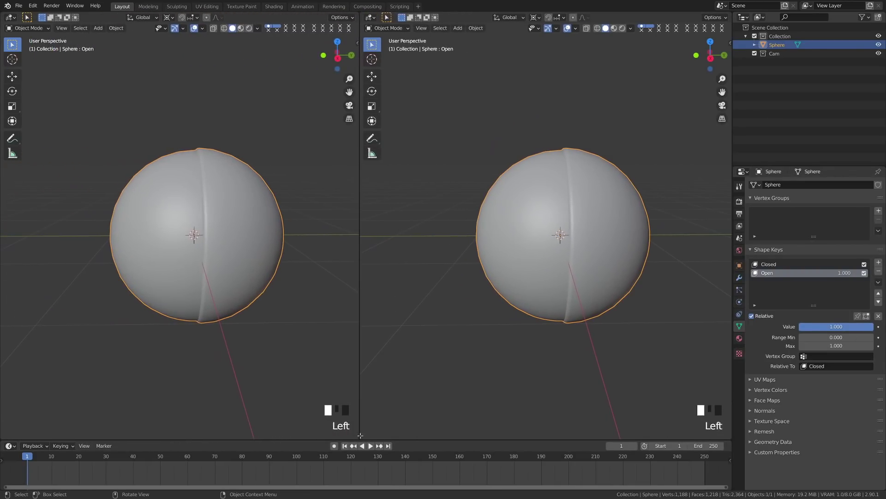
{"action": "scroll", "coordinate": [455, 358], "scroll_direction": "up", "scroll_amount": 3}
{"action": "middle_click_drag", "start_coordinate": [570, 340], "coordinate": [485, 344], "text": "shift"}
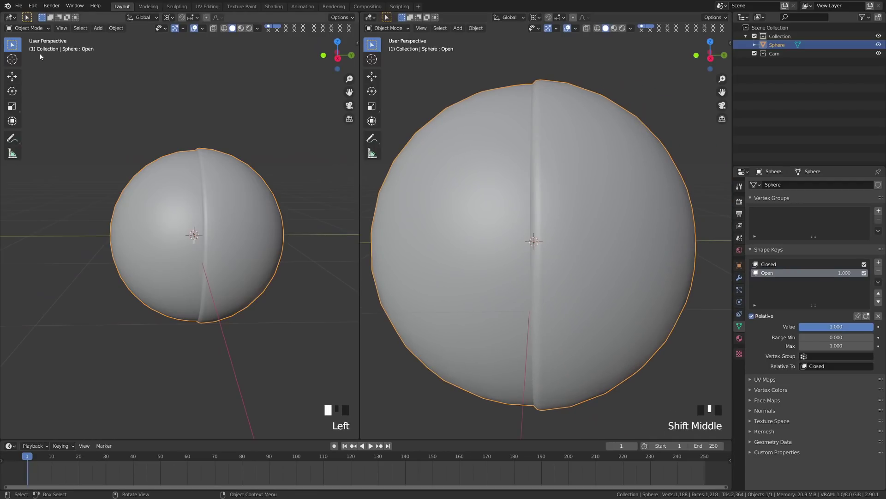
{"action": "left_click", "coordinate": [11, 17]}
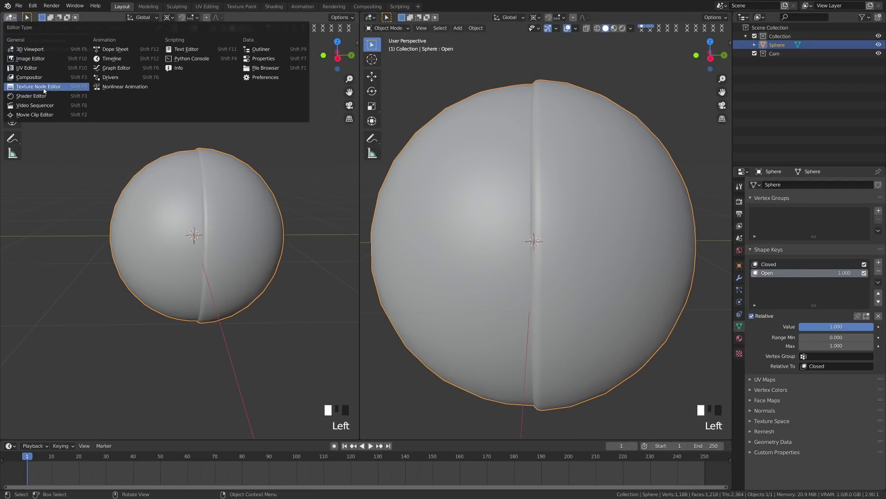
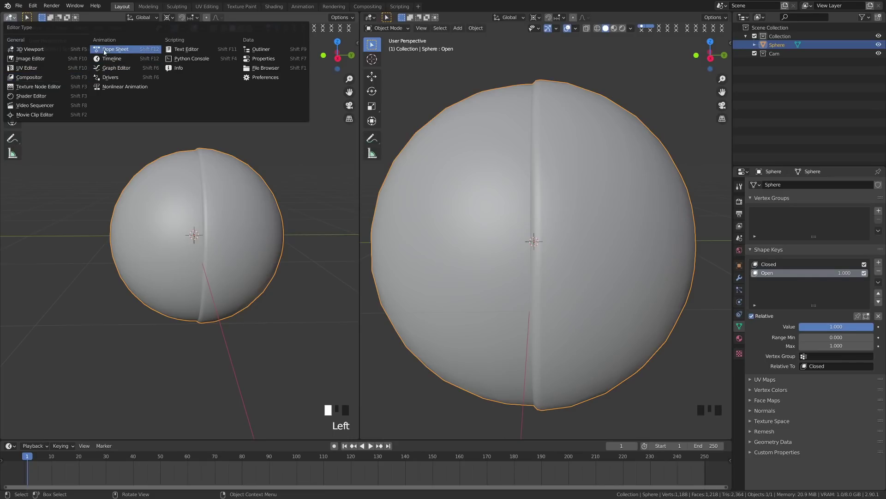
{"action": "left_click", "coordinate": [105, 52]}
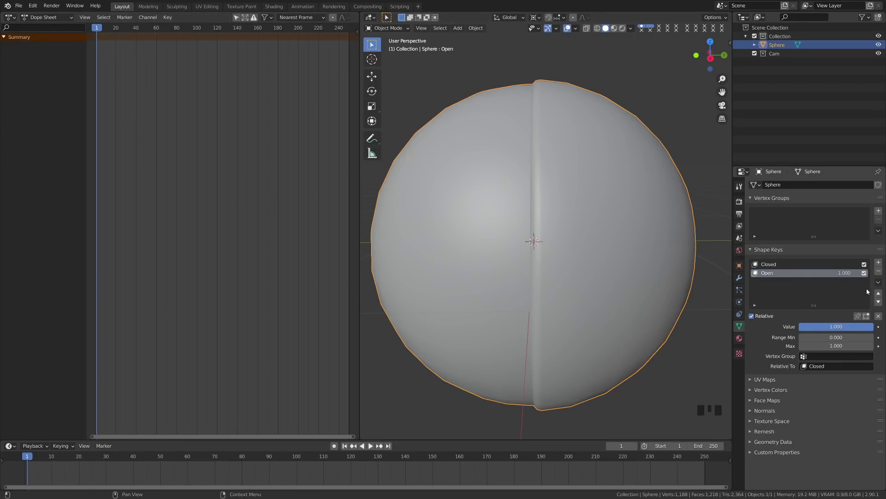
Keyframe the Open shape key's value at 1.000 on frame 1 and 0.000 on frame 10
{"action": "left_click", "coordinate": [879, 328]}
{"action": "left_click", "coordinate": [51, 459]}
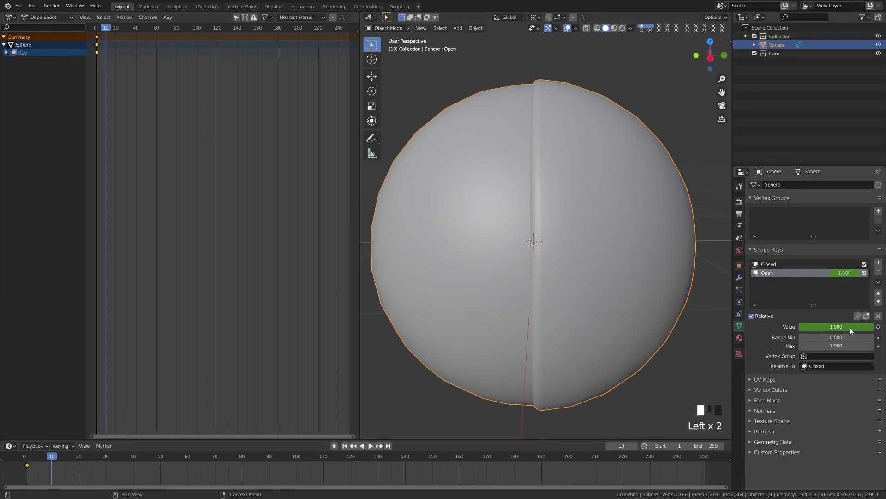
{"action": "left_click_drag", "start_coordinate": [851, 329], "coordinate": [812, 328]}
{"action": "left_click", "coordinate": [879, 326]}
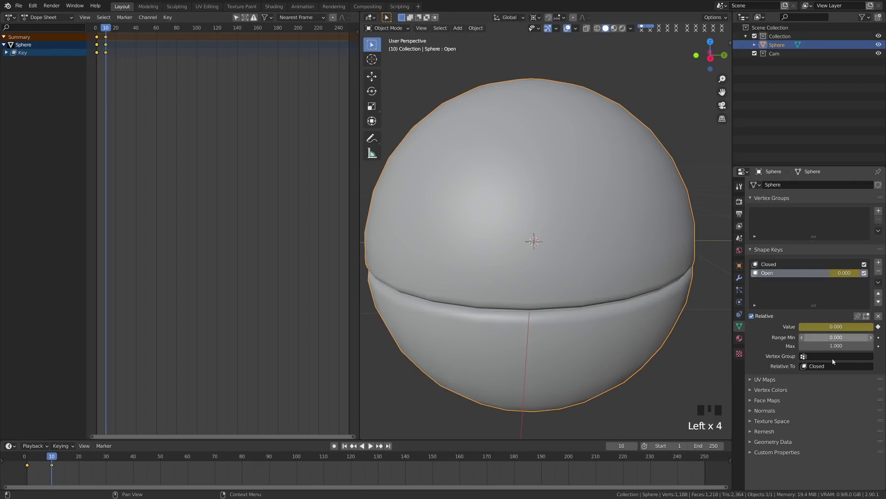
Set the animation's end frame to 25 and play the shape key animation briefly
{"action": "left_click", "coordinate": [711, 445]}
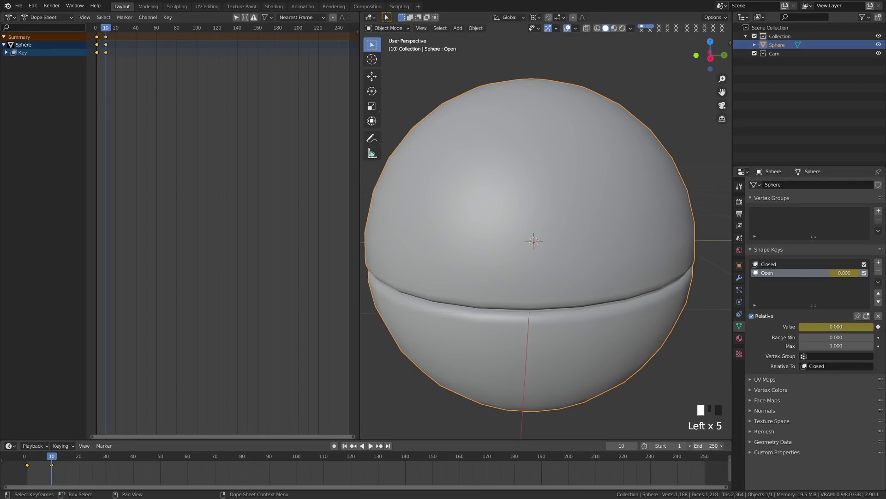
{"action": "type", "text": "25"}
{"action": "key", "text": "Return"}
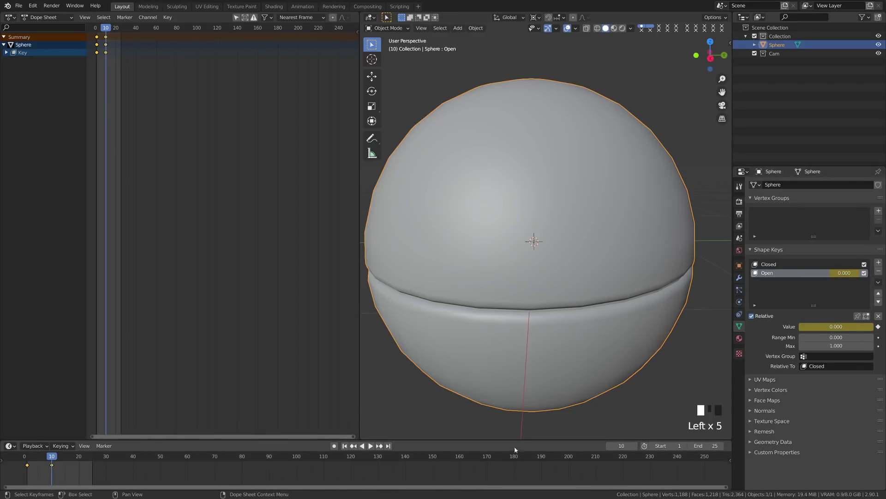
{"action": "left_click", "coordinate": [370, 446]}
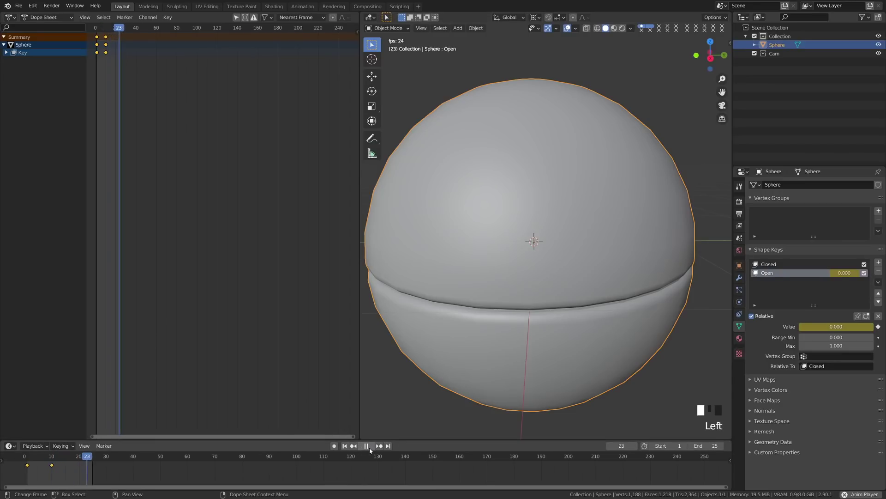
{"action": "left_click", "coordinate": [370, 446]}
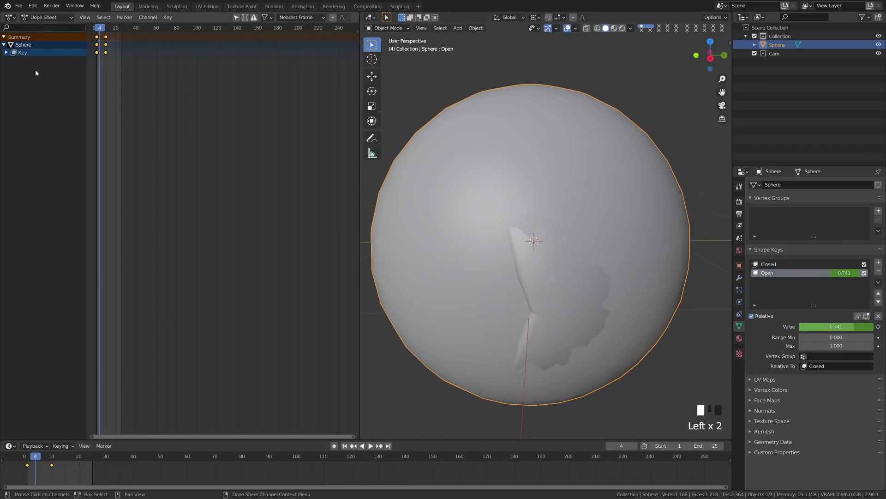
Set all keyframes of the Open value to Constant interpolation and scrub the timeline to frame 12
{"action": "left_click", "coordinate": [6, 52]}
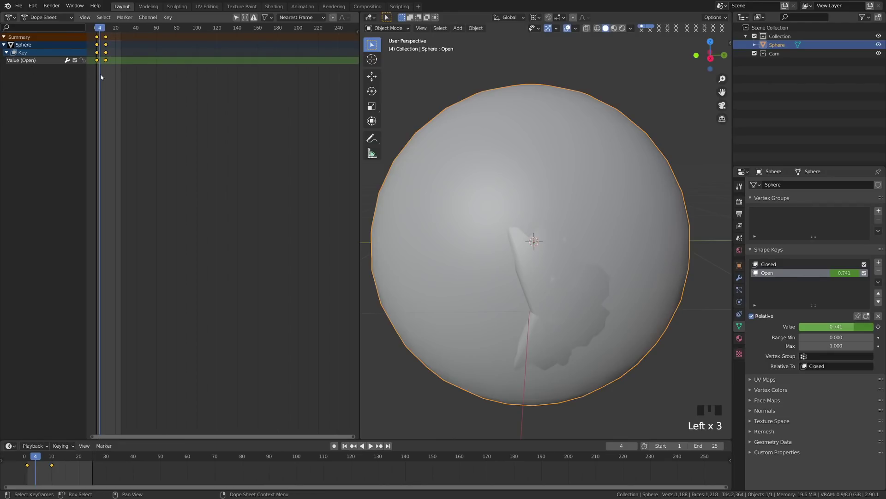
{"action": "key", "text": "a"}
{"action": "key", "text": "a"}
{"action": "key", "text": "t"}
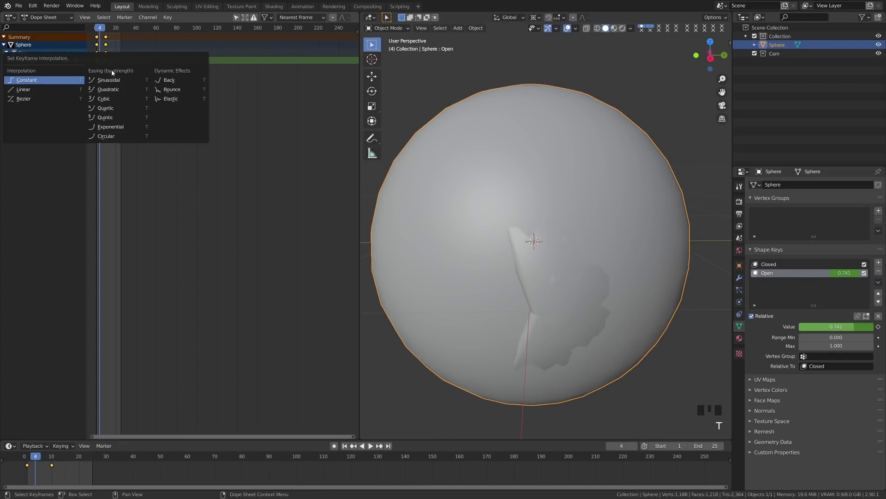
{"action": "left_click", "coordinate": [49, 81]}
{"action": "left_click_drag", "start_coordinate": [27, 466], "coordinate": [57, 481]}
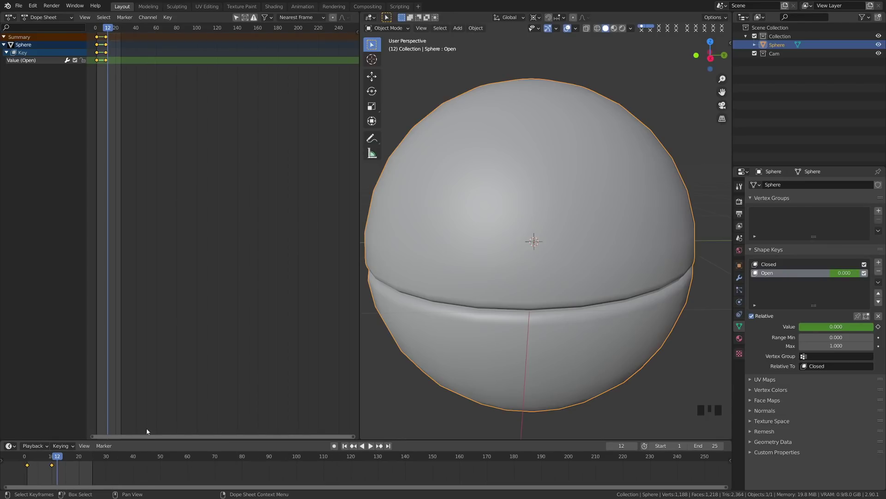
Merge the Dope Sheet area back into the 3D viewport and delete all keyframes of the Open value
{"action": "left_click_drag", "start_coordinate": [362, 438], "coordinate": [311, 447]}
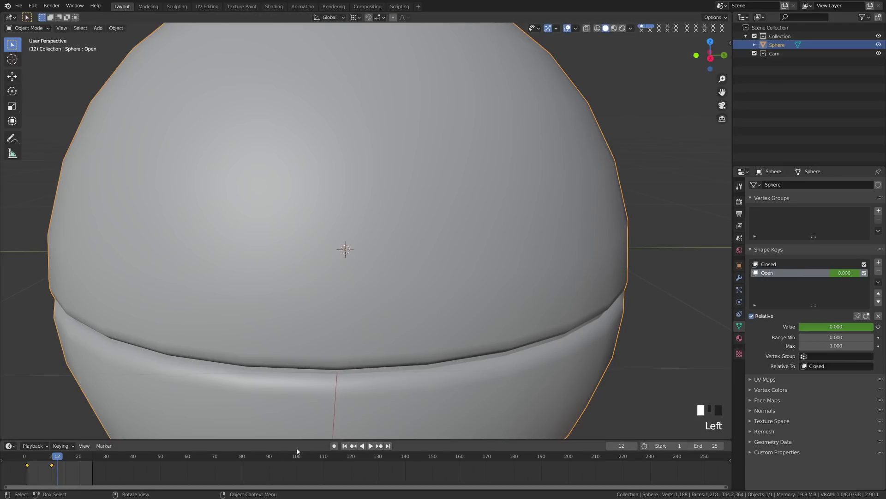
{"action": "key", "text": "a"}
{"action": "key", "text": "a"}
{"action": "key", "text": "a"}
{"action": "key", "text": "x"}
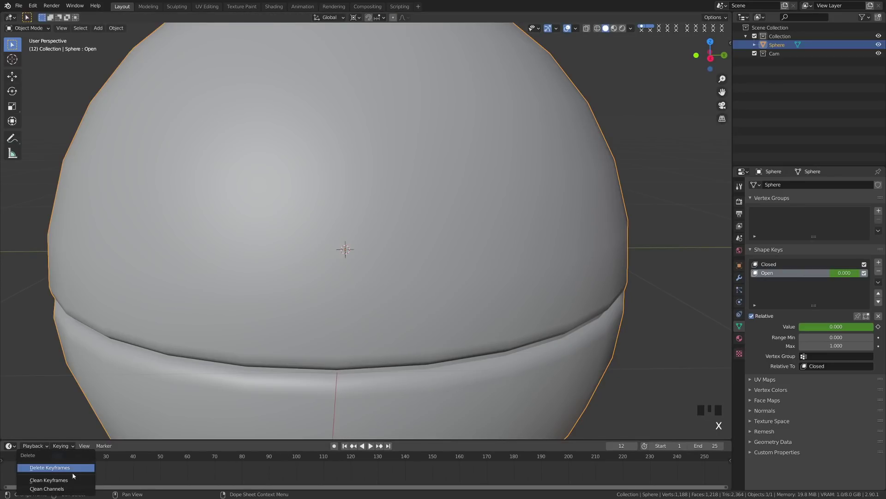
{"action": "left_click", "coordinate": [72, 473]}
In the front view, add a third shape key to the sphere and name it Angry
{"action": "left_click", "coordinate": [337, 376]}
{"action": "scroll", "coordinate": [350, 370], "scroll_direction": "down", "scroll_amount": 2}
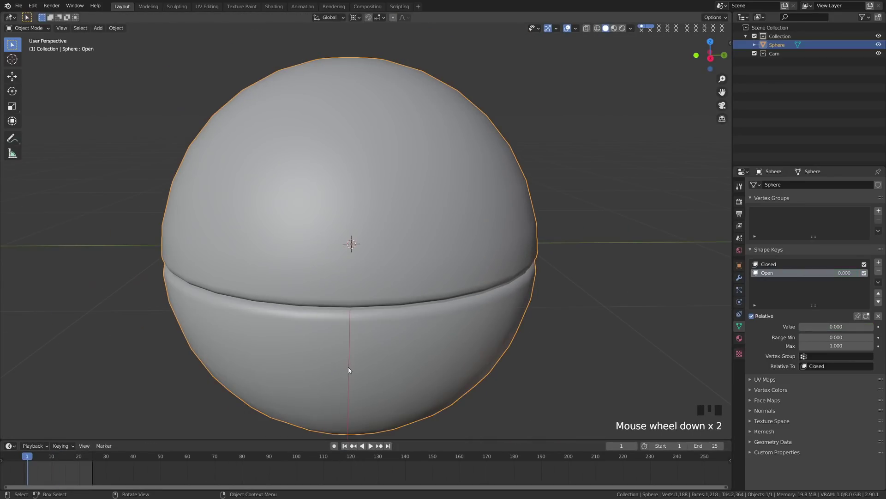
{"action": "key", "text": "KP_3"}
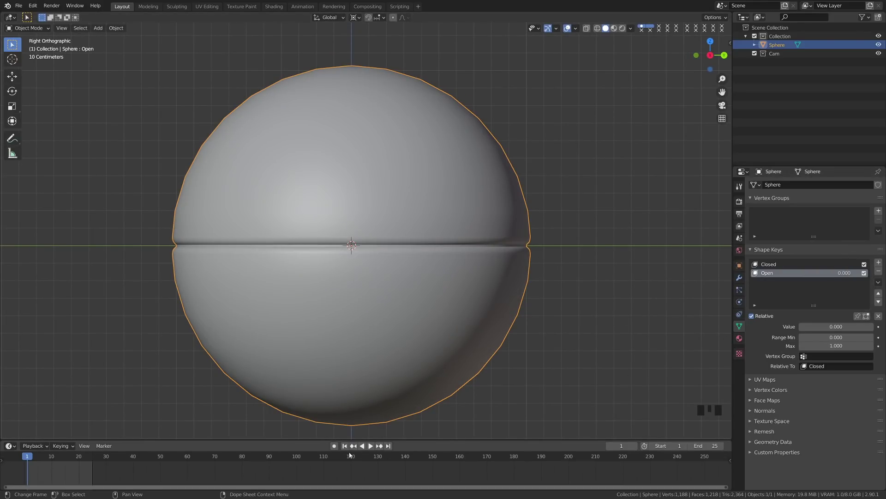
{"action": "key", "text": "KP_1"}
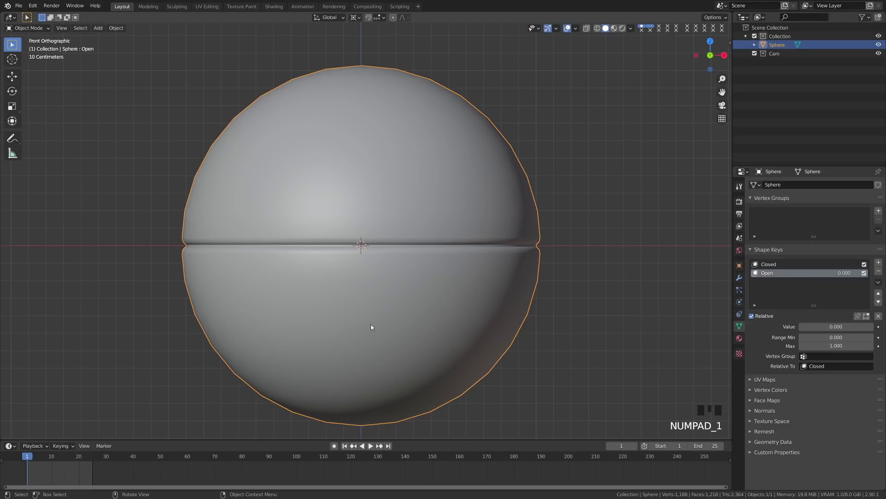
{"action": "scroll", "coordinate": [372, 325], "scroll_direction": "down", "scroll_amount": 2}
{"action": "middle_click_drag", "start_coordinate": [372, 326], "coordinate": [373, 338], "text": "shift"}
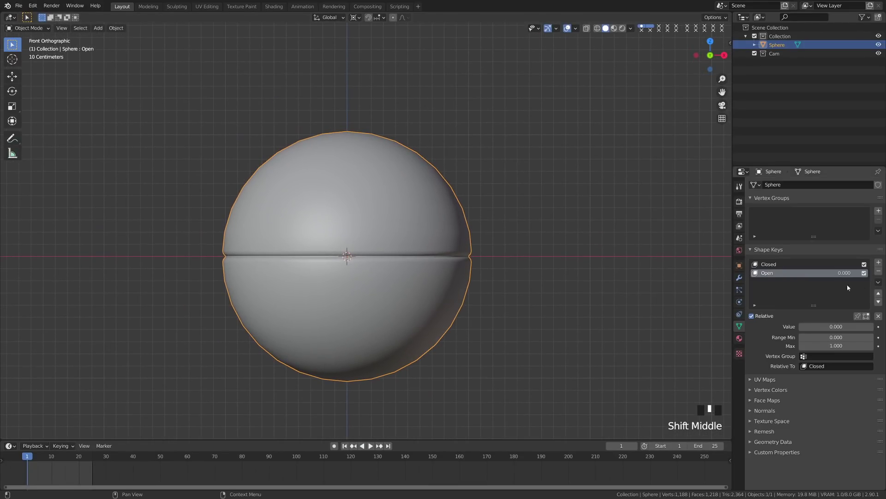
{"action": "key", "text": "Tab"}
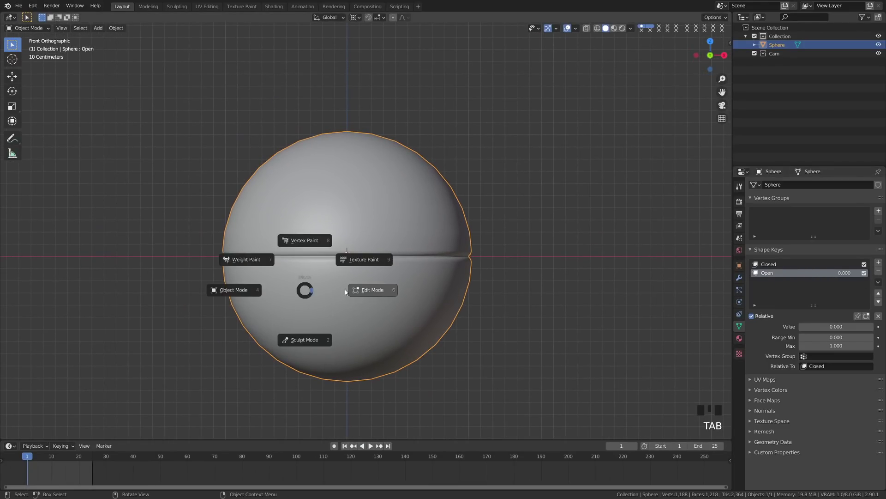
{"action": "left_click", "coordinate": [794, 264]}
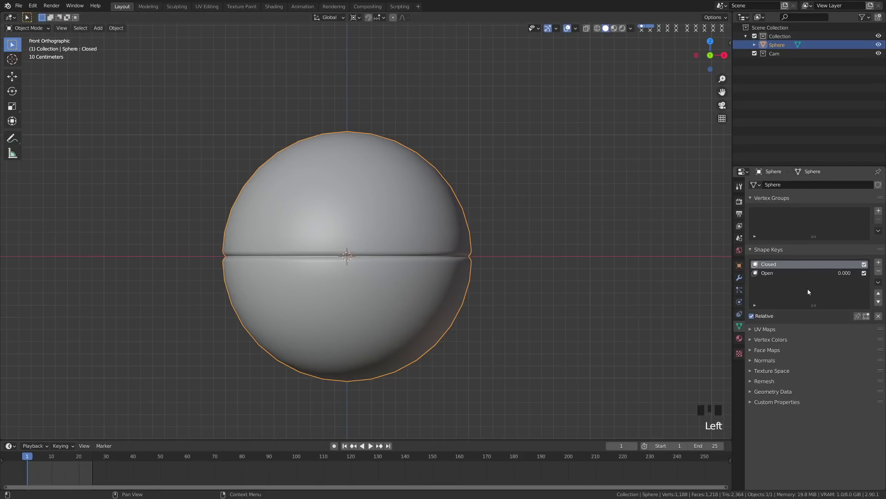
{"action": "left_click", "coordinate": [879, 263]}
{"action": "left_click", "coordinate": [772, 285]}
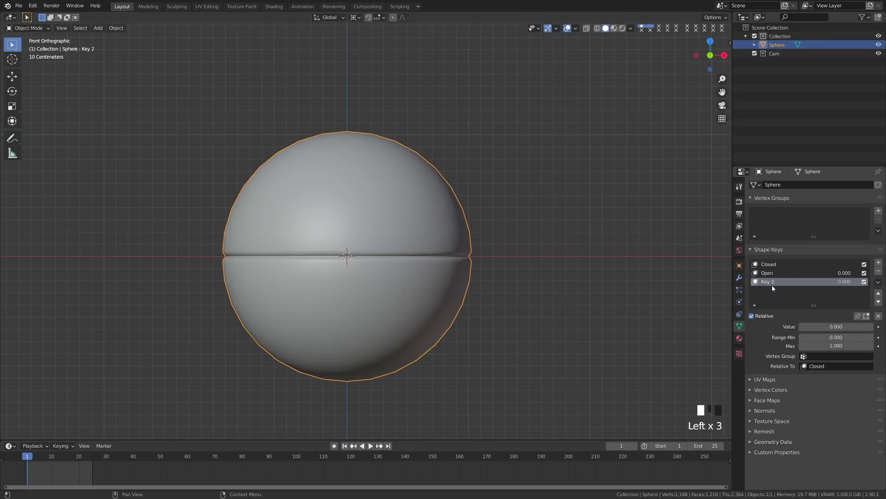
{"action": "type", "text": "Sha"}
{"action": "key", "text": "BackSpace"}
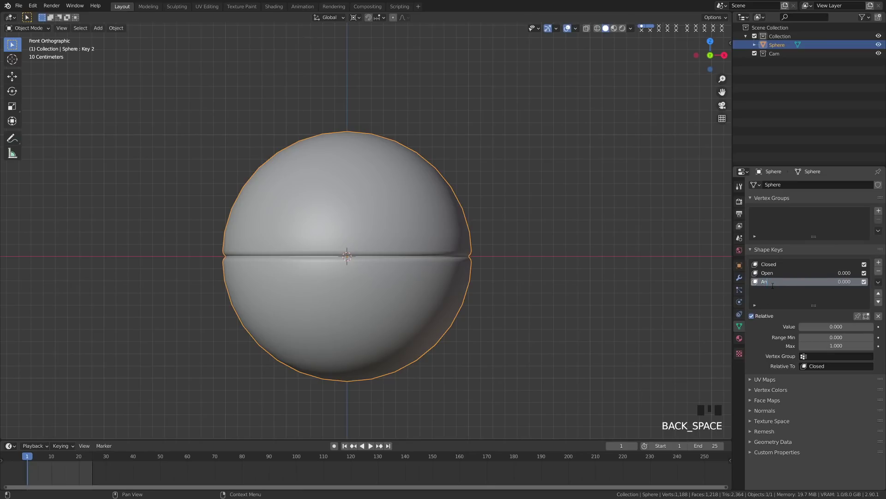
In Edit Mode with the Angry shape key active, hide the sphere's lower half shell
{"action": "key", "text": "Tab"}
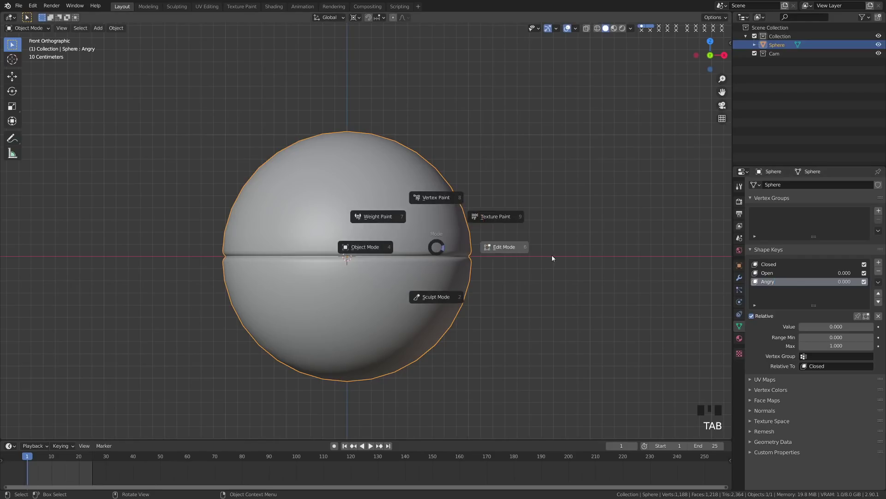
{"action": "key", "text": "l"}
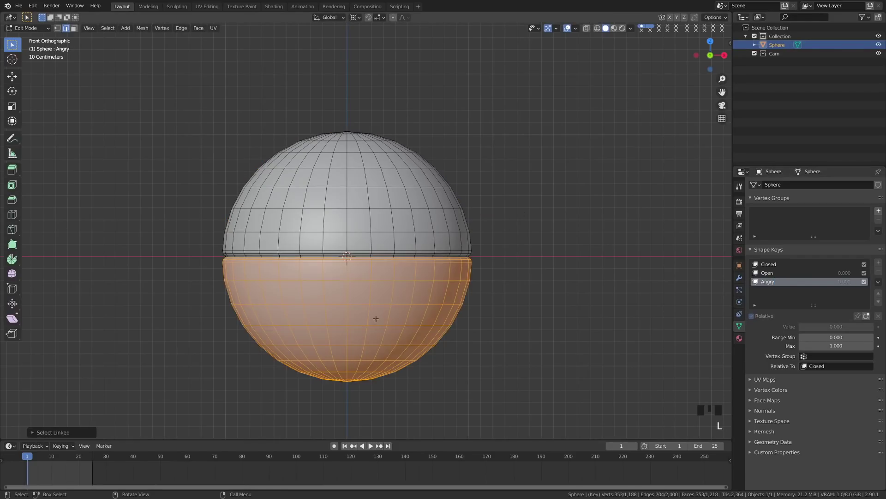
{"action": "key", "text": "h"}
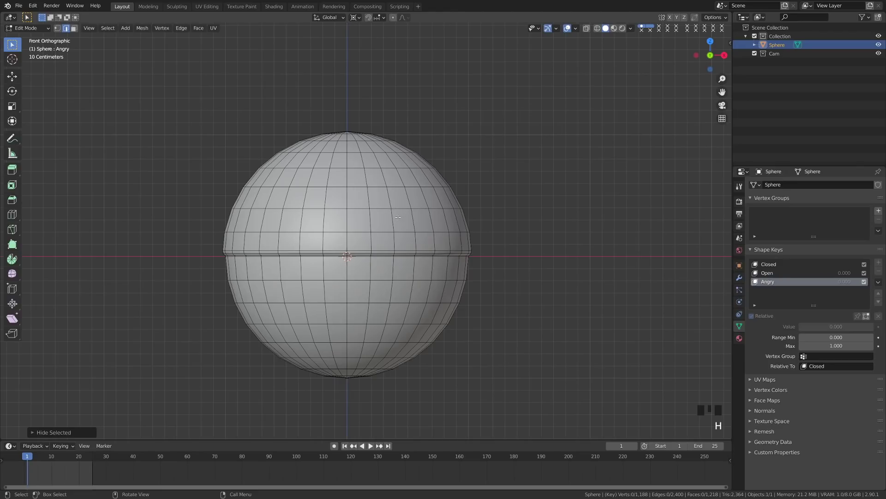
{"action": "key", "text": "l"}
{"action": "key", "text": "r"}
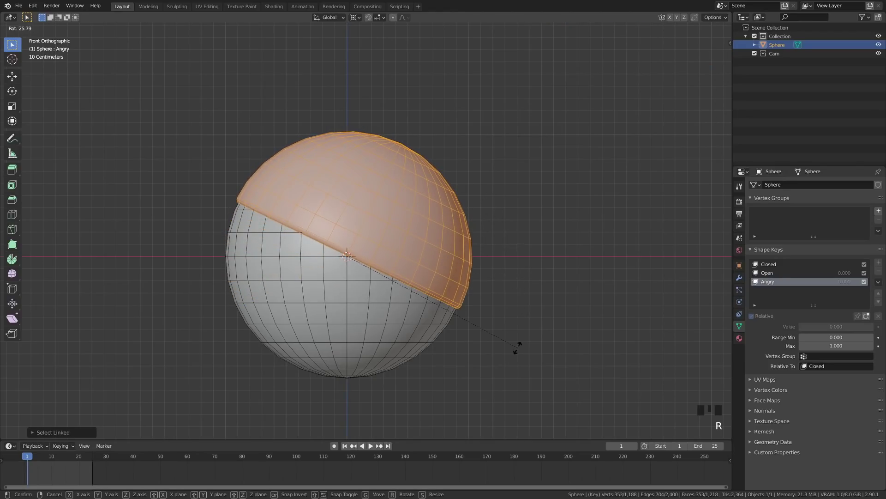
{"action": "key", "text": "Escape"}
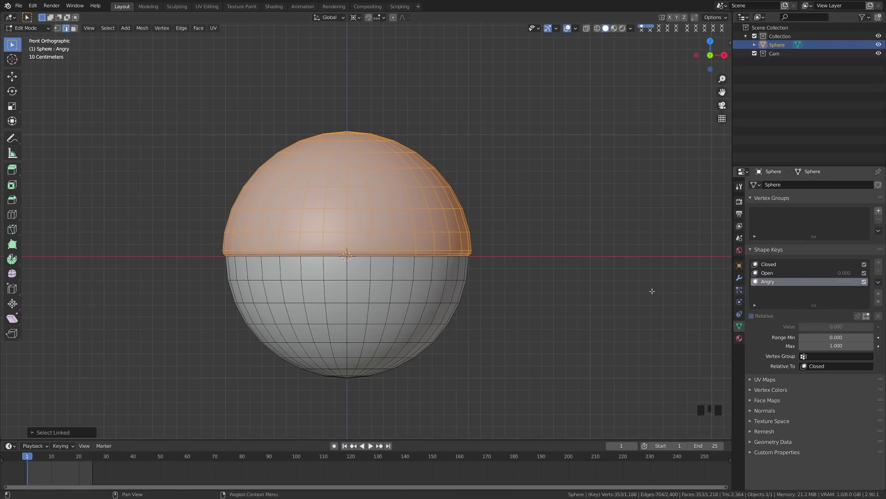
{"action": "key", "text": "r"}
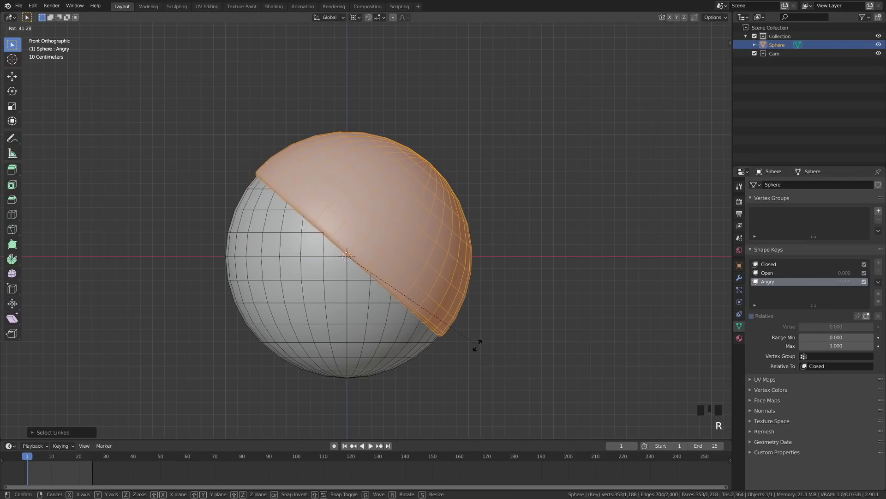
{"action": "right_click", "coordinate": [480, 330]}
{"action": "key", "text": "alt+a"}
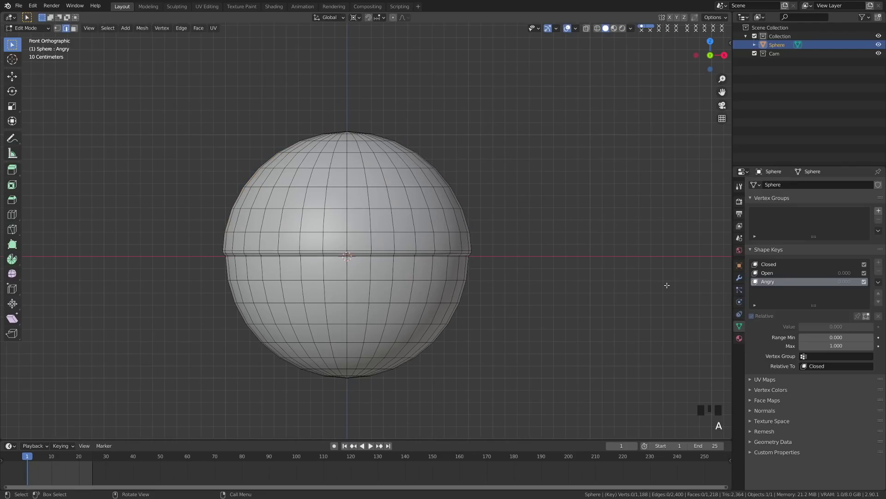
Return to Object Mode and delete the Angry shape key
{"action": "key", "text": "Tab"}
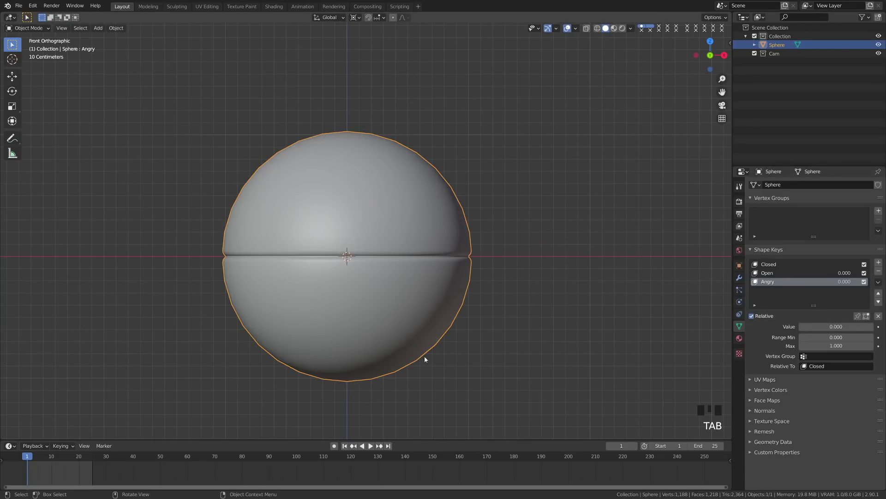
{"action": "left_click", "coordinate": [879, 271]}
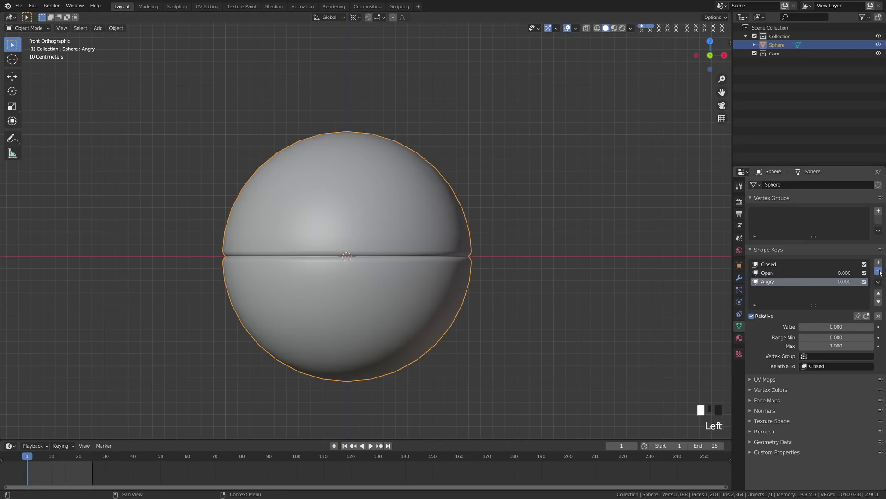
Turn on the wireframe overlay for the sphere in the right orthographic view
{"action": "key", "text": "KP_3"}
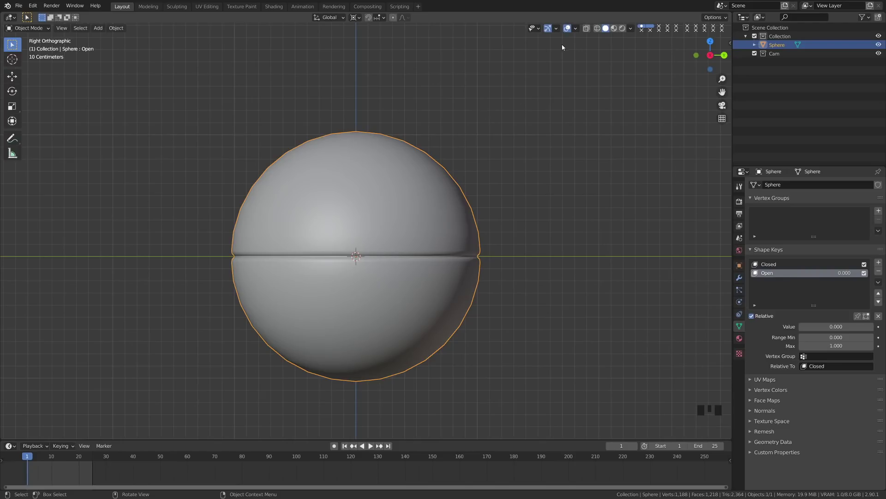
{"action": "left_click", "coordinate": [576, 29]}
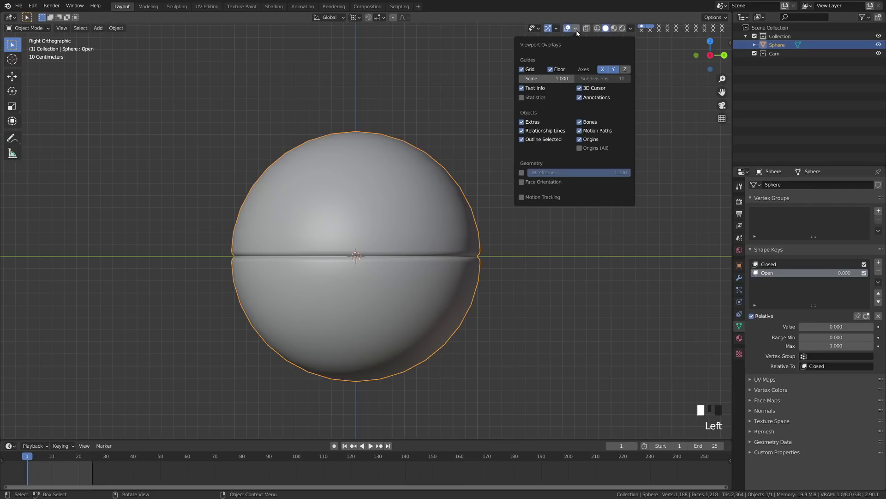
{"action": "left_click", "coordinate": [522, 173]}
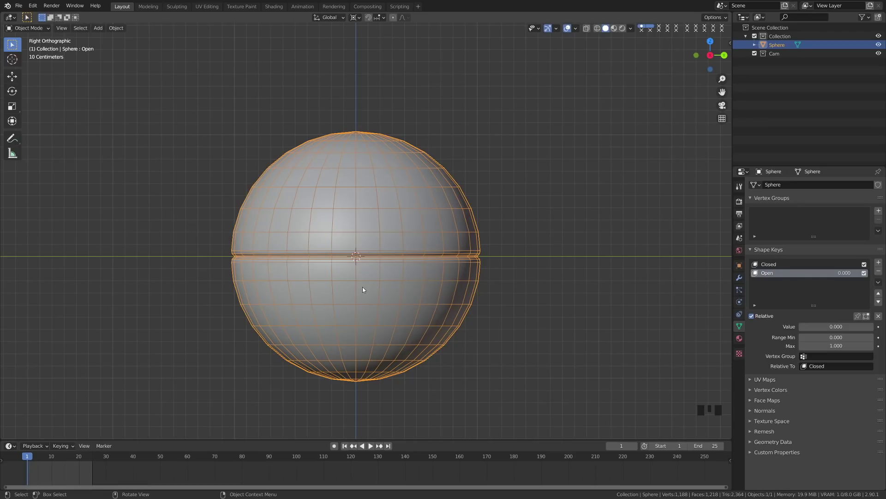
Add an armature at the sphere's centre in the right view and display the scene in wireframe shading
{"action": "middle_click_drag", "start_coordinate": [350, 322], "coordinate": [379, 306], "text": "shift"}
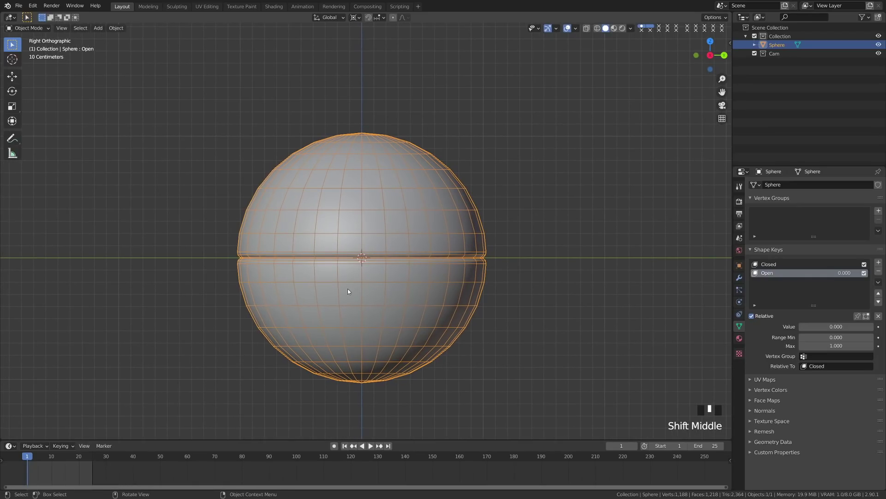
{"action": "key", "text": "KP_3"}
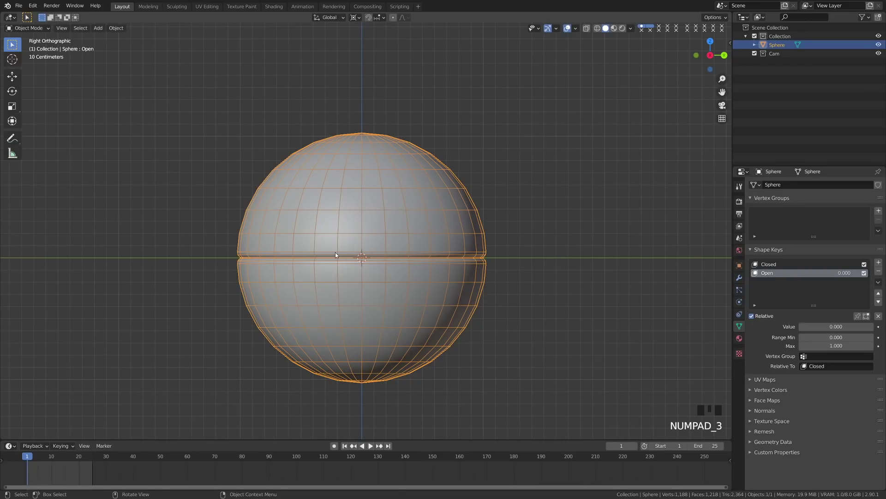
{"action": "key", "text": "shift+a"}
{"action": "mouse_move", "coordinate": [335, 253]}
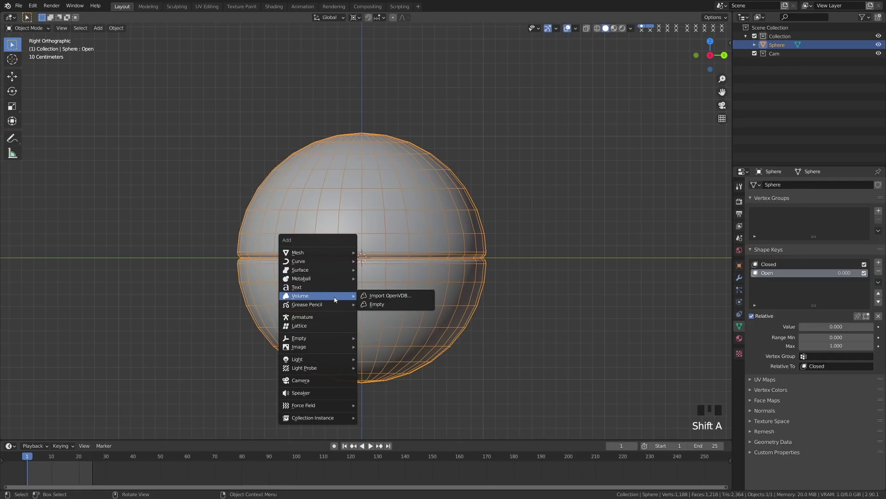
{"action": "left_click", "coordinate": [328, 317]}
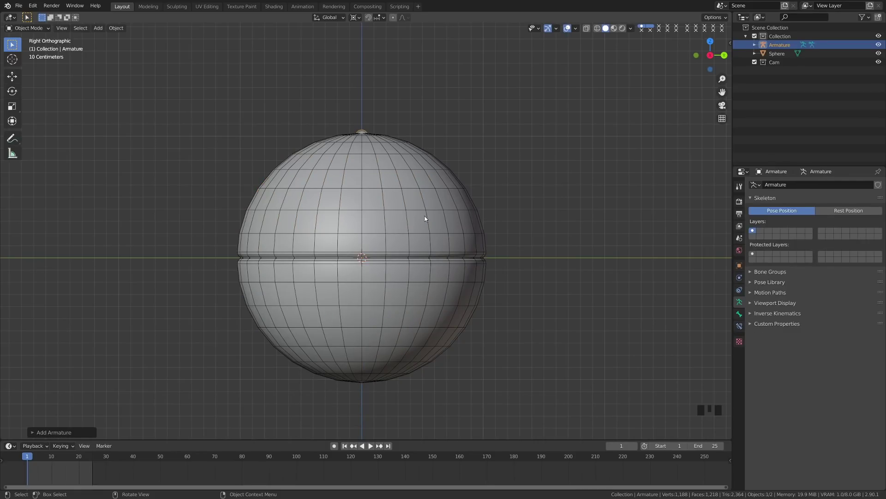
{"action": "key", "text": "z"}
{"action": "left_click", "coordinate": [392, 232]}
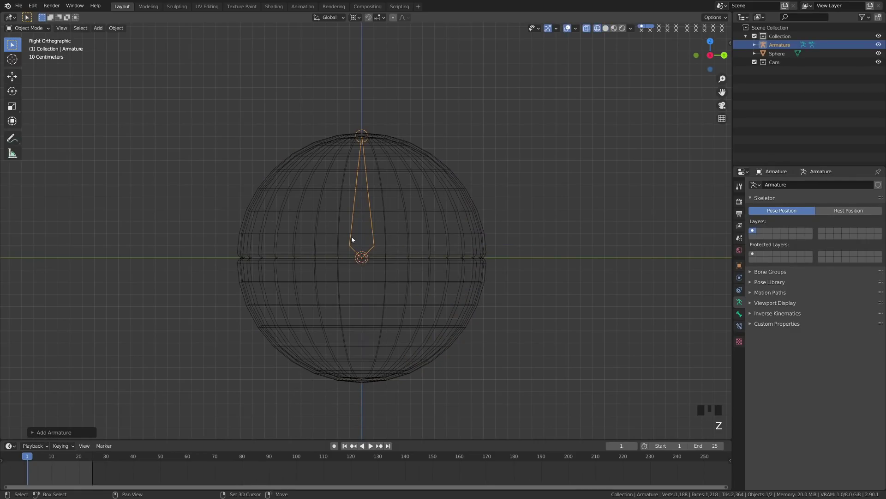
{"action": "middle_click_drag", "start_coordinate": [352, 237], "coordinate": [362, 238], "text": "shift"}
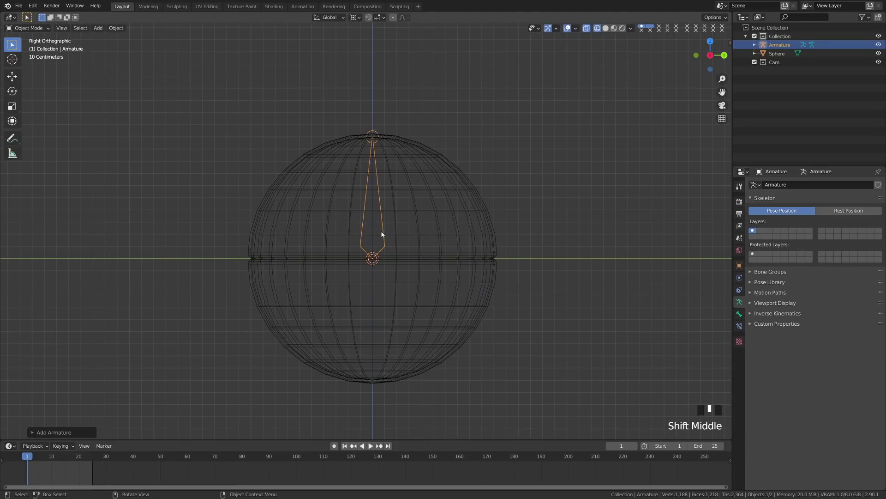
In the armature's Edit Mode, rotate the bone by -90 degrees in the right view
{"action": "key", "text": "Tab"}
{"action": "left_click", "coordinate": [381, 234]}
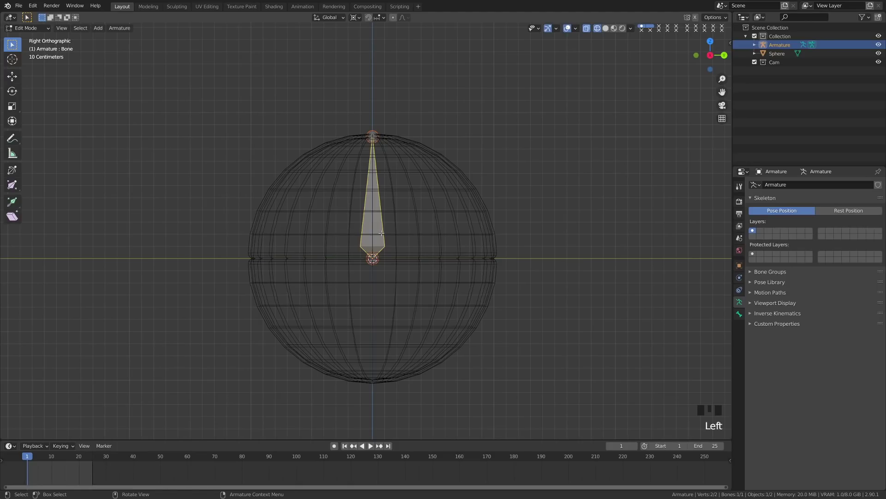
{"action": "type", "text": "r-90"}
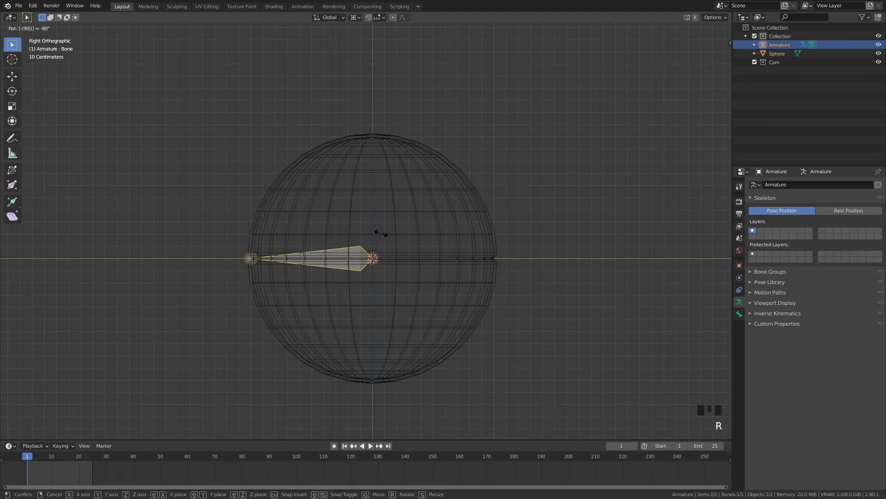
{"action": "key", "text": "Return"}
Duplicate the bone and place the copy about 1.99 m away along the negative Y axis, outside the sphere
{"action": "middle_click_drag", "start_coordinate": [423, 214], "coordinate": [444, 214], "text": "shift"}
{"action": "middle_click_drag", "start_coordinate": [264, 289], "coordinate": [289, 290], "text": "shift"}
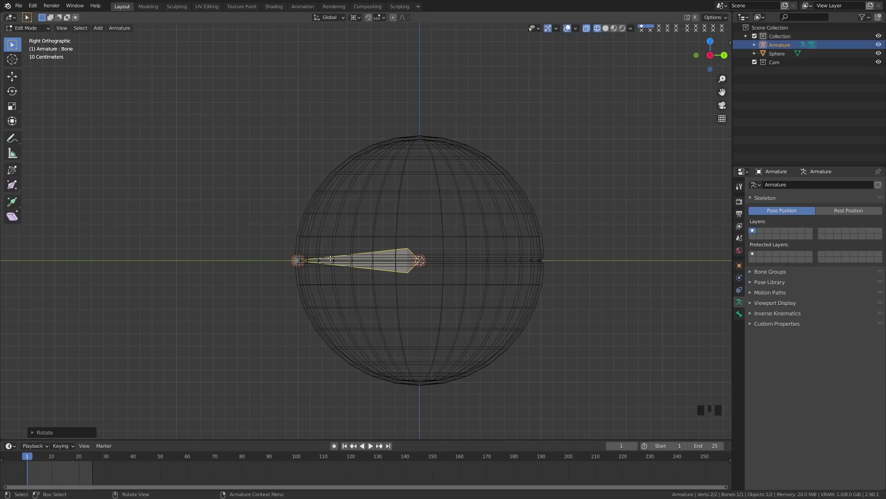
{"action": "middle_click_drag", "start_coordinate": [250, 281], "coordinate": [331, 277], "text": "shift"}
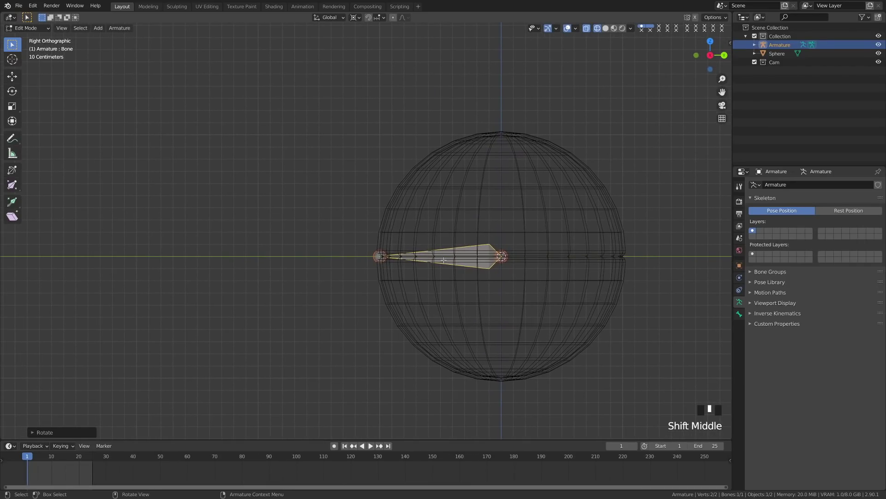
{"action": "left_click", "coordinate": [466, 262]}
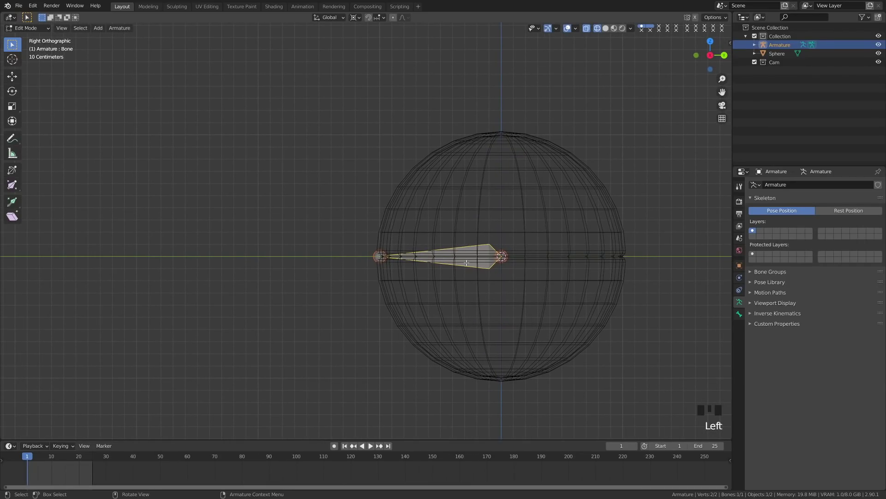
{"action": "key", "text": "shift+d"}
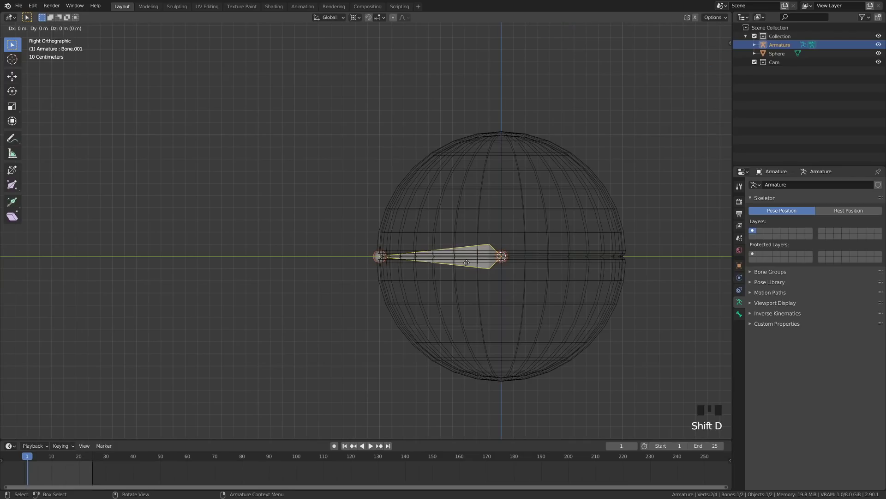
{"action": "key", "text": "y"}
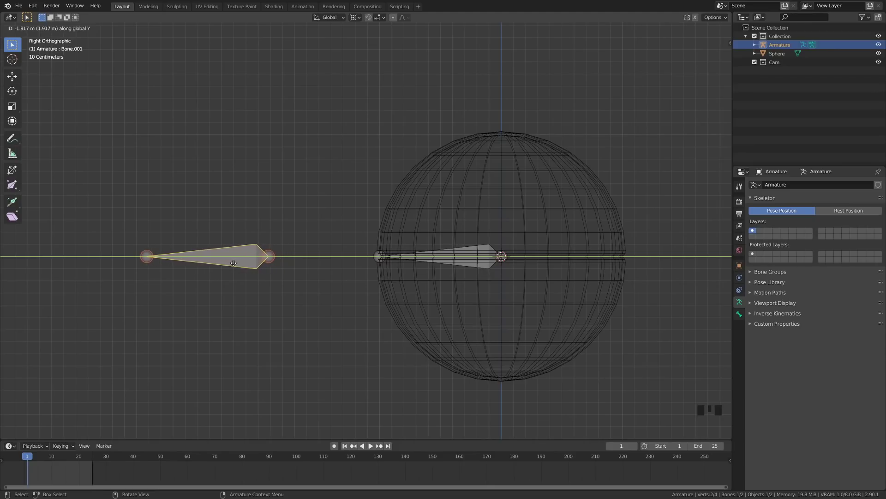
{"action": "left_click", "coordinate": [225, 263]}
Rename the bone inside the sphere to Eye
{"action": "key", "text": "alt+a"}
{"action": "left_click", "coordinate": [465, 260]}
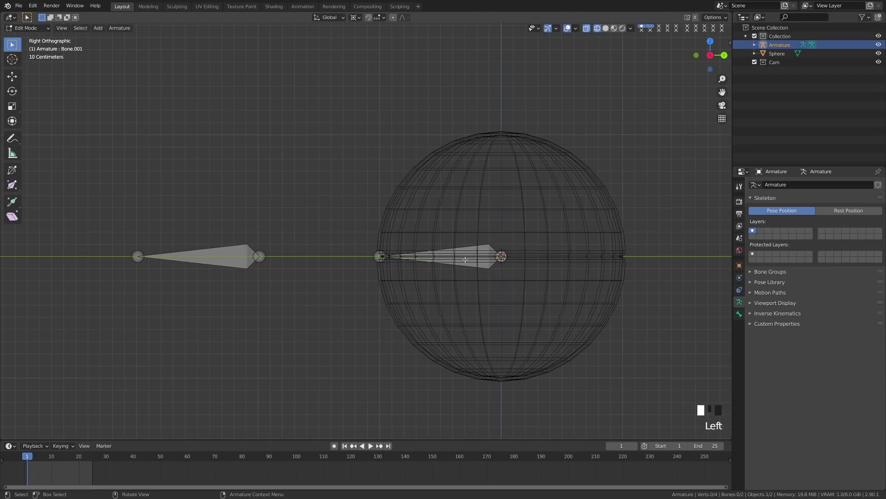
{"action": "left_click", "coordinate": [739, 314]}
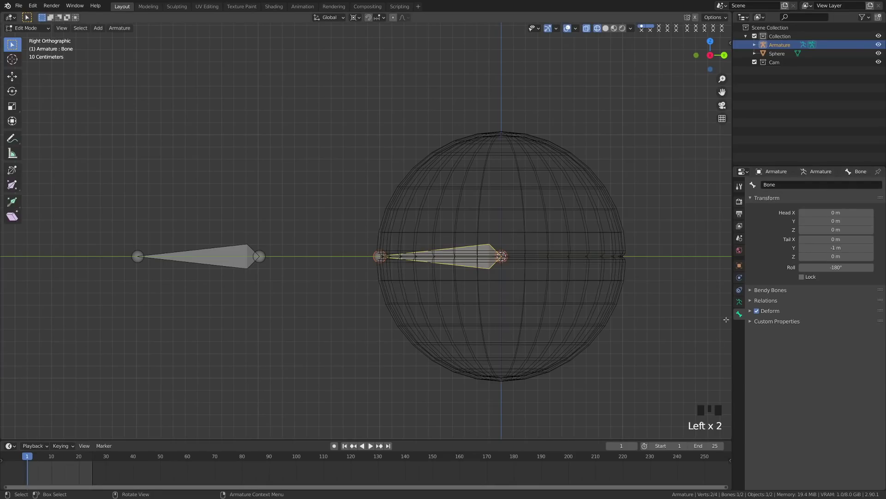
{"action": "left_click", "coordinate": [792, 183]}
{"action": "type", "text": "Eye"}
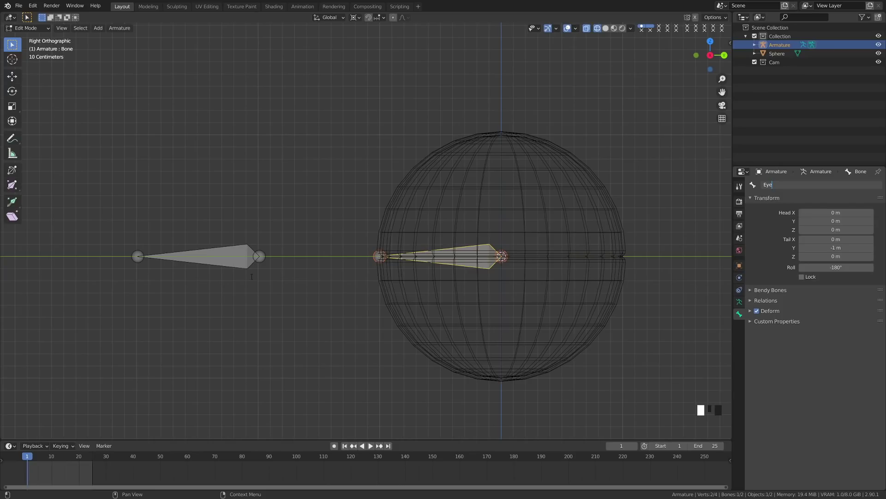
Rename the duplicated bone outside the sphere to Eye.Ctrl
{"action": "left_click", "coordinate": [199, 256]}
{"action": "double_click", "coordinate": [799, 185]}
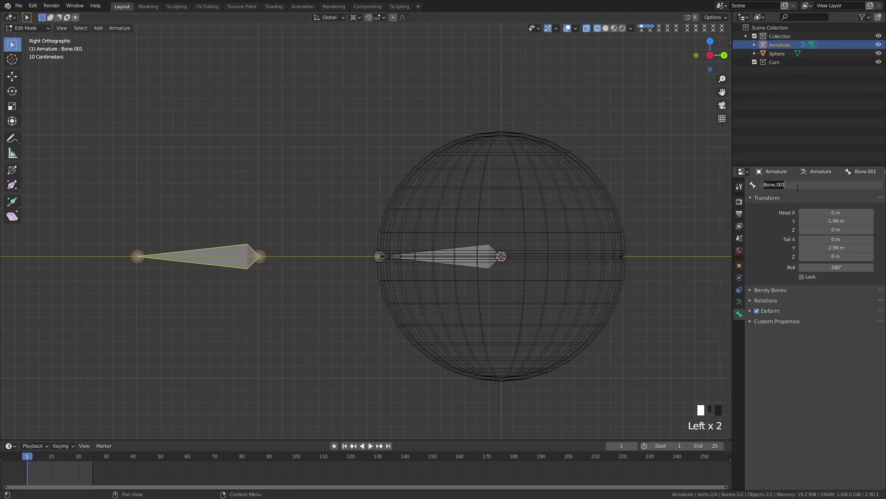
{"action": "type", "text": "Eye.Ctrl"}
{"action": "key", "text": "Return"}
With the Eye bone active, return to Object Mode and parent the sphere to the armature using Armature Deform With Empty Groups
{"action": "left_click", "coordinate": [429, 254]}
{"action": "key", "text": "Tab"}
{"action": "left_click", "coordinate": [352, 244]}
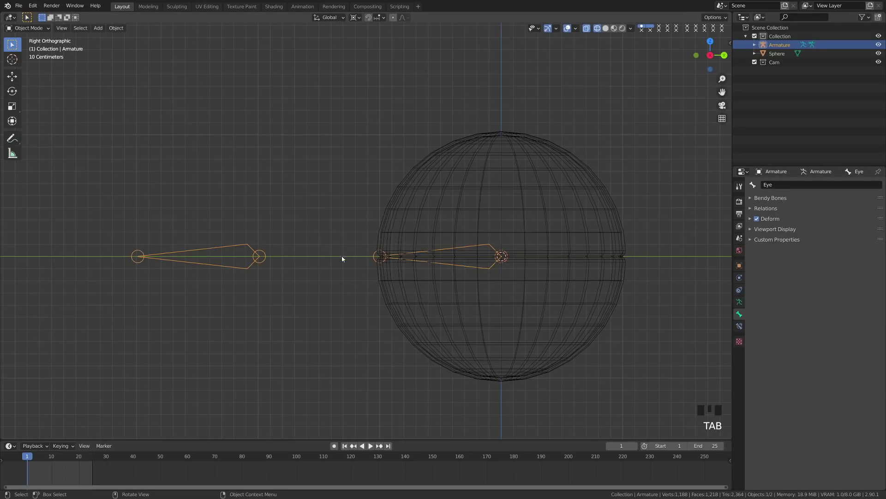
{"action": "middle_click_drag", "start_coordinate": [317, 277], "coordinate": [359, 296], "text": "shift"}
{"action": "left_click", "coordinate": [492, 181]}
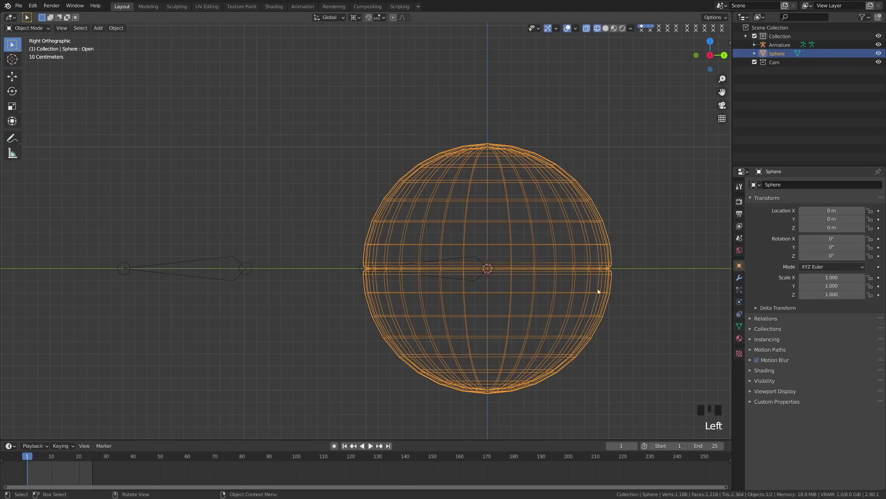
{"action": "left_click", "coordinate": [238, 276], "text": "shift"}
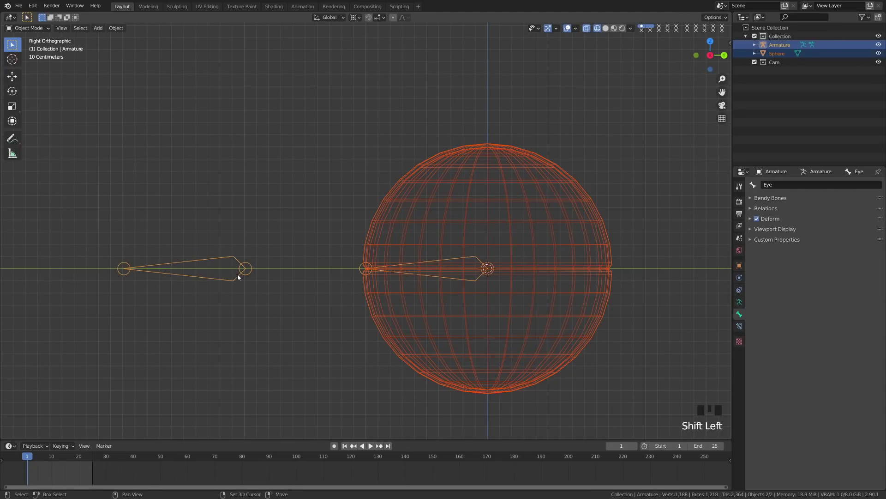
{"action": "key", "text": "ctrl+p"}
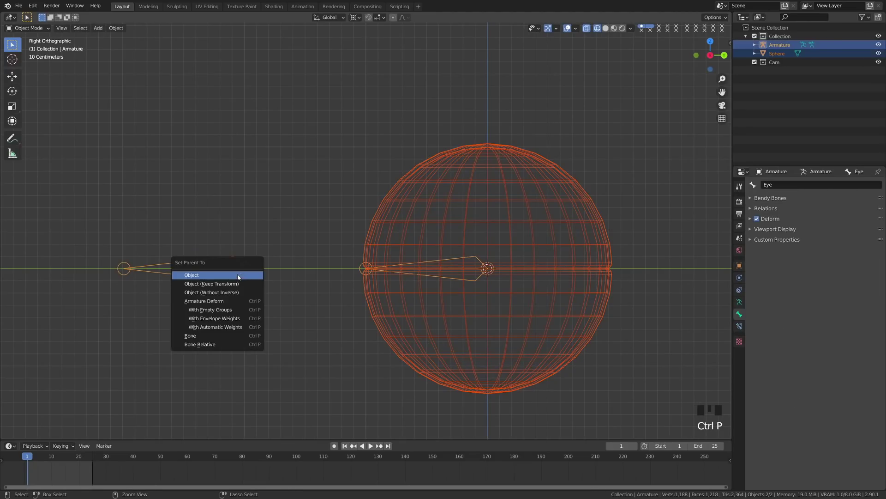
{"action": "left_click", "coordinate": [231, 313]}
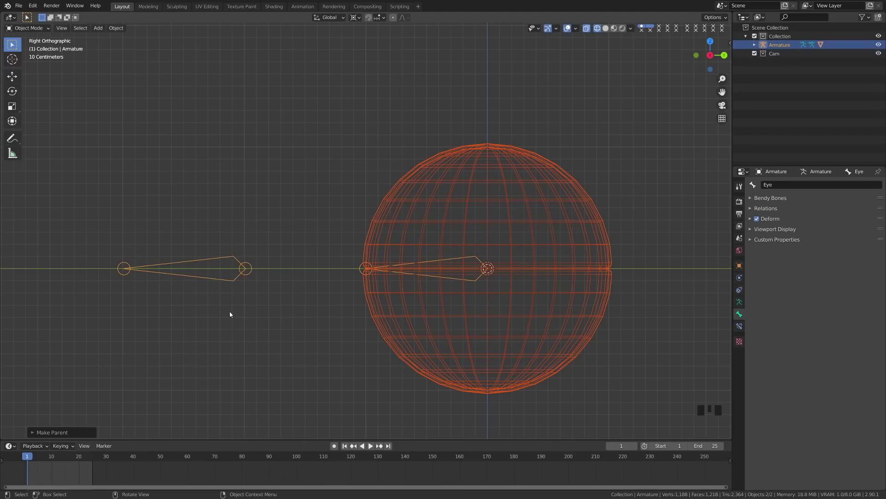
{"action": "mouse_move", "coordinate": [403, 296]}
{"action": "middle_mouse_down", "text": "shift"}
{"action": "mouse_move", "coordinate": [394, 309]}
{"action": "mouse_move", "coordinate": [388, 303]}
{"action": "middle_mouse_up", "text": "shift"}
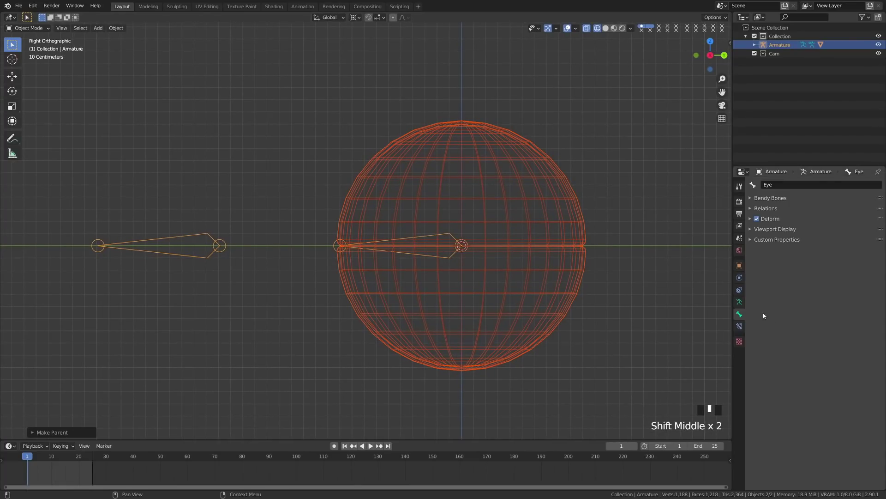
Select the sphere, show its vertex groups, and reveal all its hidden geometry in Edit Mode
{"action": "left_click", "coordinate": [573, 276]}
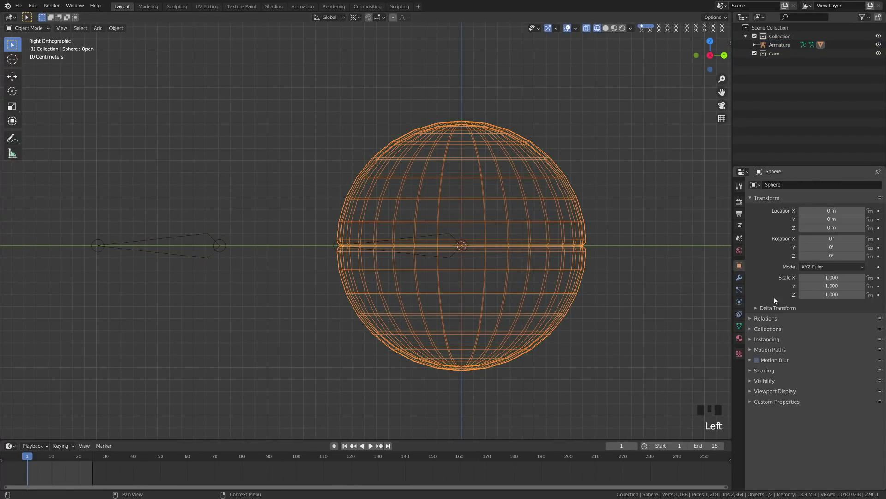
{"action": "left_click", "coordinate": [739, 326]}
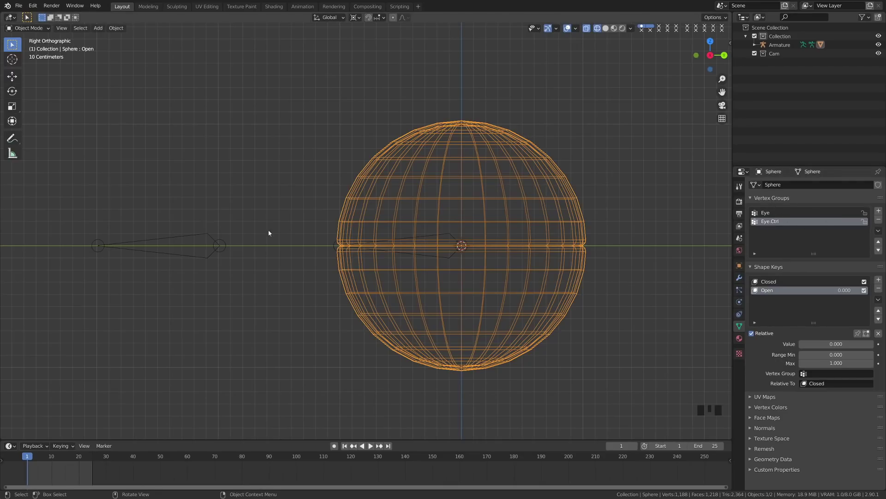
{"action": "middle_click_drag", "start_coordinate": [497, 327], "coordinate": [356, 280], "text": "shift"}
{"action": "key", "text": "ctrl+Tab"}
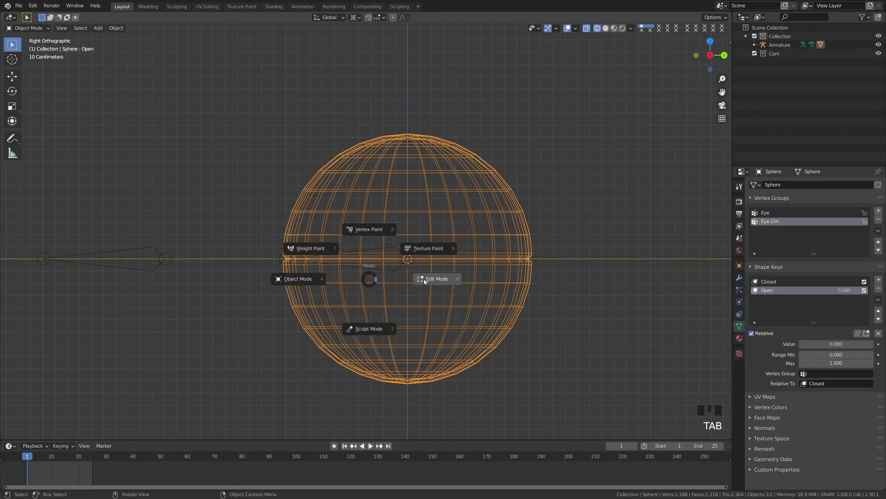
{"action": "key", "text": "alt+h"}
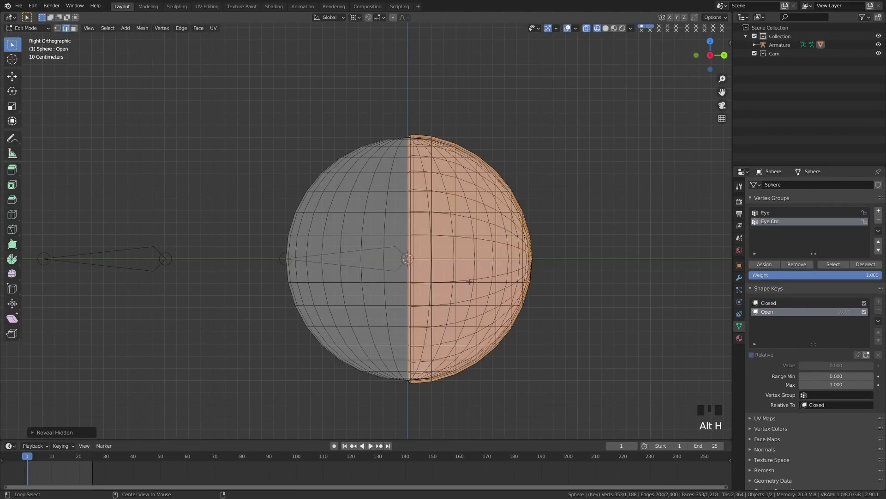
Assign all of the sphere's vertices to the Eye vertex group and return to Object Mode
{"action": "key", "text": "alt+a"}
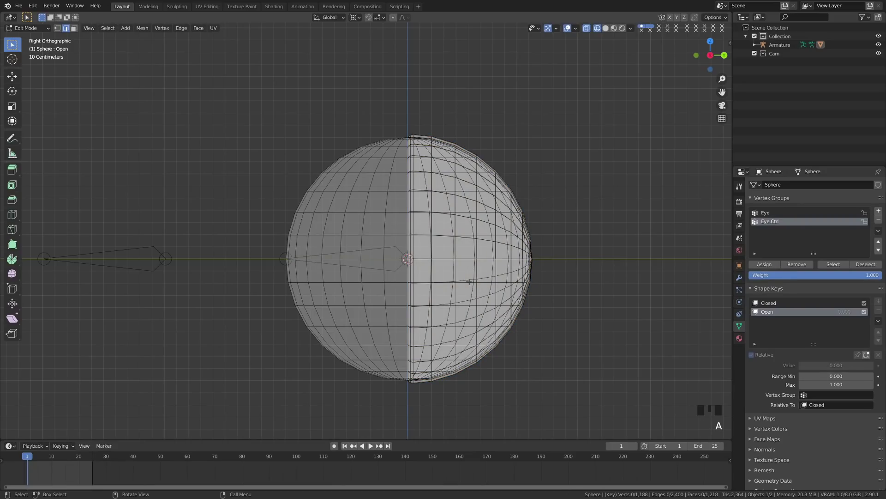
{"action": "key", "text": "a"}
{"action": "left_click", "coordinate": [766, 213]}
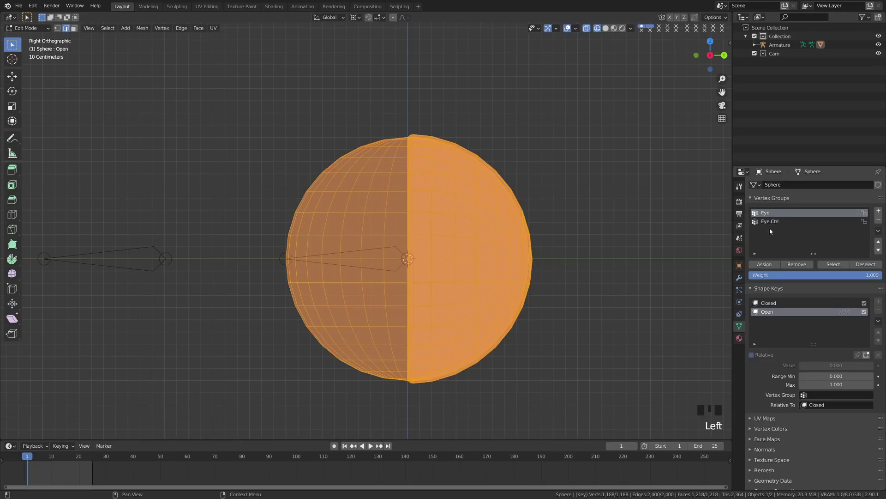
{"action": "left_click", "coordinate": [770, 265]}
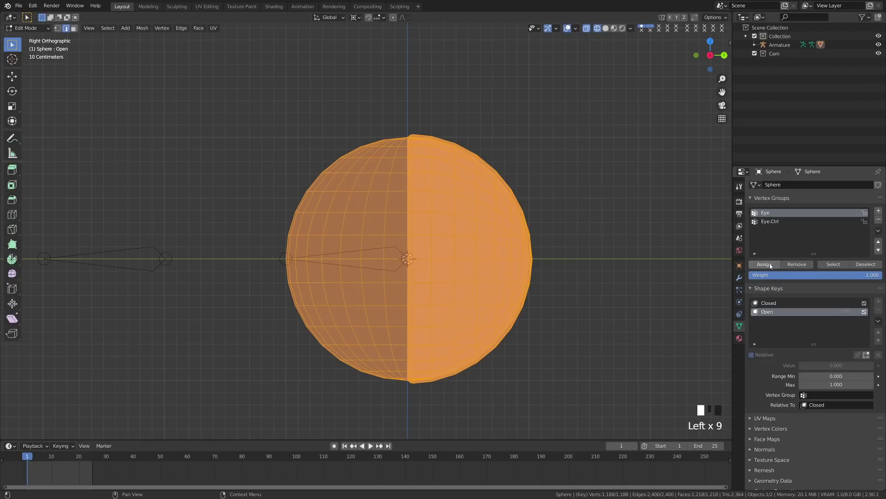
{"action": "key", "text": "alt+a"}
{"action": "key", "text": "Tab"}
{"action": "left_click", "coordinate": [388, 275]}
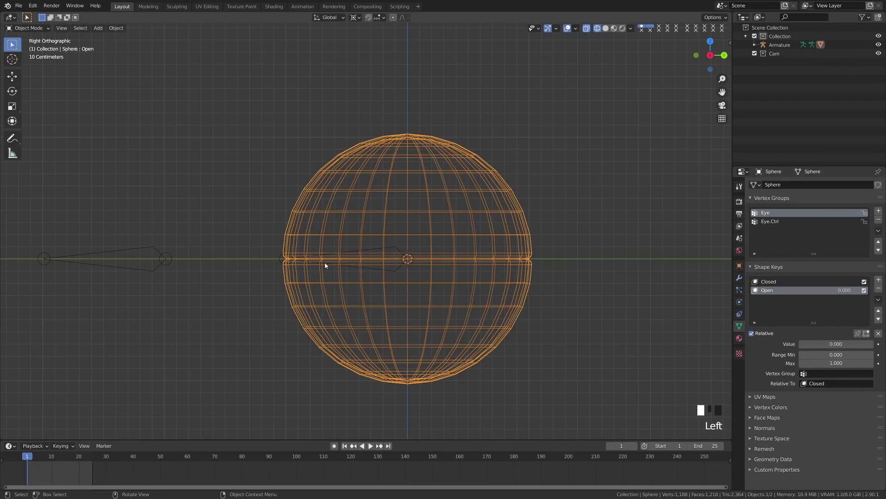
Put the armature in Pose Mode and test-rotate the Eye and Eye.Ctrl bones, cancelling each transform
{"action": "left_click", "coordinate": [330, 265]}
{"action": "key", "text": "Tab"}
{"action": "left_click", "coordinate": [339, 259]}
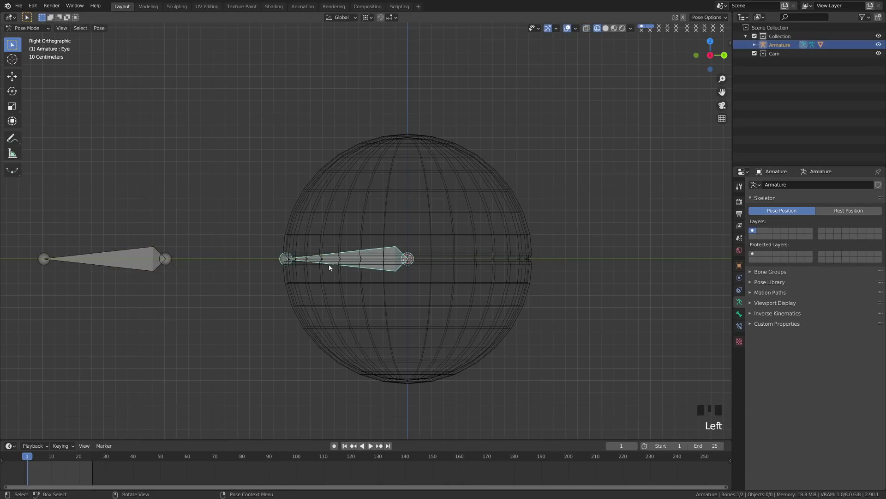
{"action": "key", "text": "r"}
{"action": "right_click", "coordinate": [387, 284]}
{"action": "middle_click_drag", "start_coordinate": [390, 260], "coordinate": [438, 267], "text": "shift"}
{"action": "left_click", "coordinate": [175, 261]}
{"action": "key", "text": "r"}
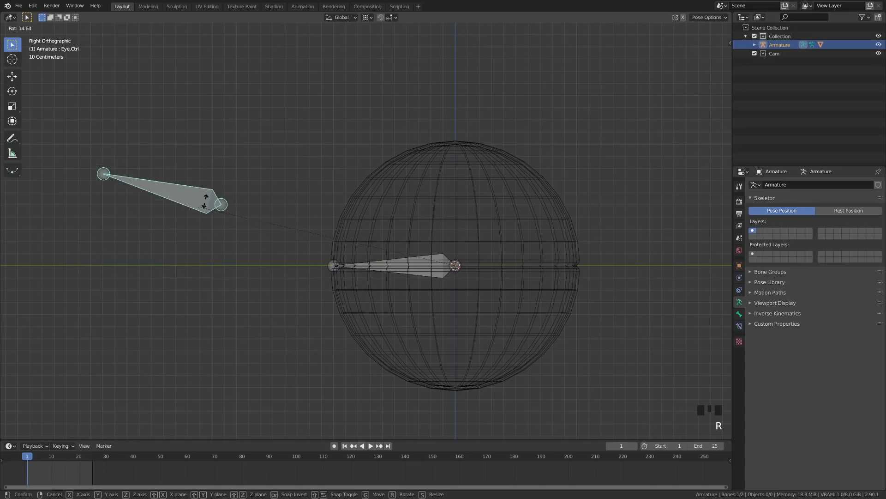
{"action": "right_click", "coordinate": [231, 232]}
{"action": "left_click", "coordinate": [395, 273]}
{"action": "key", "text": "g"}
{"action": "right_click", "coordinate": [420, 307]}
Clear the parent of the Eye.Ctrl bone in the armature's Edit Mode and return to Object Mode
{"action": "key", "text": "ctrl+Tab"}
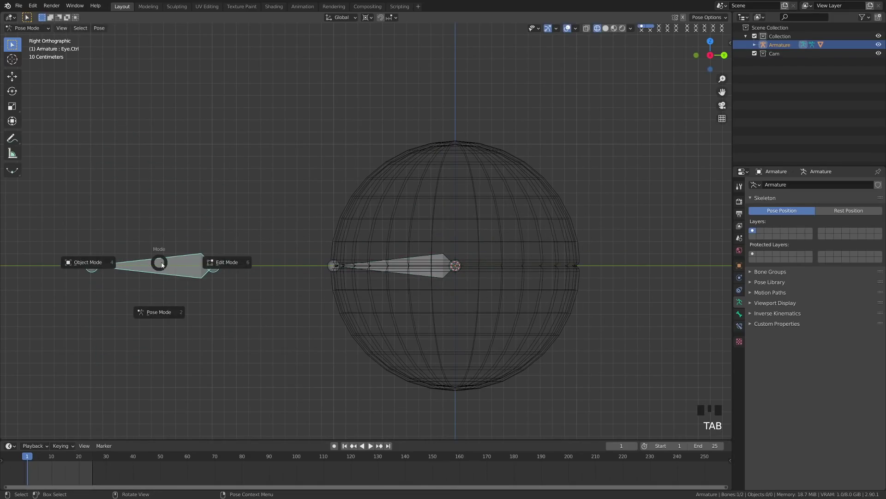
{"action": "left_click", "coordinate": [192, 271]}
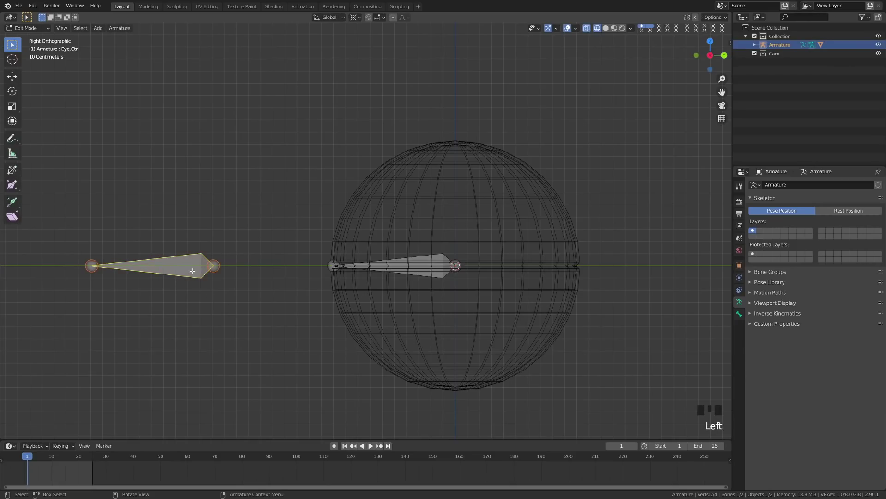
{"action": "key", "text": "alt+p"}
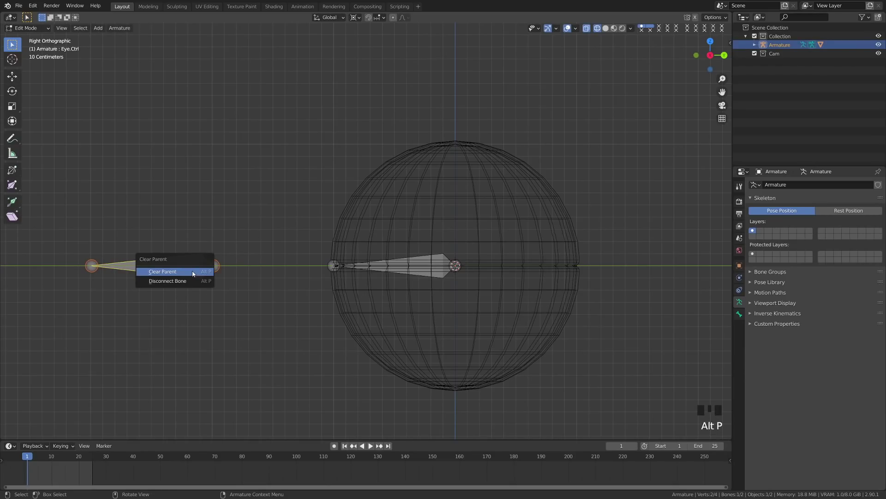
{"action": "left_click", "coordinate": [192, 271]}
{"action": "middle_click_drag", "start_coordinate": [193, 286], "coordinate": [270, 298], "text": "shift"}
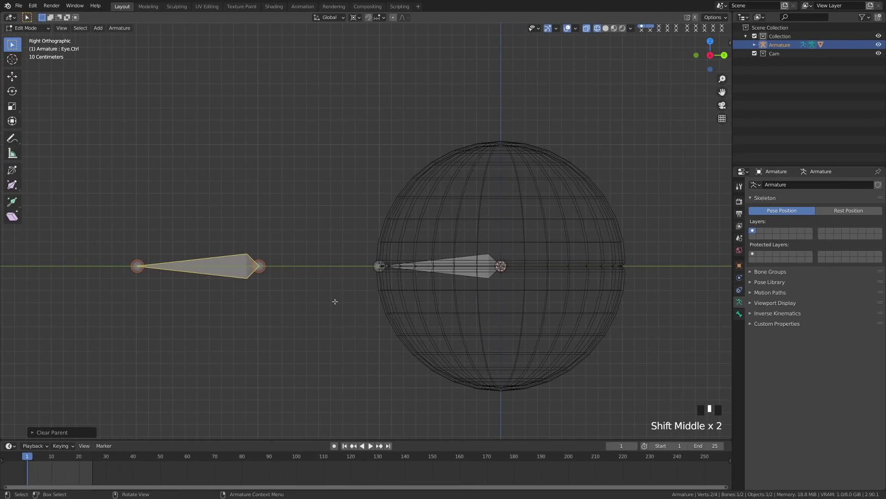
{"action": "middle_click_drag", "start_coordinate": [331, 301], "coordinate": [319, 298], "text": "shift"}
{"action": "key", "text": "Tab"}
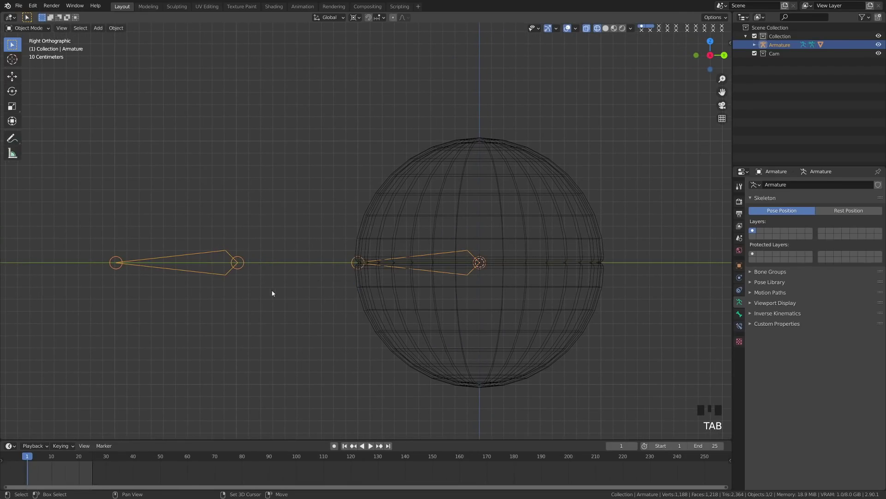
Switch the viewport to solid shading and examine the sphere and its bones from the front and in perspective
{"action": "middle_click_drag", "start_coordinate": [253, 296], "coordinate": [252, 302], "text": "shift"}
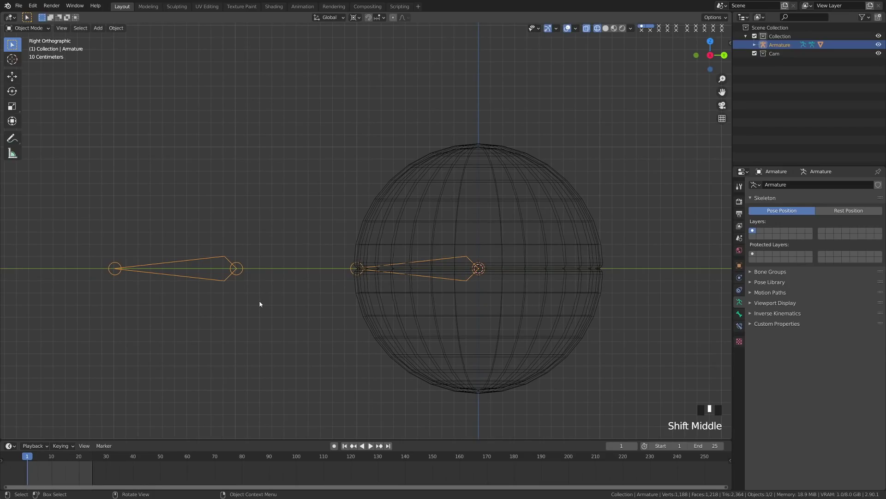
{"action": "scroll", "coordinate": [260, 303], "scroll_direction": "down", "scroll_amount": 2}
{"action": "key", "text": "z"}
{"action": "middle_click", "coordinate": [336, 299]}
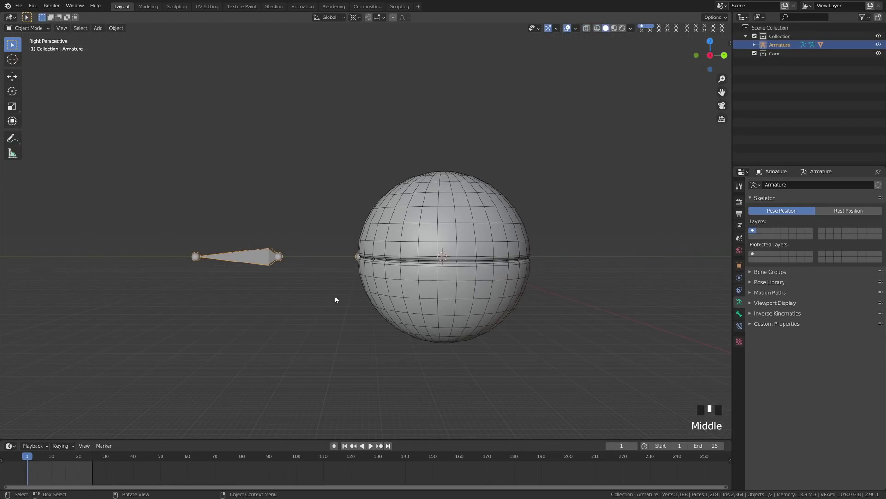
{"action": "key", "text": "KP_1"}
{"action": "middle_click_drag", "start_coordinate": [336, 299], "coordinate": [288, 284], "text": "shift"}
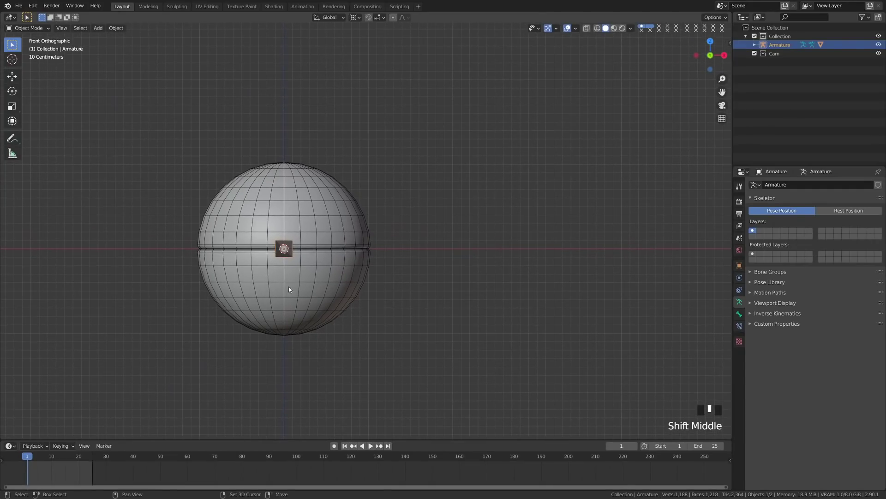
{"action": "left_click", "coordinate": [289, 255]}
{"action": "middle_click_drag", "start_coordinate": [331, 256], "coordinate": [226, 311]}
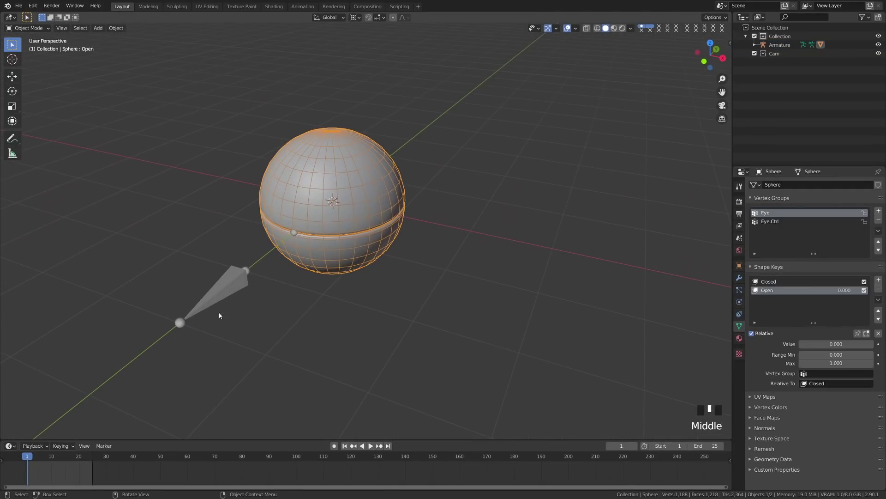
{"action": "left_click", "coordinate": [257, 262]}
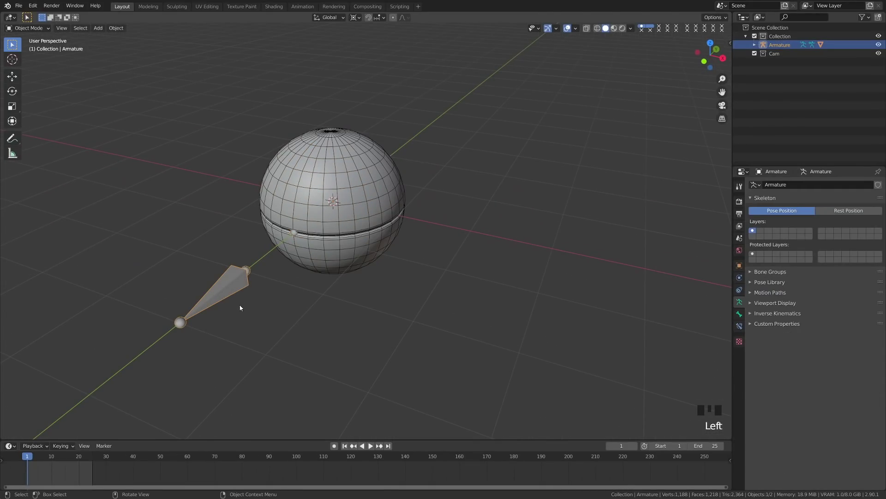
{"action": "middle_click_drag", "start_coordinate": [289, 254], "coordinate": [323, 246]}
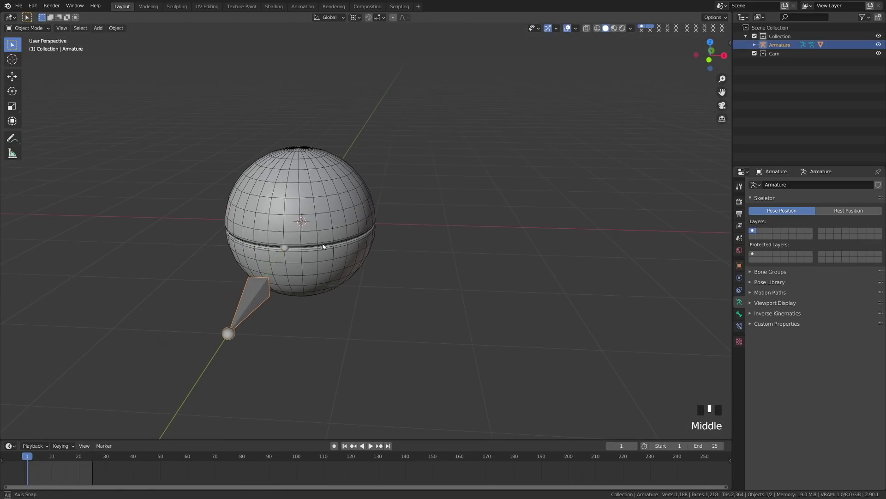
{"action": "key", "text": "KP_1"}
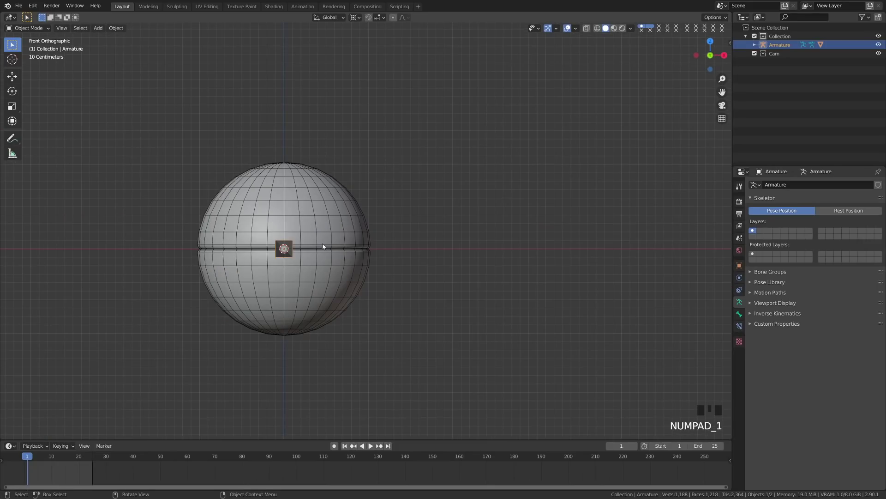
{"action": "middle_click_drag", "start_coordinate": [321, 254], "coordinate": [343, 253], "text": "shift"}
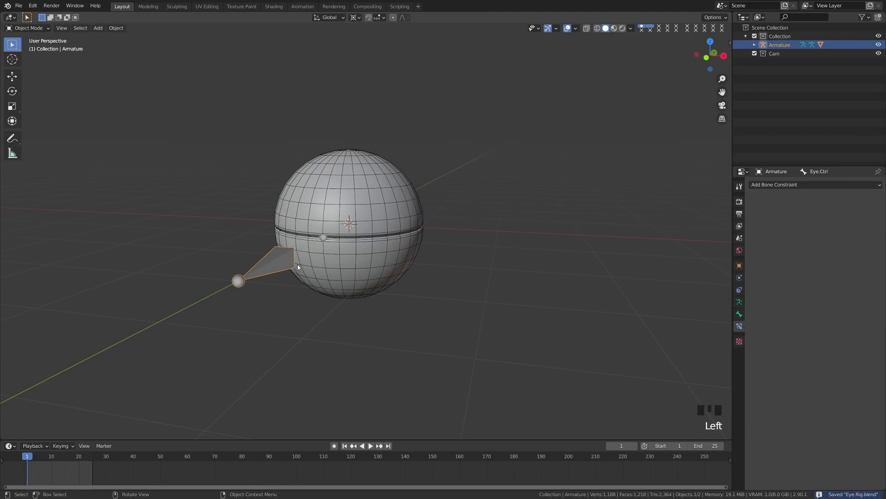
Put the armature in Pose Mode and add a Track To constraint to the Eye bone
{"action": "key", "text": "ctrl+Tab"}
{"action": "left_click", "coordinate": [298, 317]}
{"action": "left_click", "coordinate": [323, 237]}
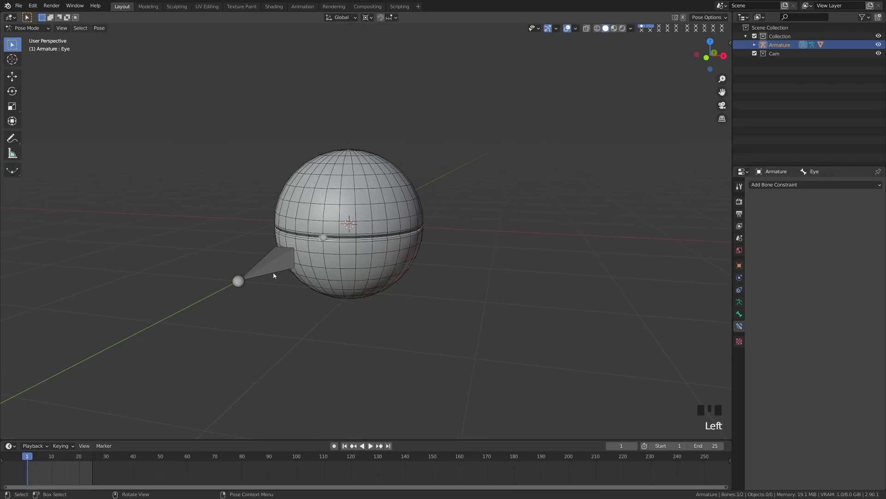
{"action": "left_click", "coordinate": [325, 239]}
{"action": "left_click", "coordinate": [739, 327]}
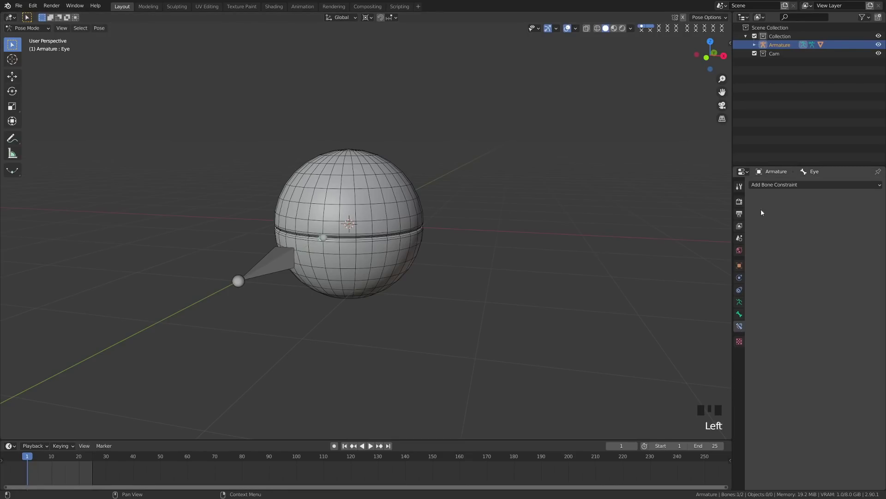
{"action": "left_click", "coordinate": [761, 186]}
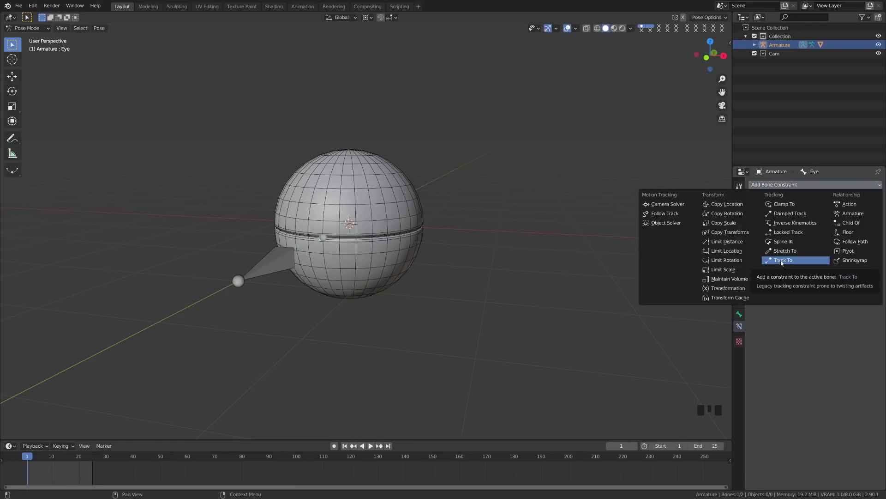
{"action": "left_click", "coordinate": [813, 186]}
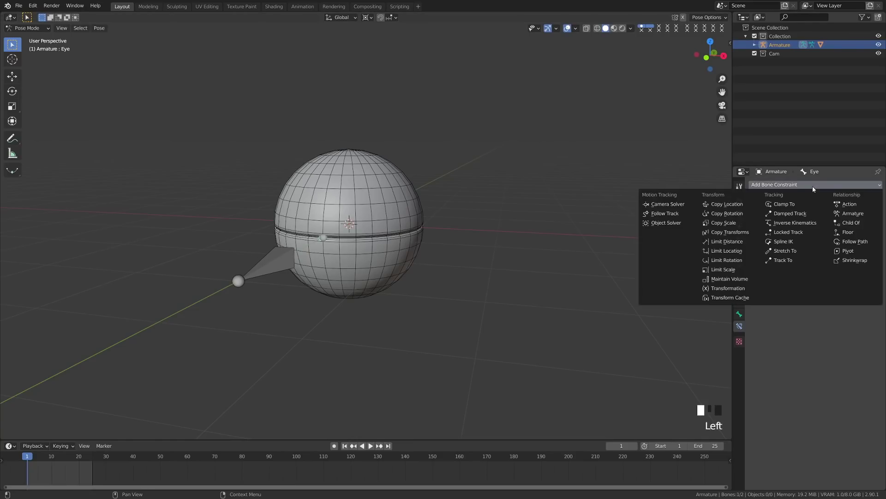
{"action": "left_click", "coordinate": [803, 260]}
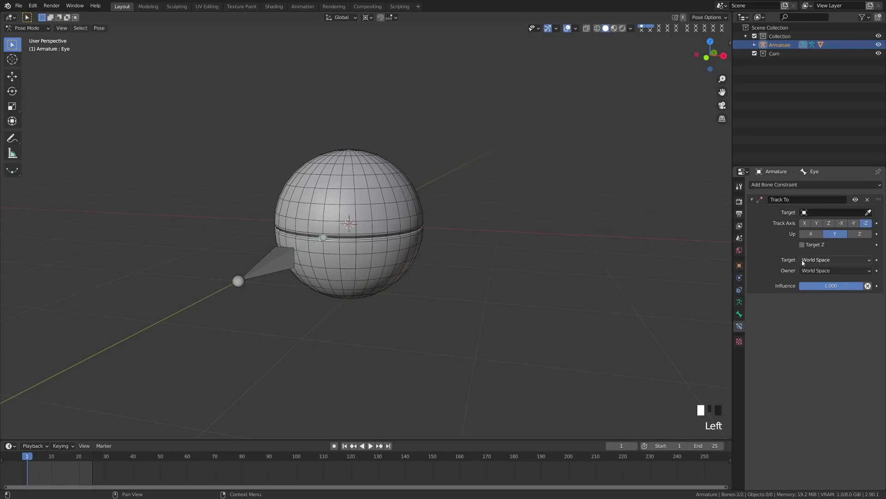
Target the Track To constraint at the Armature's Eye.Ctrl bone, with Up set to Z and Track Axis to Y
{"action": "left_click", "coordinate": [868, 212]}
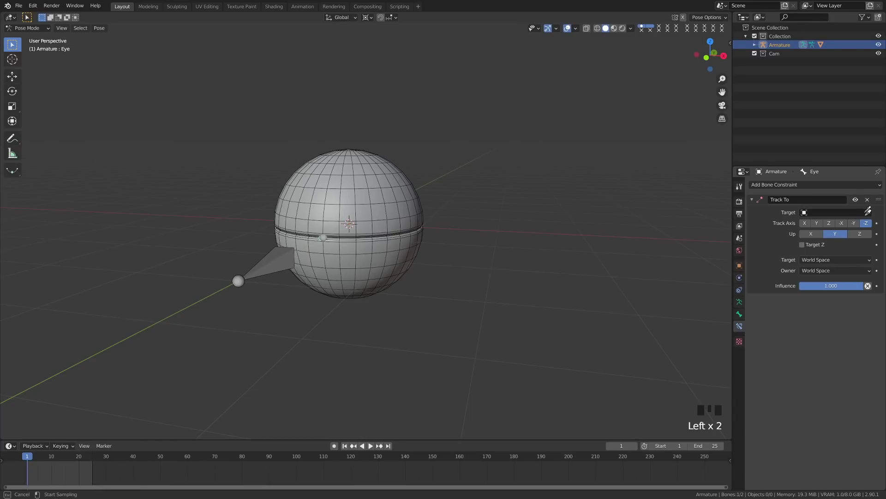
{"action": "left_click", "coordinate": [265, 262]}
{"action": "left_click", "coordinate": [825, 222]}
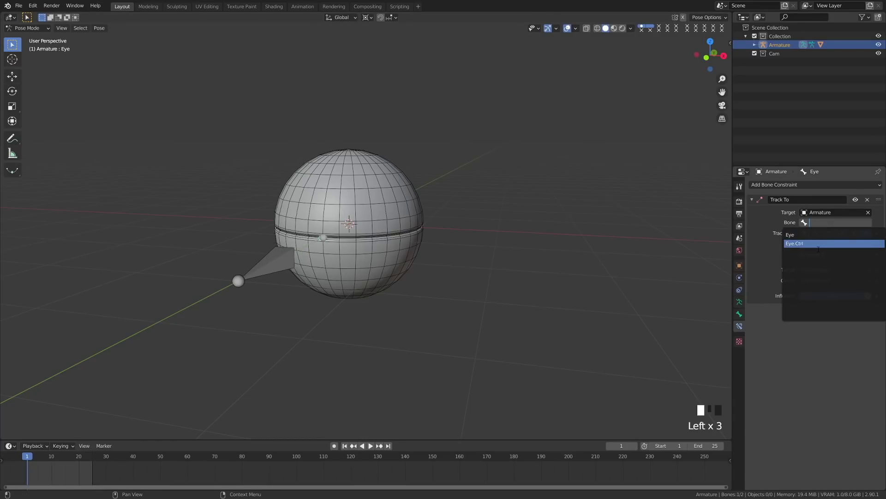
{"action": "left_click", "coordinate": [820, 244]}
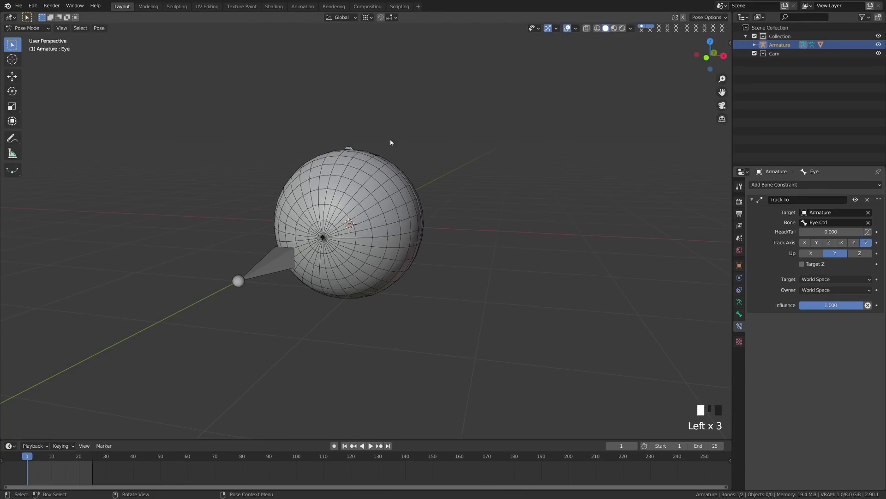
{"action": "left_click", "coordinate": [857, 254]}
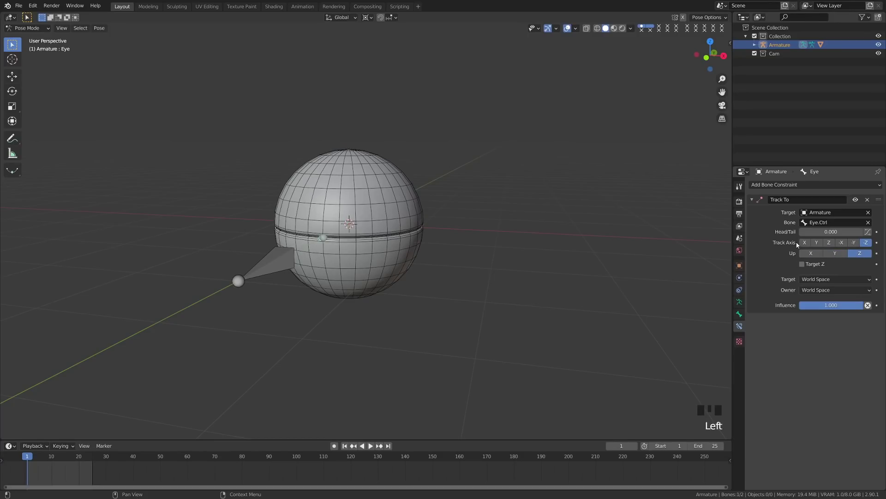
{"action": "left_click", "coordinate": [816, 244]}
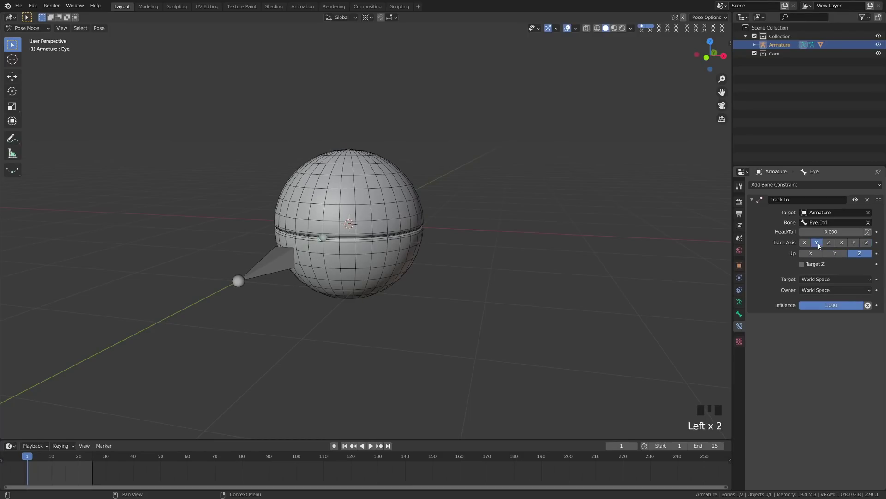
Move the Eye.Ctrl bone around to test how the eye tracks it, and return to Object Mode
{"action": "left_click", "coordinate": [262, 272]}
{"action": "key", "text": "g"}
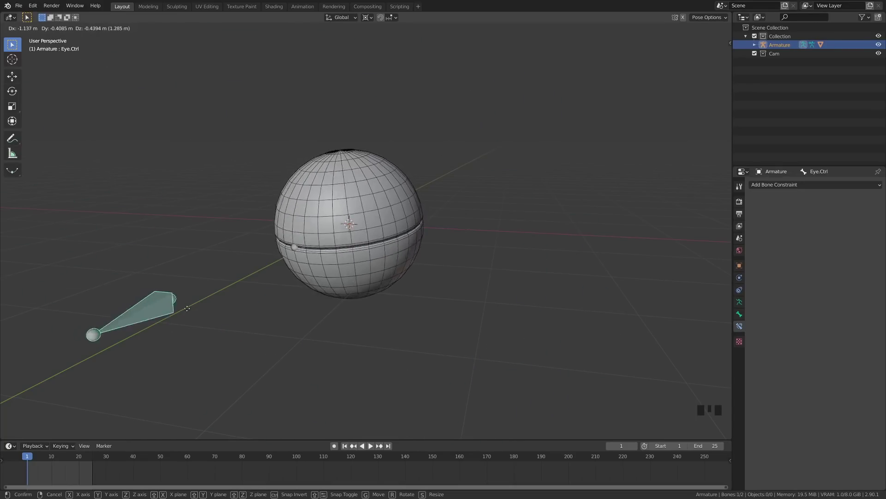
{"action": "left_click", "coordinate": [273, 258]}
{"action": "middle_click_drag", "start_coordinate": [298, 280], "coordinate": [378, 288]}
{"action": "scroll", "coordinate": [348, 287], "scroll_direction": "down", "scroll_amount": 2}
{"action": "key", "text": "Tab"}
{"action": "left_click", "coordinate": [311, 285]}
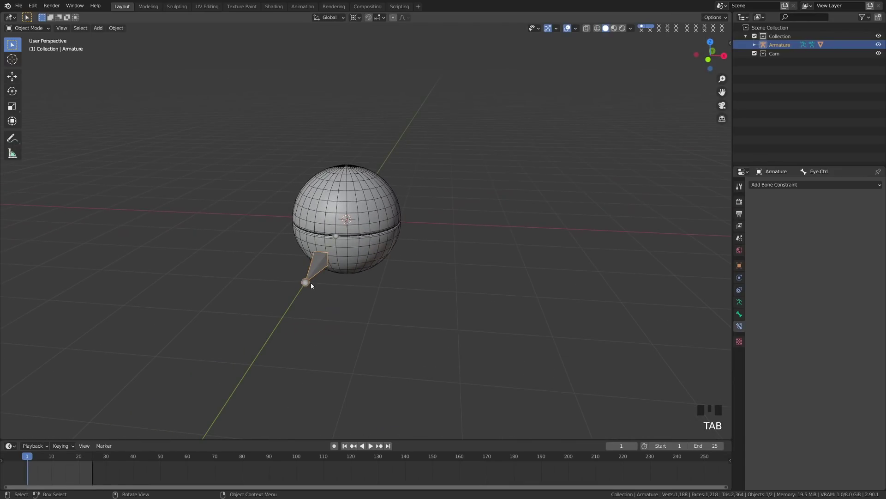
Select the whole eye rig and duplicate it along the X axis to make a second eye beside the first
{"action": "key", "text": "a"}
{"action": "left_click_drag", "start_coordinate": [208, 145], "coordinate": [434, 320]}
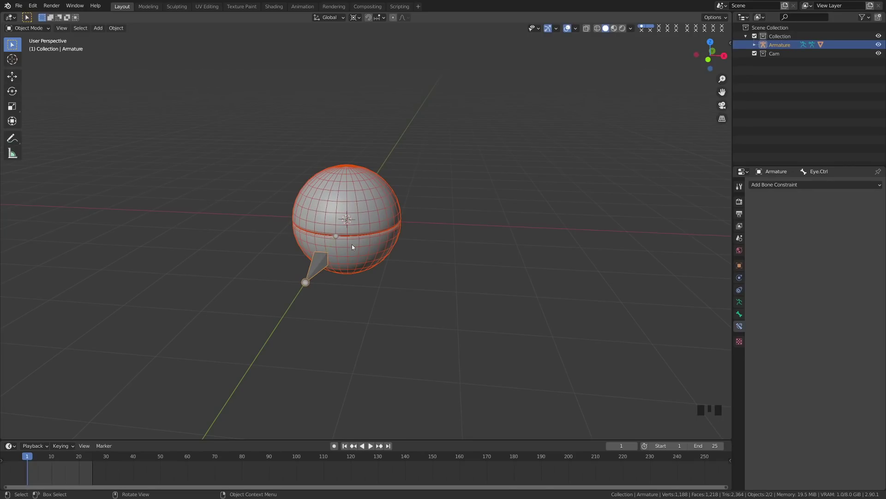
{"action": "key", "text": "KP_1"}
{"action": "middle_click_drag", "start_coordinate": [386, 258], "coordinate": [311, 257], "text": "shift"}
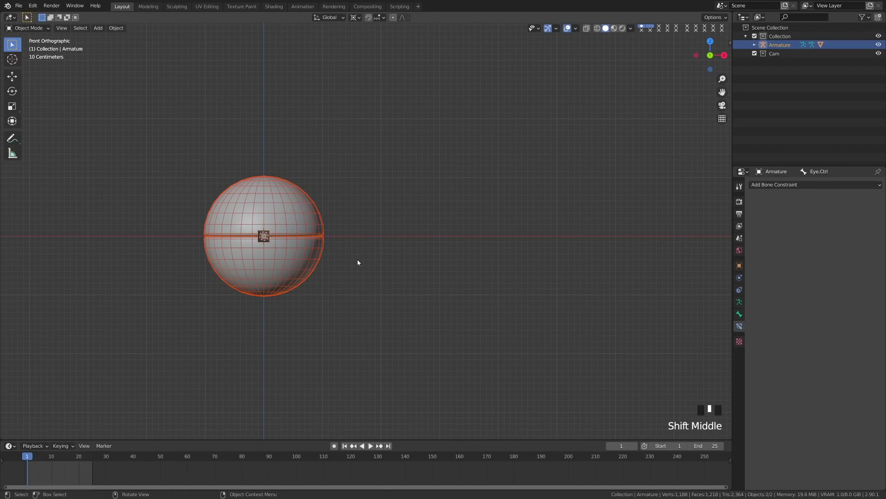
{"action": "key", "text": "shift+d"}
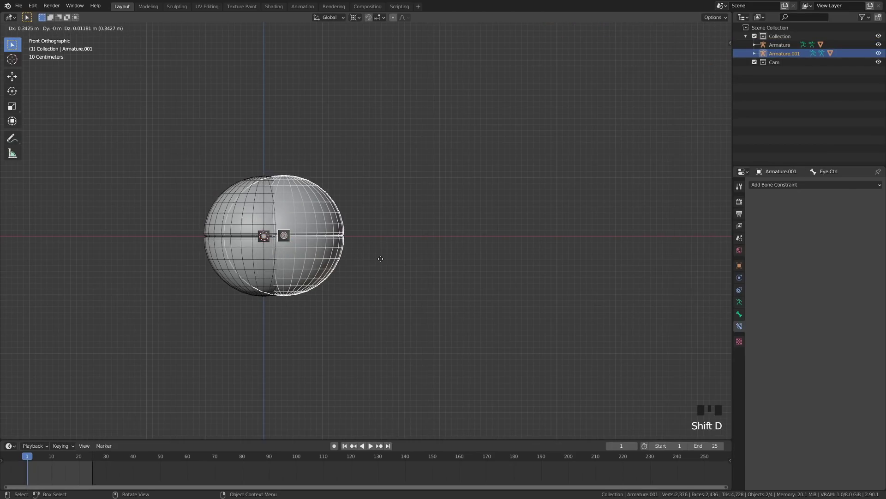
{"action": "key", "text": "x"}
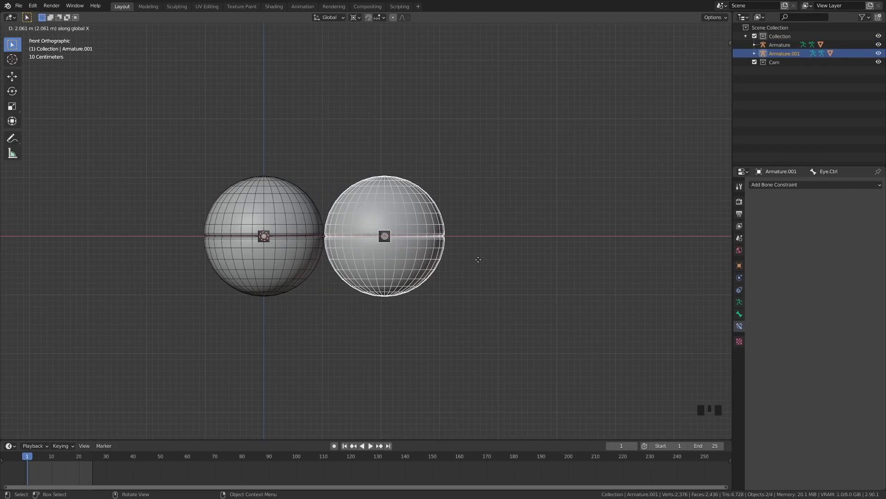
{"action": "left_click", "coordinate": [536, 266]}
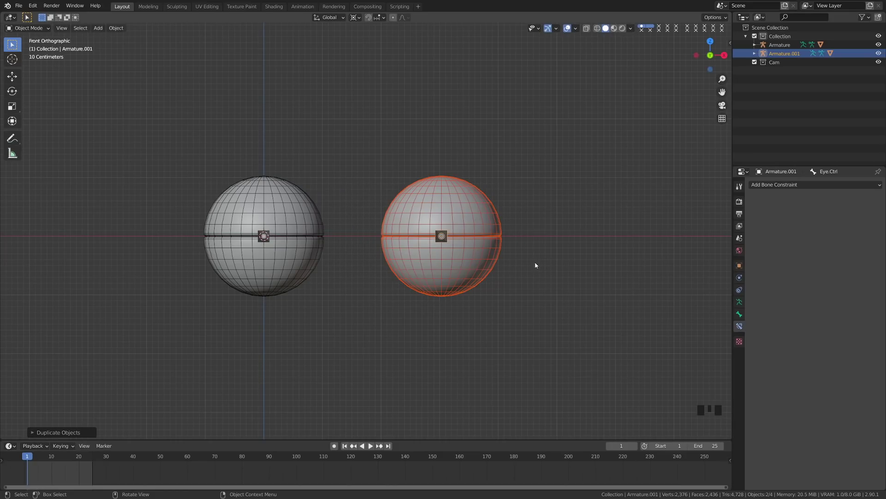
Try posing the duplicated rig's Eye.Ctrl bone, and try to pick the original rig's control bone from the same Pose Mode
{"action": "key", "text": "Tab"}
{"action": "left_click", "coordinate": [351, 273]}
{"action": "left_click", "coordinate": [415, 276]}
{"action": "middle_click_drag", "start_coordinate": [415, 276], "coordinate": [415, 284]}
{"action": "key", "text": "ctrl+Tab"}
{"action": "left_click", "coordinate": [447, 266]}
{"action": "key", "text": "g"}
{"action": "left_click", "coordinate": [455, 261]}
{"action": "left_click", "coordinate": [236, 258]}
{"action": "left_click", "coordinate": [238, 259]}
{"action": "left_click", "coordinate": [238, 258]}
{"action": "left_click", "coordinate": [240, 250]}
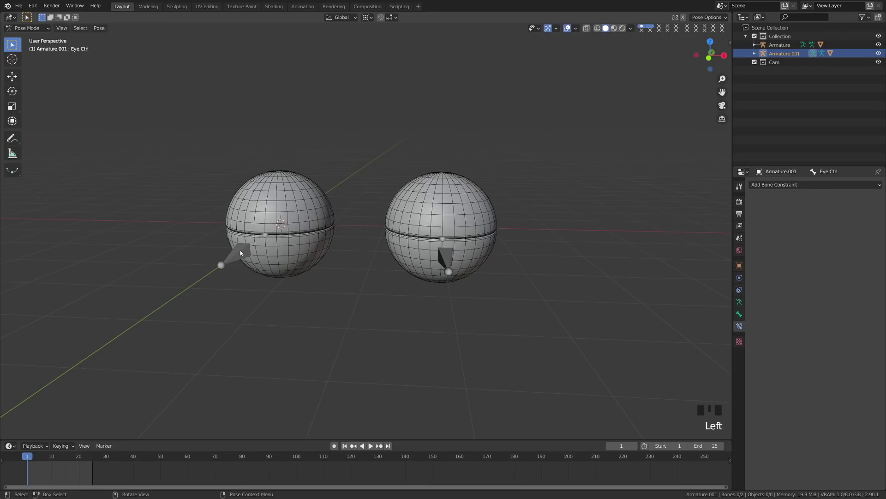
Try posing both armatures together in Pose Mode by moving the control bones, and return to Object Mode
{"action": "key", "text": "Tab"}
{"action": "left_click", "coordinate": [249, 259]}
{"action": "left_click", "coordinate": [451, 273], "text": "shift"}
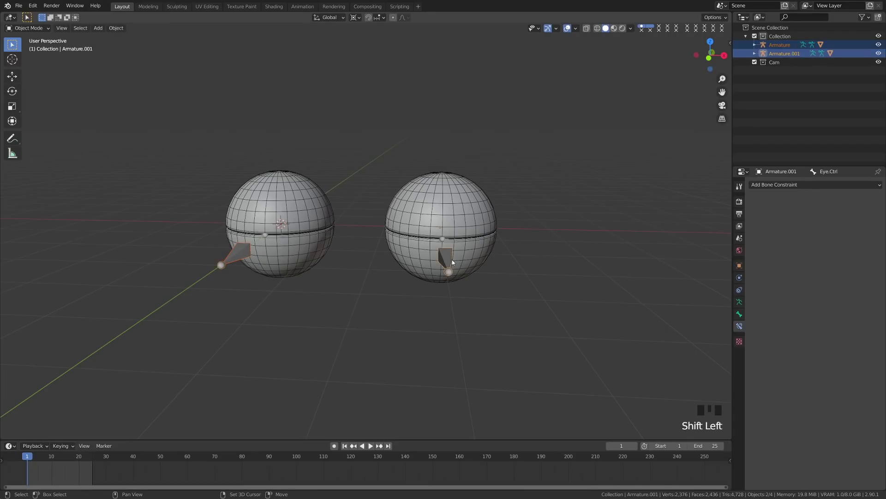
{"action": "key", "text": "Tab"}
{"action": "key", "text": "g"}
{"action": "key", "text": "Escape"}
{"action": "left_click", "coordinate": [446, 261]}
{"action": "key", "text": "g"}
{"action": "key", "text": "Escape"}
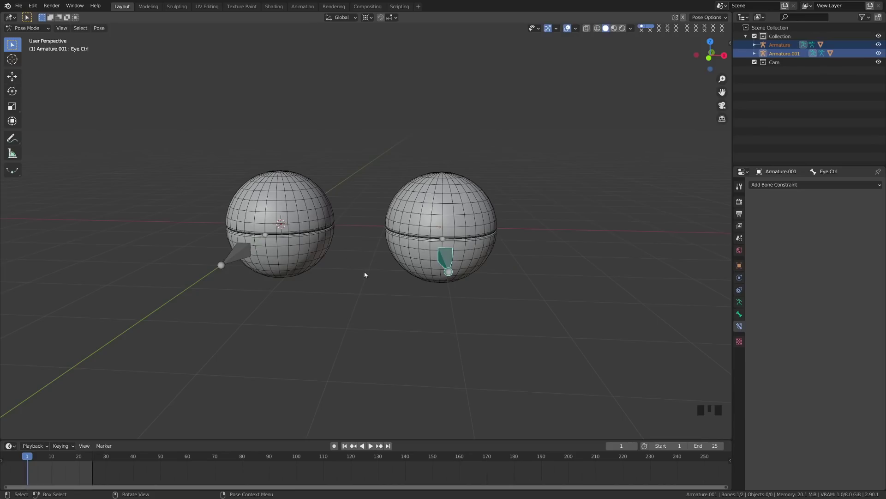
{"action": "key", "text": "Tab"}
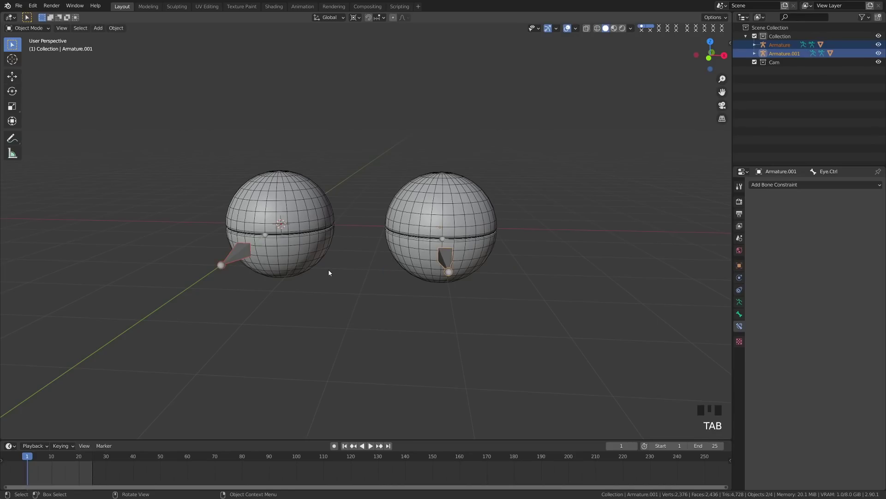
Add a mesh circle in front view, switch to wireframe shading, and rotate the circle 90° about X
{"action": "key", "text": "KP_1"}
{"action": "key", "text": "alt+a"}
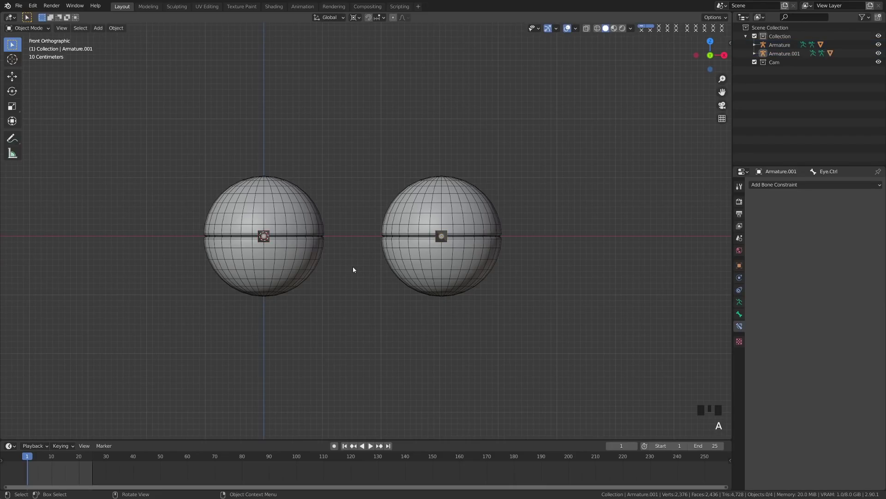
{"action": "key", "text": "shift+a"}
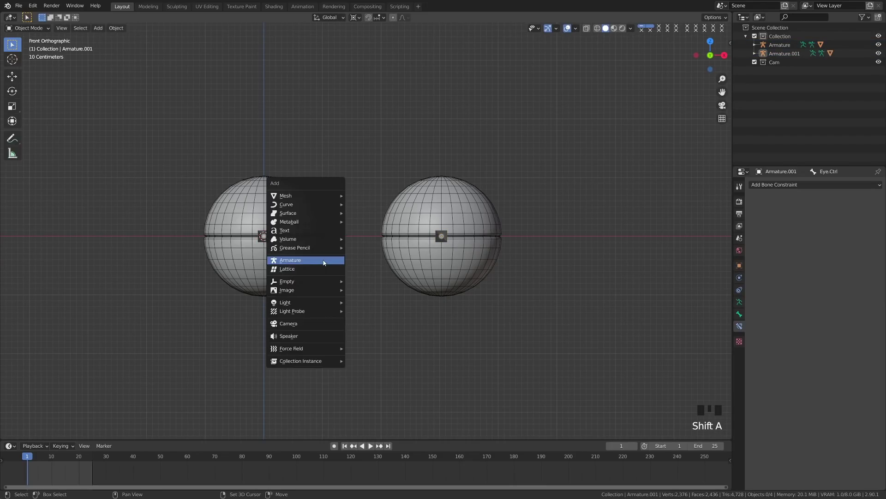
{"action": "mouse_move", "coordinate": [318, 196]}
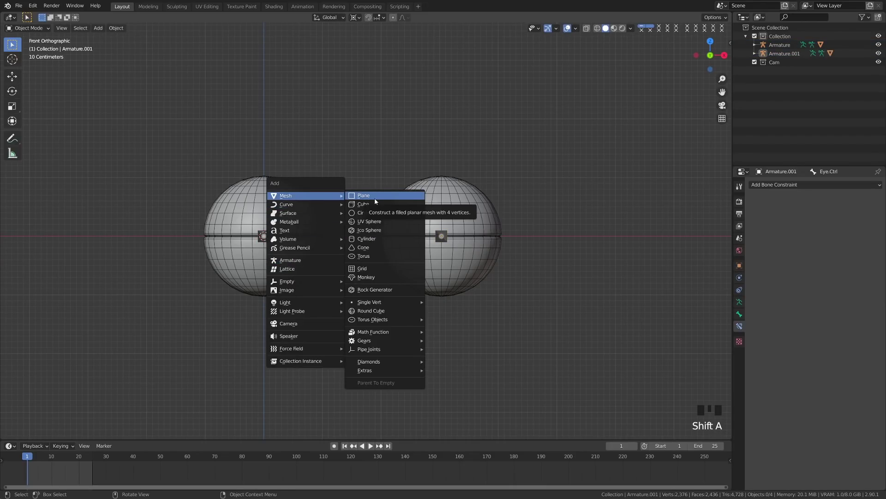
{"action": "left_click", "coordinate": [367, 212]}
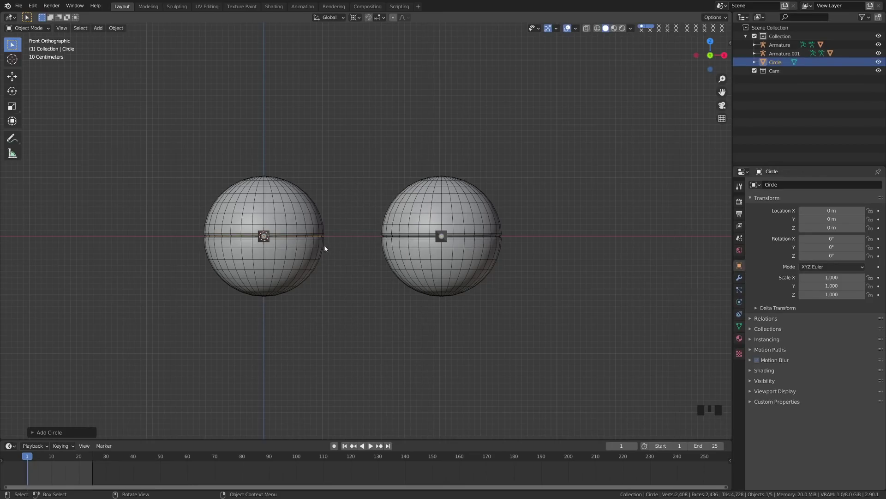
{"action": "key", "text": "z"}
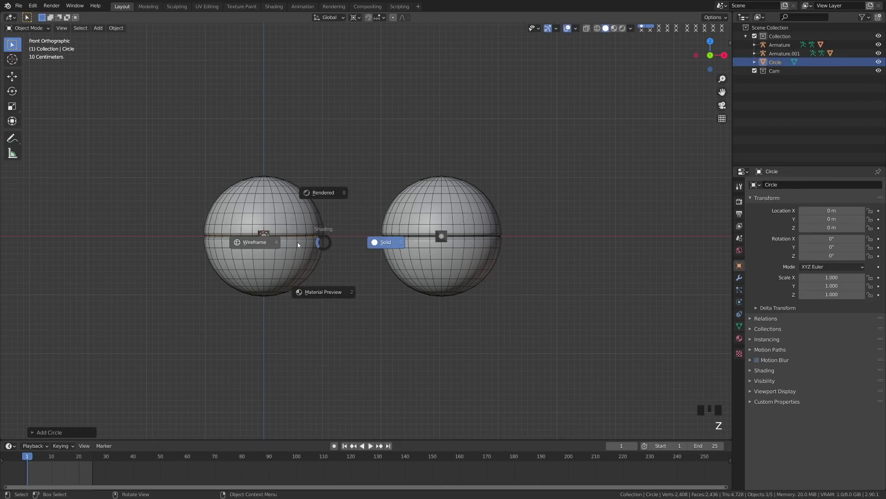
{"action": "left_click", "coordinate": [280, 245]}
{"action": "type", "text": "r90x"}
{"action": "key", "text": "Return"}
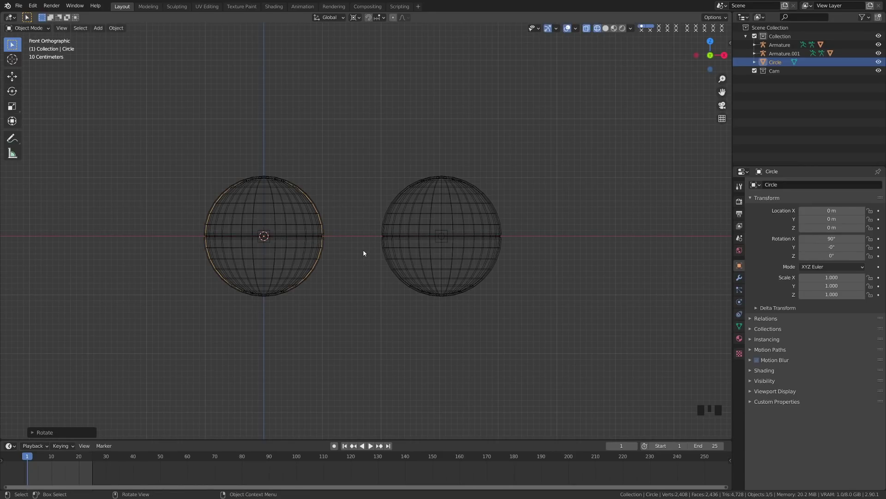
Centre the circle between the two eyes at about X 1.52 m and flatten it along Z to about 0.58 scale
{"action": "key", "text": "g"}
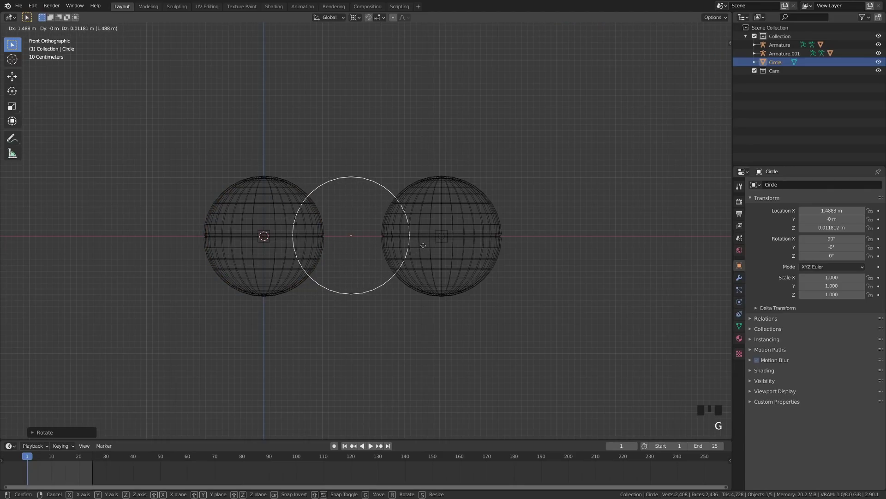
{"action": "left_click", "coordinate": [426, 246]}
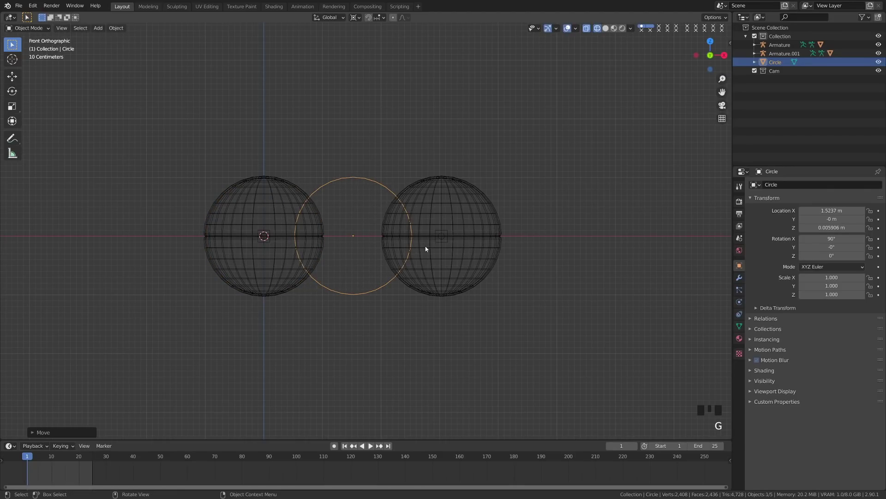
{"action": "key", "text": "s"}
{"action": "key", "text": "z"}
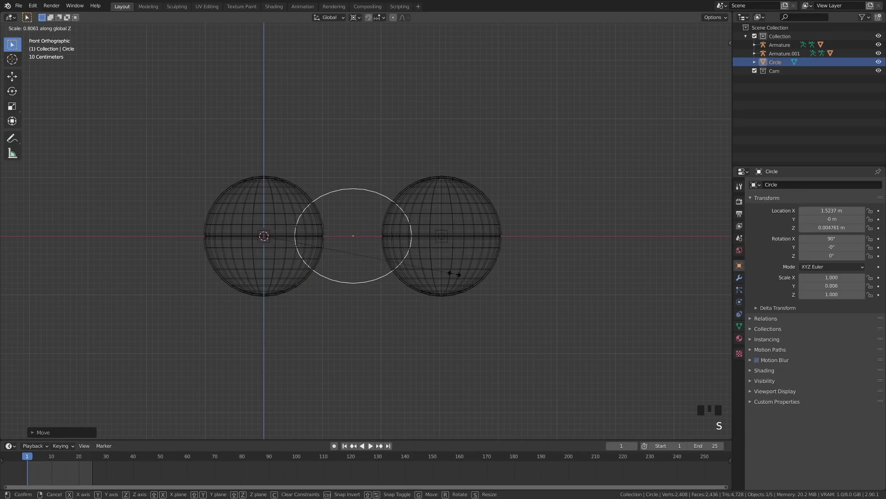
{"action": "left_click", "coordinate": [395, 261]}
Move the circle along Y to about -3 m, in line with the outer ends of the control bones
{"action": "key", "text": "KP_7"}
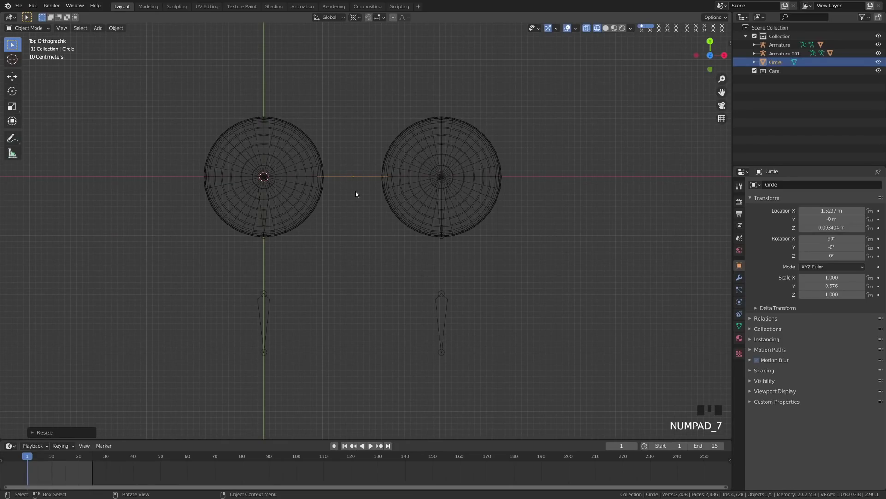
{"action": "key", "text": "g"}
{"action": "key", "text": "y"}
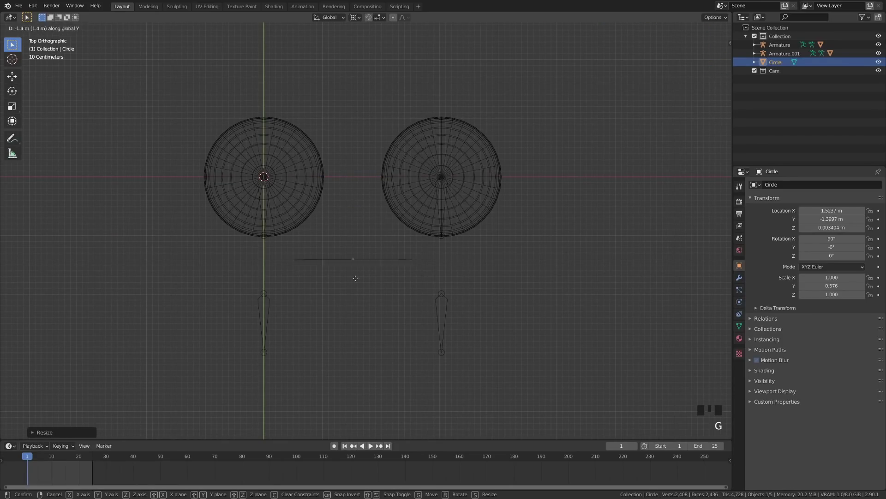
{"action": "left_click", "coordinate": [357, 368]}
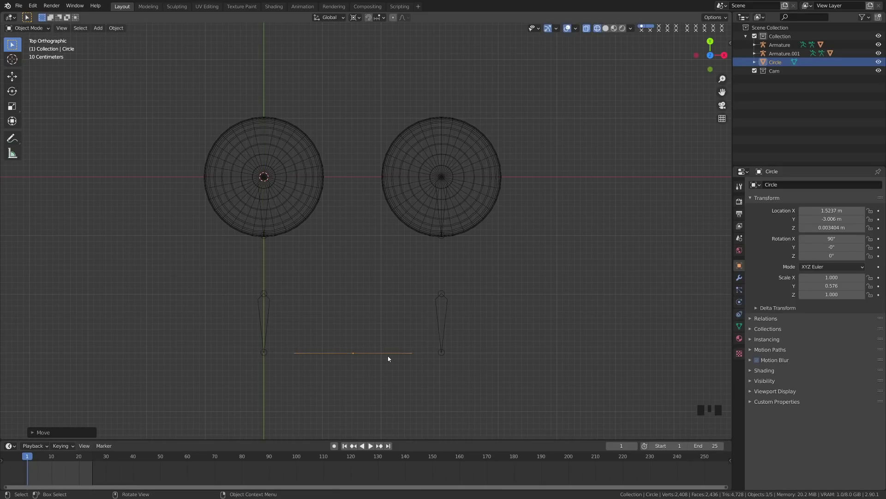
Return the viewport to solid shading in a perspective view and save the file
{"action": "mouse_move", "coordinate": [366, 361]}
{"action": "middle_mouse_down"}
{"action": "mouse_move", "coordinate": [350, 344]}
{"action": "mouse_move", "coordinate": [350, 293]}
{"action": "middle_mouse_up"}
{"action": "key", "text": "z"}
{"action": "left_click", "coordinate": [416, 291]}
{"action": "middle_click_drag", "start_coordinate": [415, 289], "coordinate": [402, 284]}
{"action": "key", "text": "ctrl+s"}
Put the duplicated armature in Pose Mode and add a Child Of constraint to its Eye.Ctrl bone
{"action": "middle_click_drag", "start_coordinate": [339, 285], "coordinate": [429, 277]}
{"action": "left_click", "coordinate": [438, 279]}
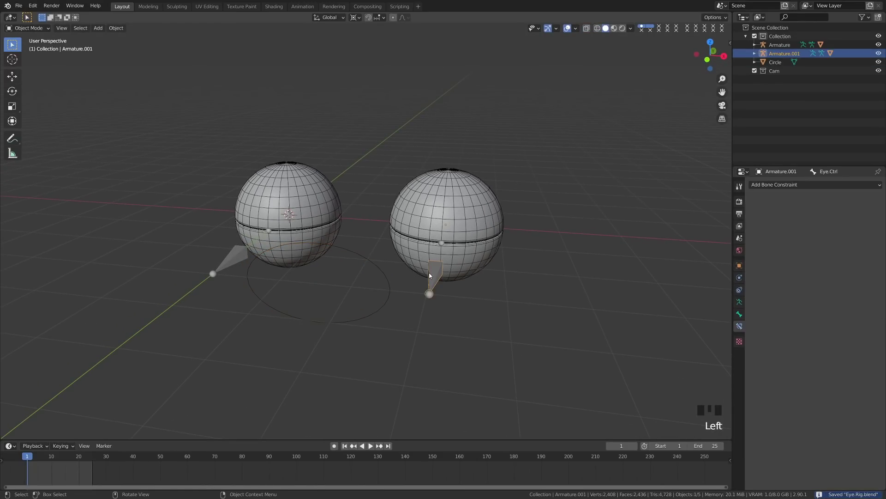
{"action": "key", "text": "Tab"}
{"action": "left_click", "coordinate": [440, 326]}
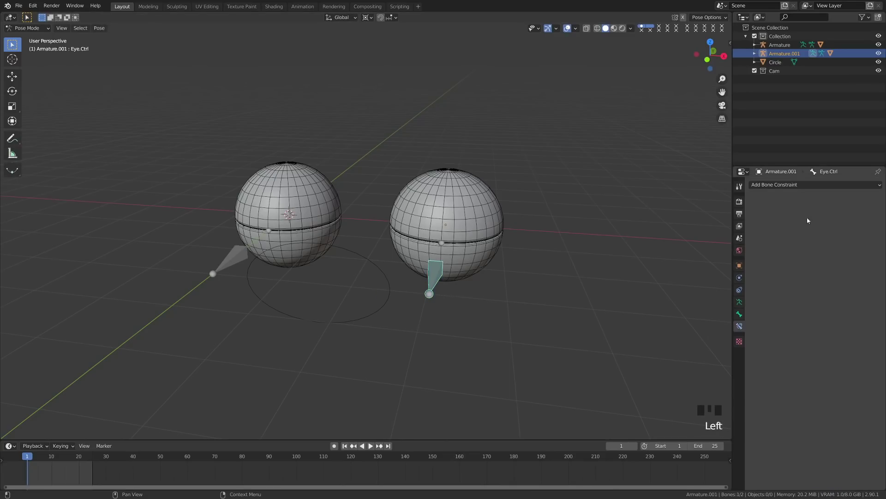
{"action": "left_click", "coordinate": [796, 186]}
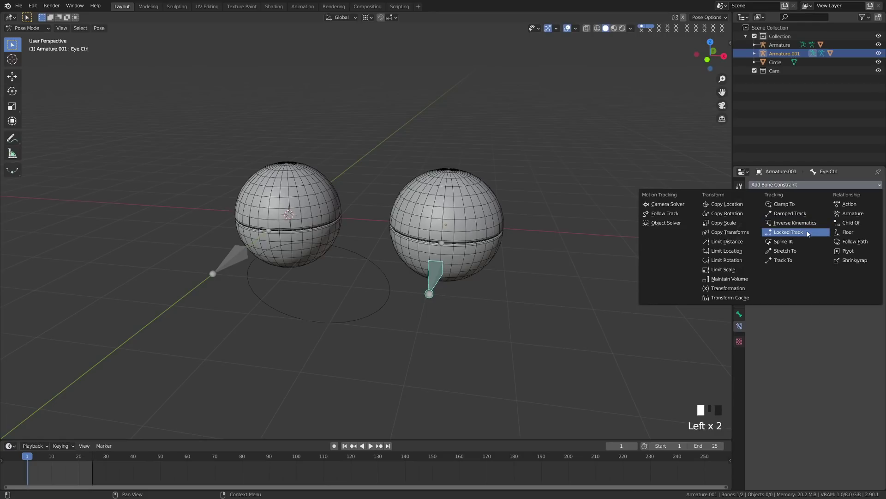
{"action": "left_click", "coordinate": [854, 227]}
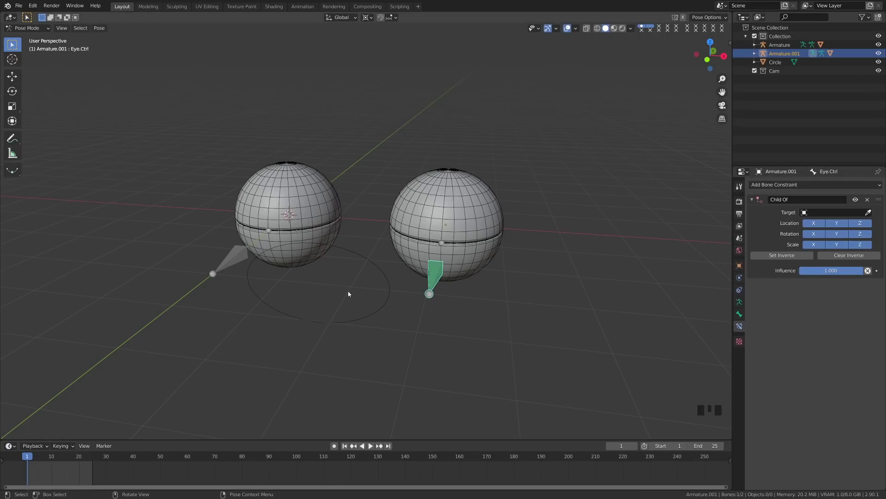
Target the duplicated rig's Child Of constraint at the Circle and apply Set Inverse
{"action": "left_click", "coordinate": [868, 213]}
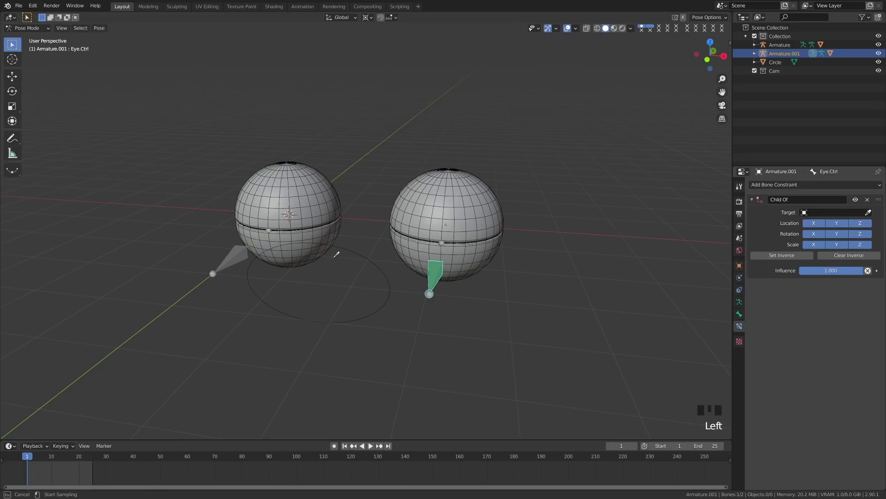
{"action": "left_click", "coordinate": [351, 247]}
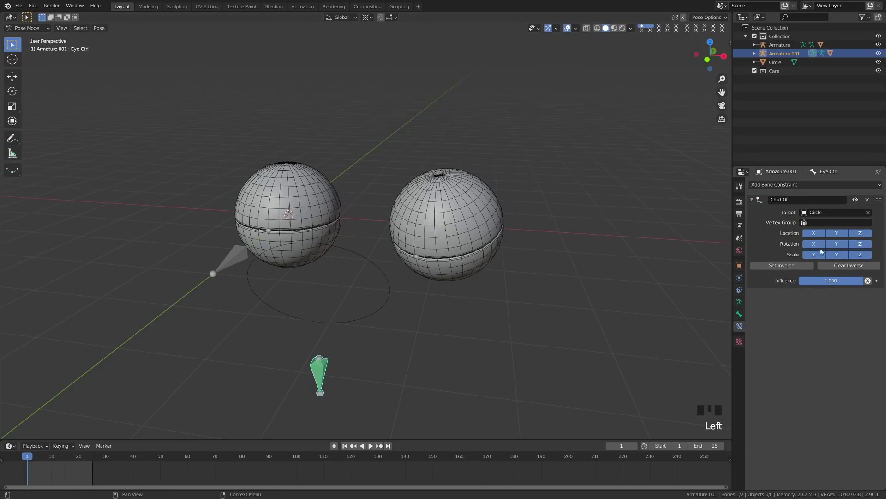
{"action": "left_click", "coordinate": [782, 265]}
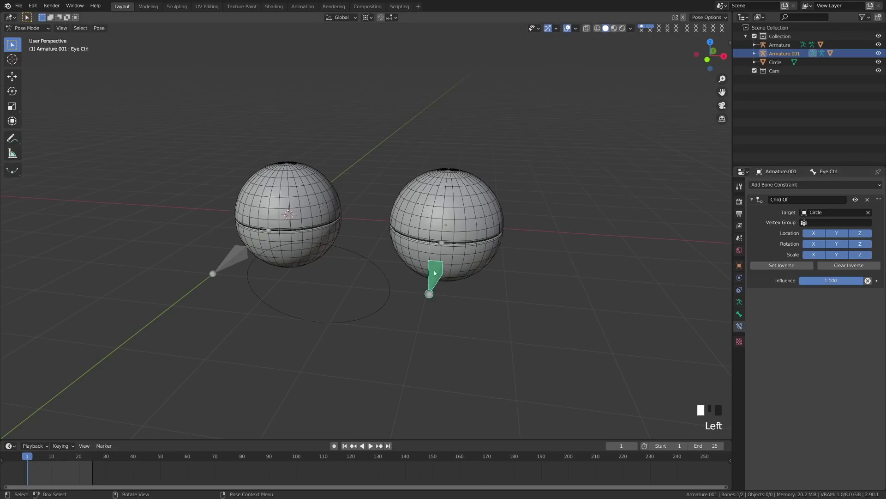
Switch to the original armature in Pose Mode and add a Child Of constraint to its Eye.Ctrl bone
{"action": "key", "text": "Tab"}
{"action": "left_click", "coordinate": [234, 263]}
{"action": "middle_click_drag", "start_coordinate": [234, 264], "coordinate": [277, 272]}
{"action": "key", "text": "Tab"}
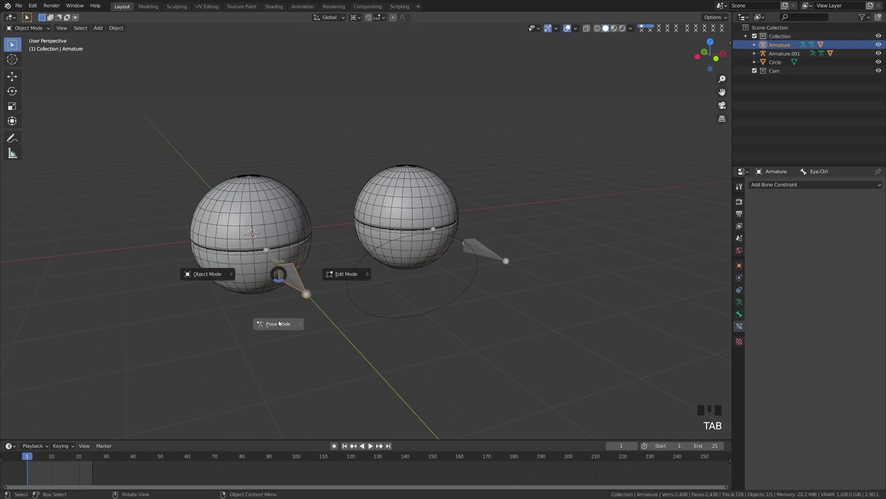
{"action": "left_click", "coordinate": [279, 323]}
{"action": "left_click", "coordinate": [295, 285]}
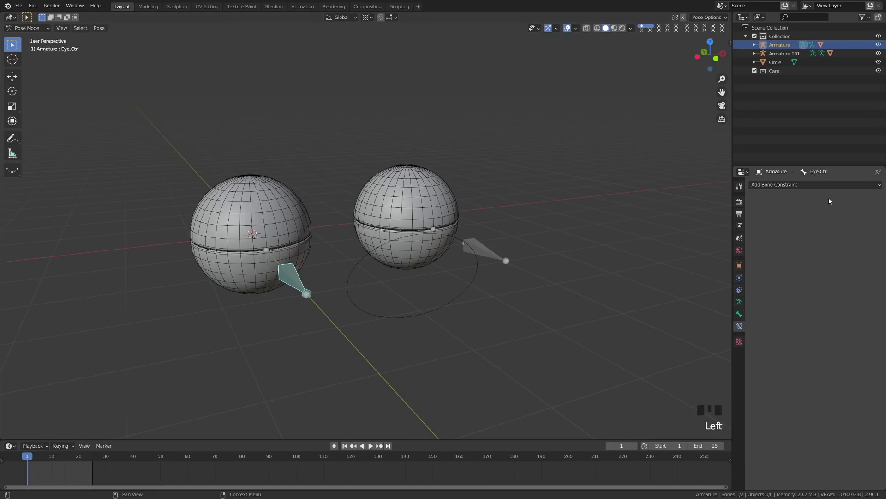
{"action": "left_click", "coordinate": [819, 184]}
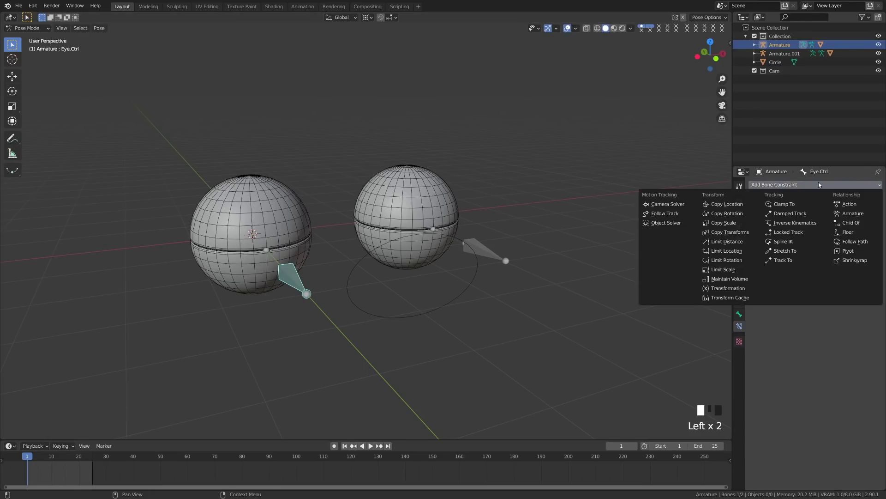
{"action": "left_click", "coordinate": [853, 224]}
Make the Circle the target of the original rig's Child Of constraint and apply Set Inverse
{"action": "left_click", "coordinate": [868, 212]}
{"action": "left_click", "coordinate": [369, 250]}
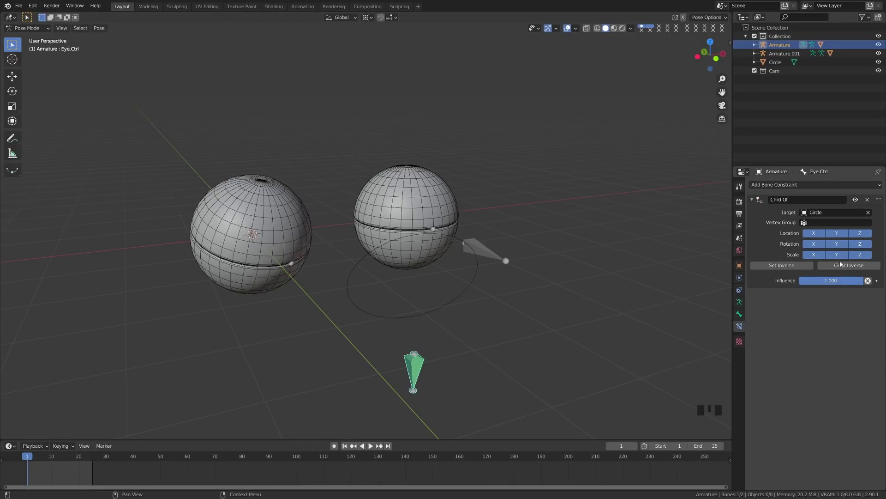
{"action": "left_click", "coordinate": [800, 267]}
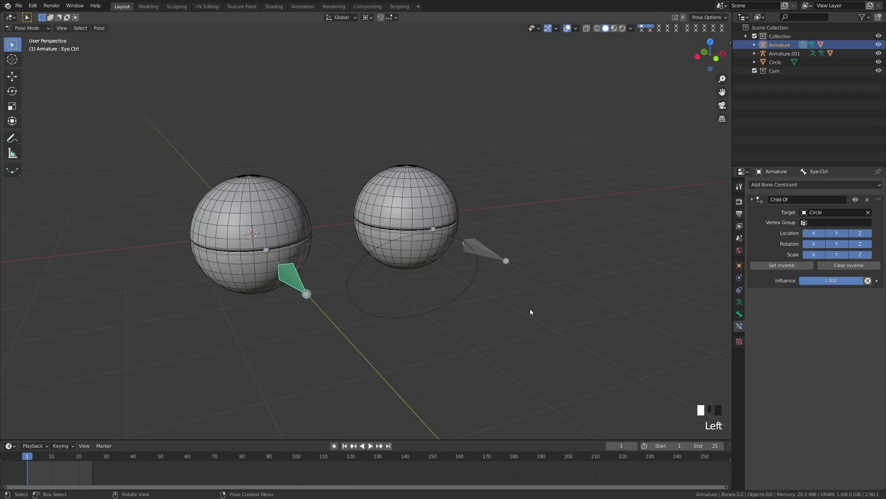
Test the original rig's eye tracking by moving its Eye.Ctrl bone in Pose Mode, cancel the move and return to Object Mode
{"action": "middle_click_drag", "start_coordinate": [530, 312], "coordinate": [493, 311]}
{"action": "key", "text": "ctrl+Tab"}
{"action": "key", "text": "ctrl+Tab"}
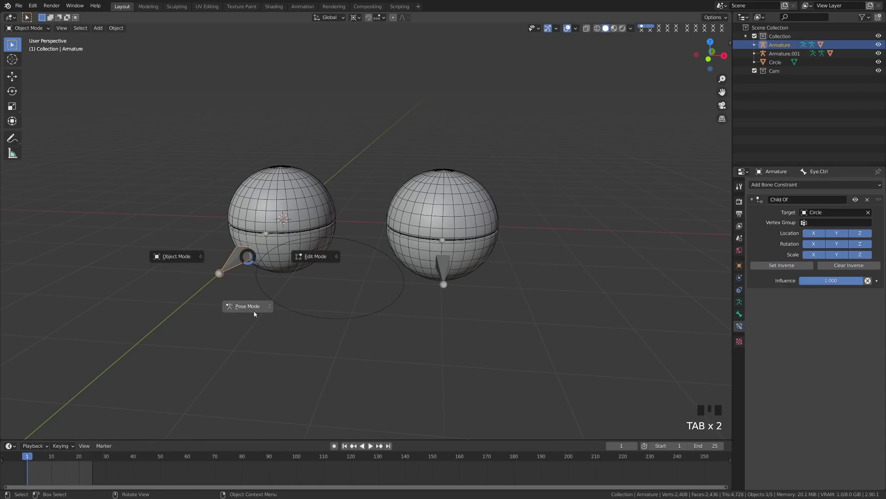
{"action": "left_click", "coordinate": [254, 307]}
{"action": "key", "text": "g"}
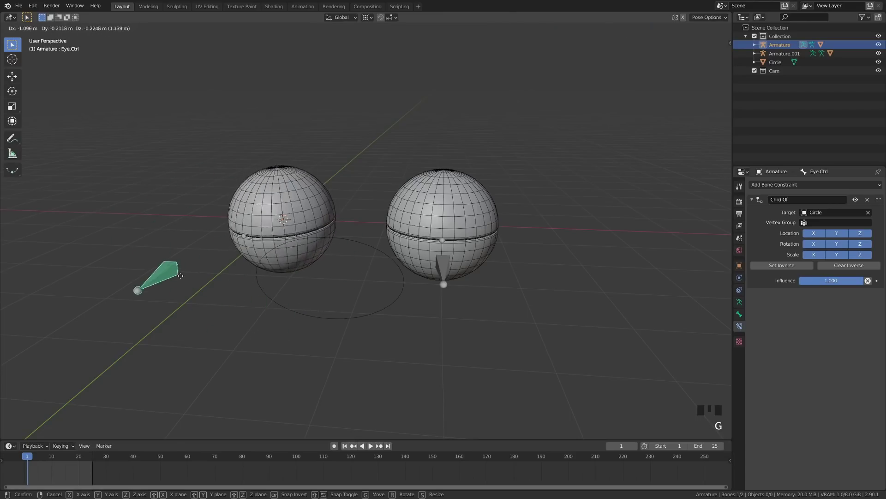
{"action": "left_click", "coordinate": [223, 240]}
{"action": "left_click", "coordinate": [444, 268]}
{"action": "key", "text": "Tab"}
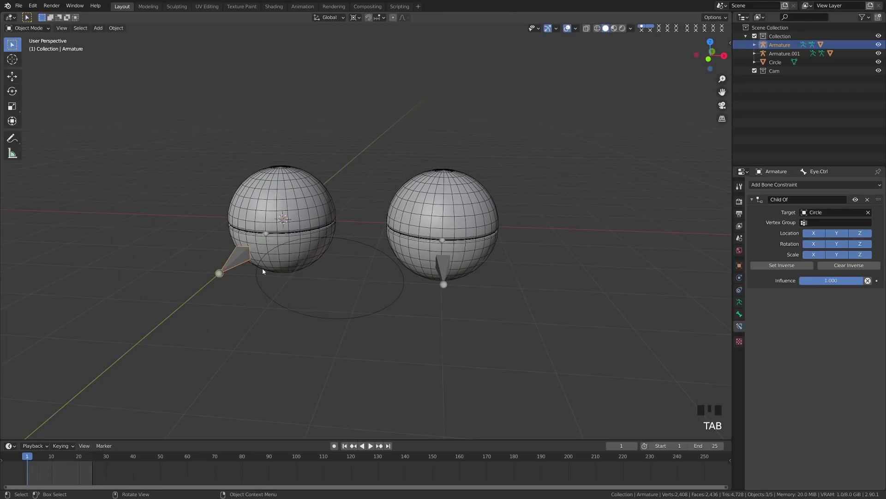
Try moving the Circle controller in Object Mode to test both eyes following it, and cancel the move
{"action": "left_click", "coordinate": [331, 238]}
{"action": "key", "text": "g"}
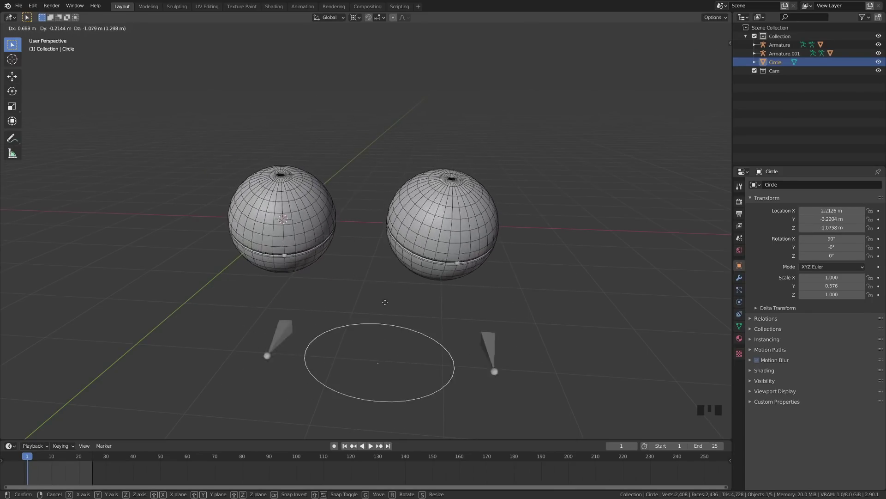
{"action": "left_click", "coordinate": [351, 221]}
{"action": "middle_click_drag", "start_coordinate": [351, 222], "coordinate": [362, 271]}
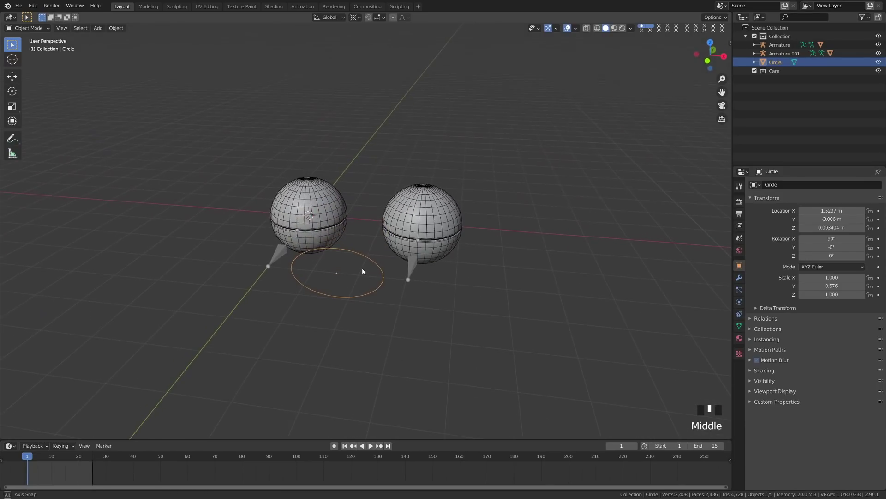
{"action": "scroll", "coordinate": [362, 271], "scroll_direction": "up", "scroll_amount": 3}
{"action": "middle_click_drag", "start_coordinate": [426, 289], "coordinate": [396, 278]}
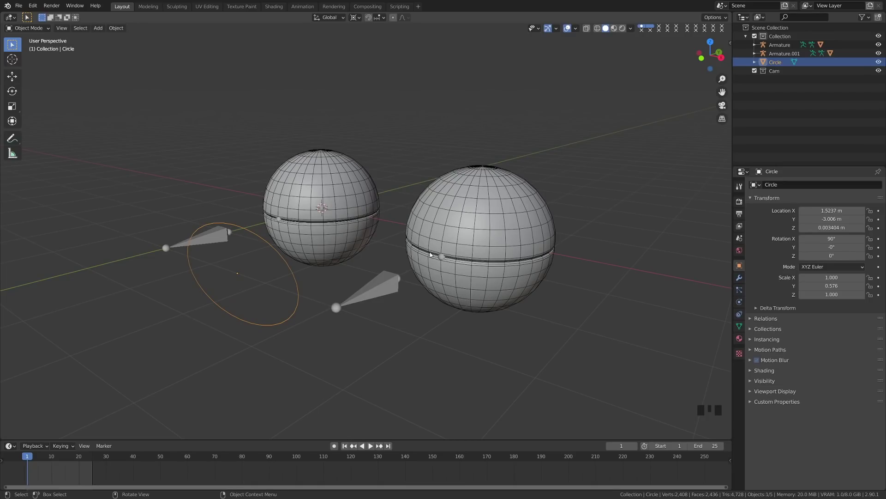
{"action": "mouse_move", "coordinate": [398, 266]}
{"action": "middle_mouse_down"}
{"action": "mouse_move", "coordinate": [326, 281]}
{"action": "mouse_move", "coordinate": [384, 267]}
{"action": "middle_mouse_up"}
{"action": "middle_click_drag", "start_coordinate": [313, 314], "coordinate": [347, 273]}
{"action": "scroll", "coordinate": [348, 273], "scroll_direction": "down", "scroll_amount": 2}
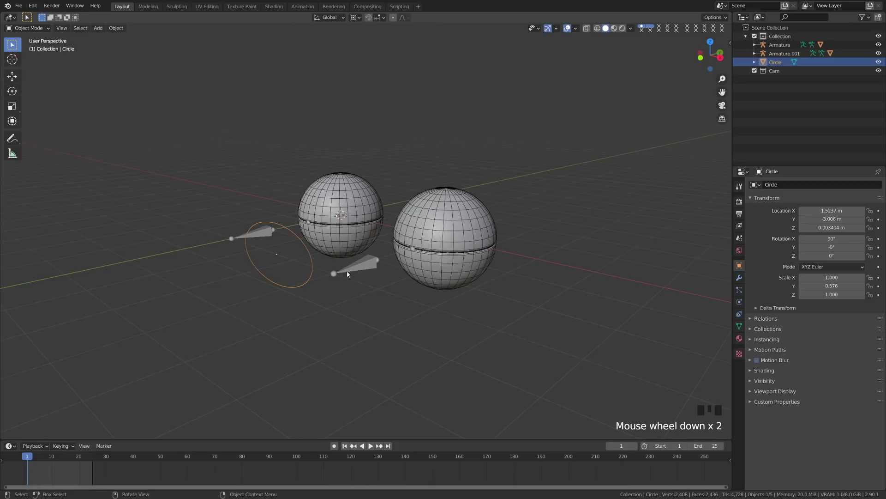
Add a cube mesh at the origin and scale it uniformly to about 3.135 as a stand-in head
{"action": "key", "text": "shift+a"}
{"action": "mouse_move", "coordinate": [347, 273]}
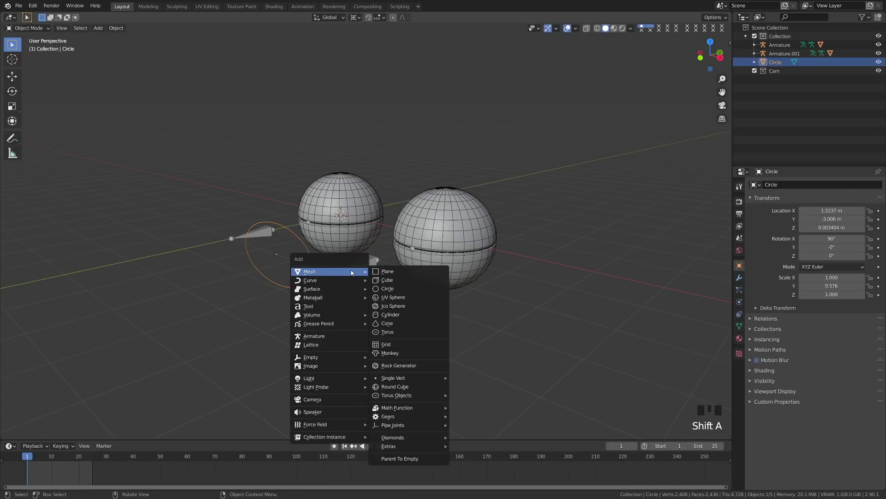
{"action": "left_click", "coordinate": [389, 282]}
{"action": "middle_click_drag", "start_coordinate": [389, 282], "coordinate": [406, 272]}
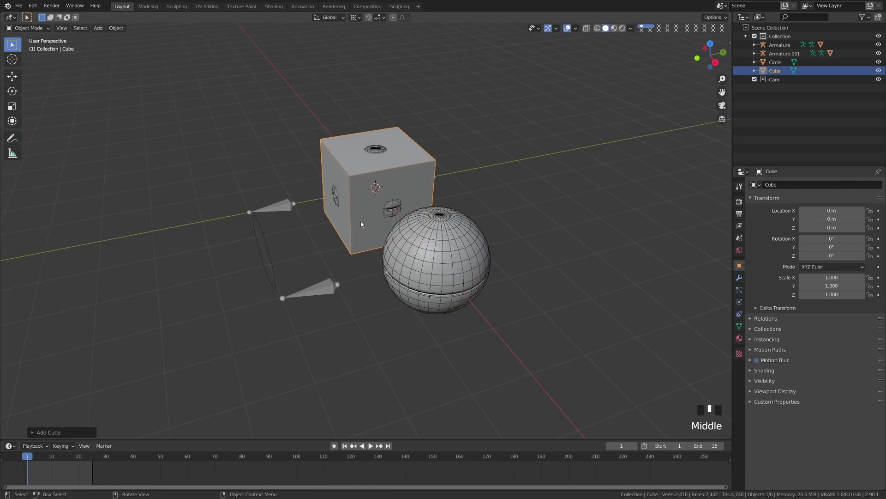
{"action": "key", "text": "s"}
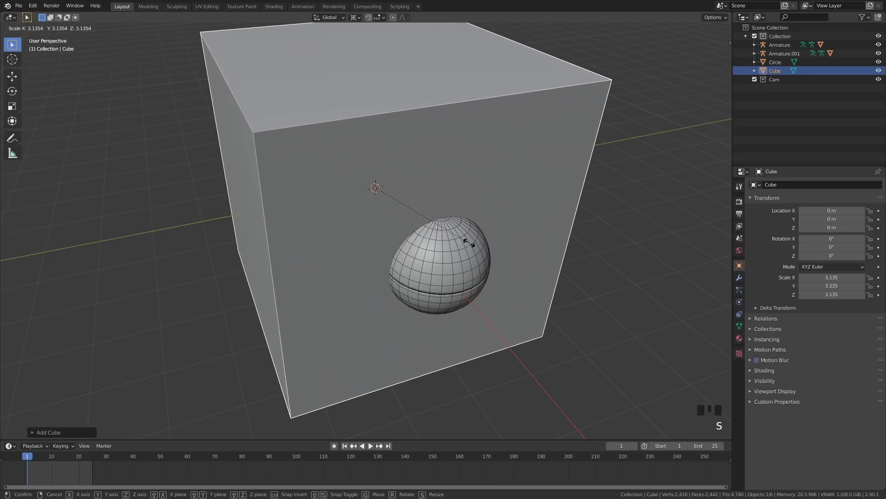
{"action": "left_click", "coordinate": [459, 245]}
Using a top wireframe view, move the cube behind the eyes to about X 1.54 m, Y 3.13 m, and restore solid shading
{"action": "key", "text": "KP_7"}
{"action": "key", "text": "z"}
{"action": "left_click", "coordinate": [362, 252]}
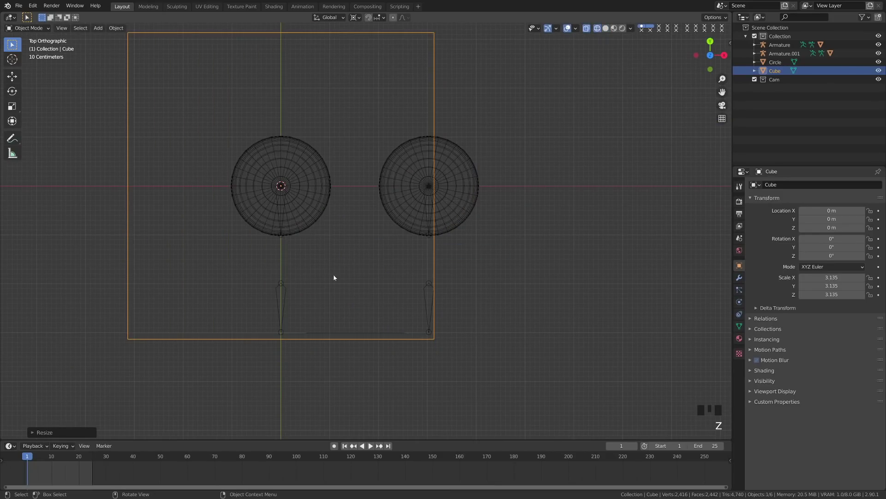
{"action": "key", "text": "g"}
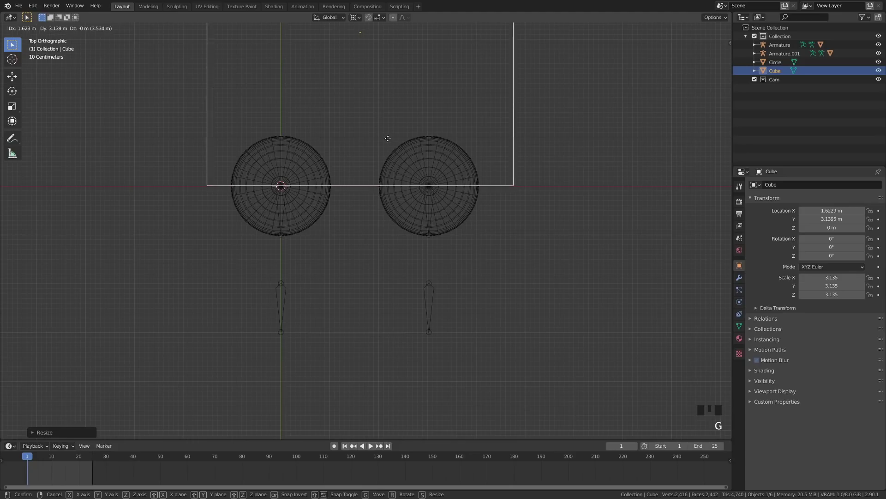
{"action": "left_click", "coordinate": [401, 158]}
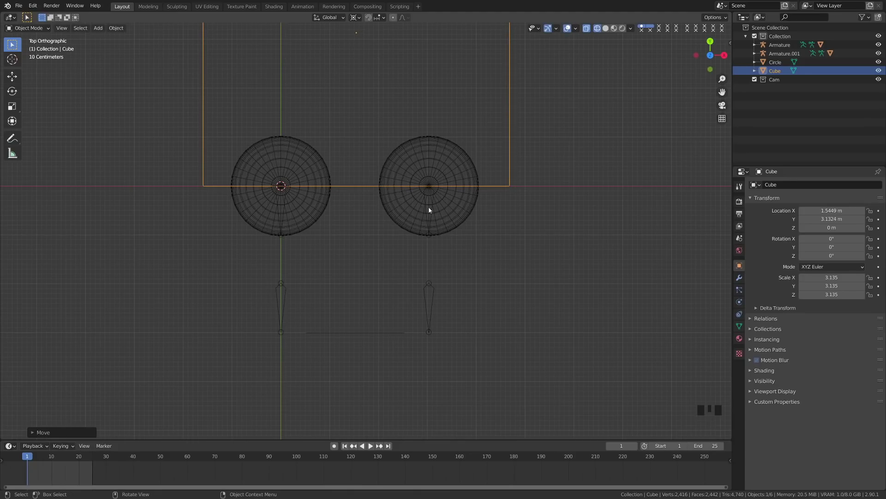
{"action": "key", "text": "z"}
{"action": "left_click", "coordinate": [456, 237]}
Test the lid of the eye mesh Sphere.001 by raising its Open shape key to 1.000 and returning it to 0.000
{"action": "mouse_move", "coordinate": [456, 237]}
{"action": "middle_mouse_down"}
{"action": "mouse_move", "coordinate": [406, 198]}
{"action": "mouse_move", "coordinate": [407, 272]}
{"action": "middle_mouse_up"}
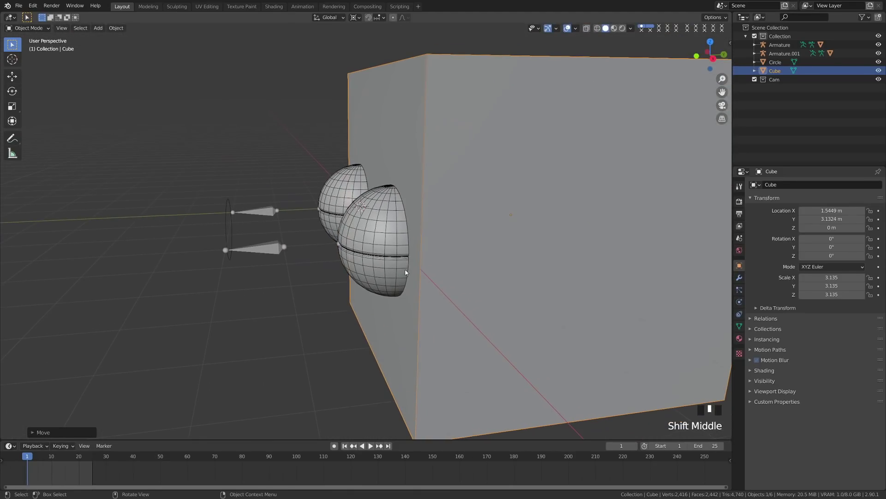
{"action": "scroll", "coordinate": [496, 219], "scroll_direction": "up", "scroll_amount": 1}
{"action": "left_click", "coordinate": [378, 240]}
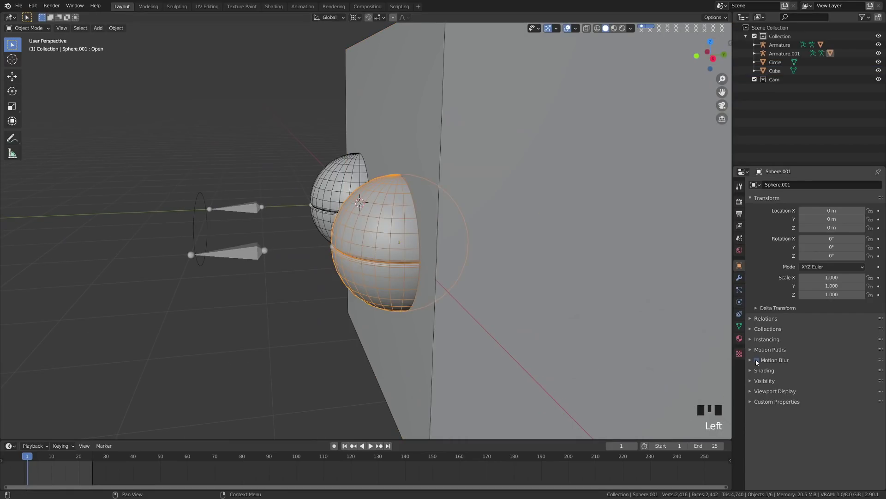
{"action": "left_click", "coordinate": [740, 326]}
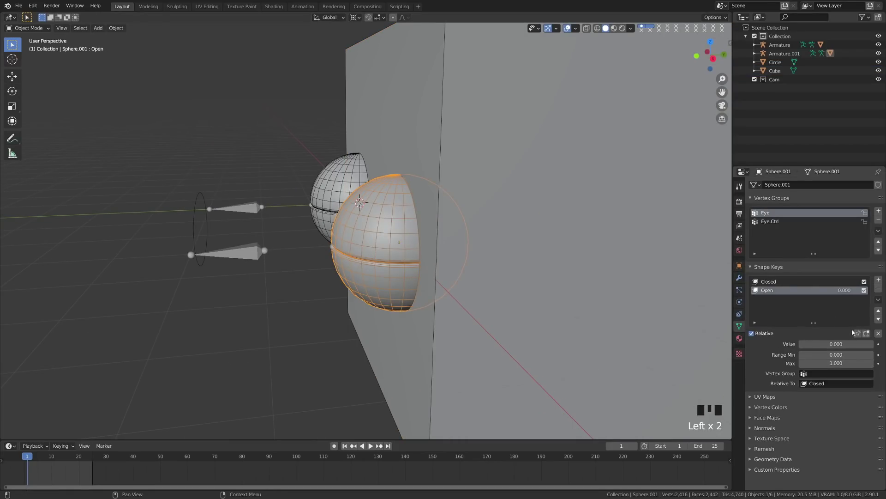
{"action": "left_click_drag", "start_coordinate": [827, 344], "coordinate": [870, 344]}
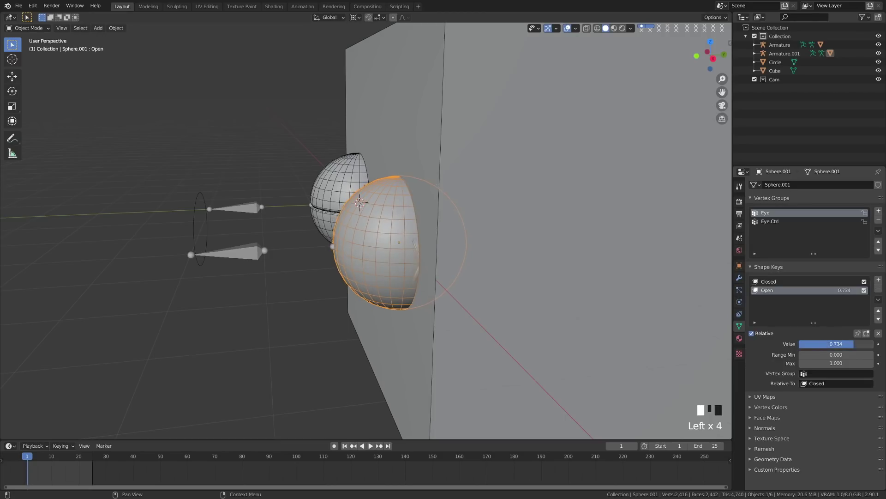
{"action": "middle_click_drag", "start_coordinate": [384, 165], "coordinate": [380, 225]}
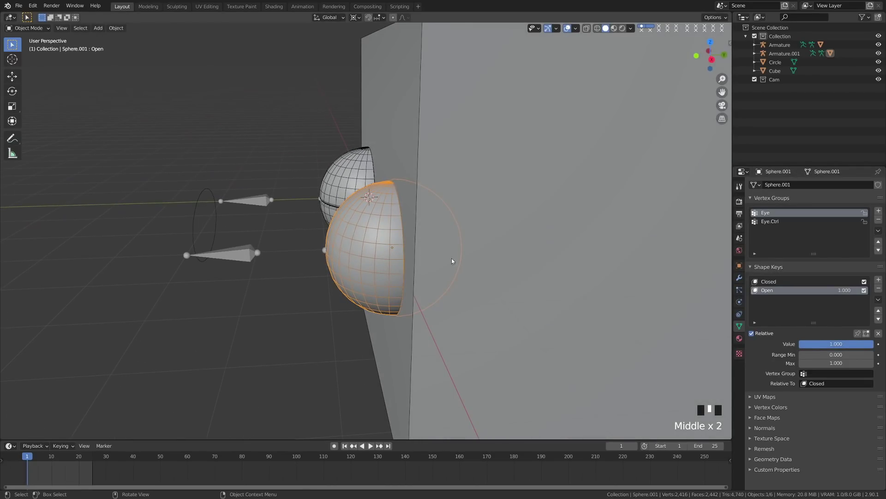
{"action": "left_click_drag", "start_coordinate": [868, 344], "coordinate": [801, 344]}
{"action": "middle_click_drag", "start_coordinate": [670, 331], "coordinate": [401, 303]}
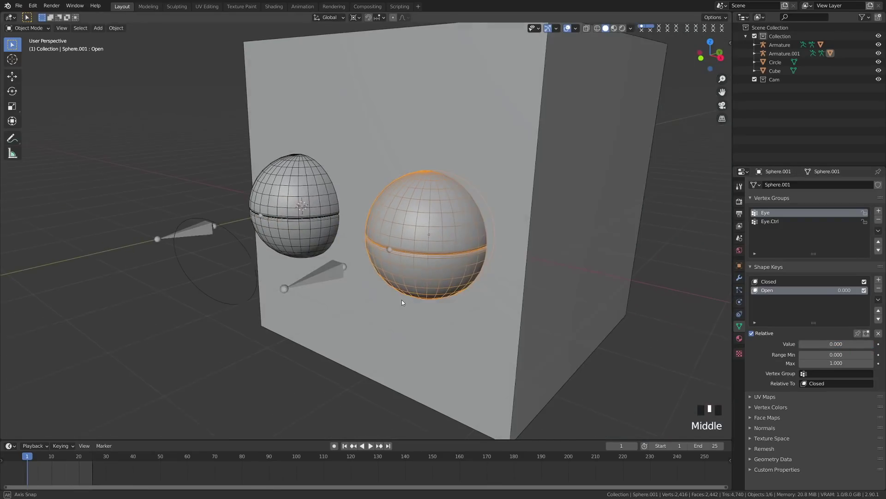
{"action": "left_click", "coordinate": [427, 307]}
Parent both armatures, the Circle and both eye spheres to the cube with Object (Keep Transform)
{"action": "middle_click_drag", "start_coordinate": [475, 271], "coordinate": [246, 228]}
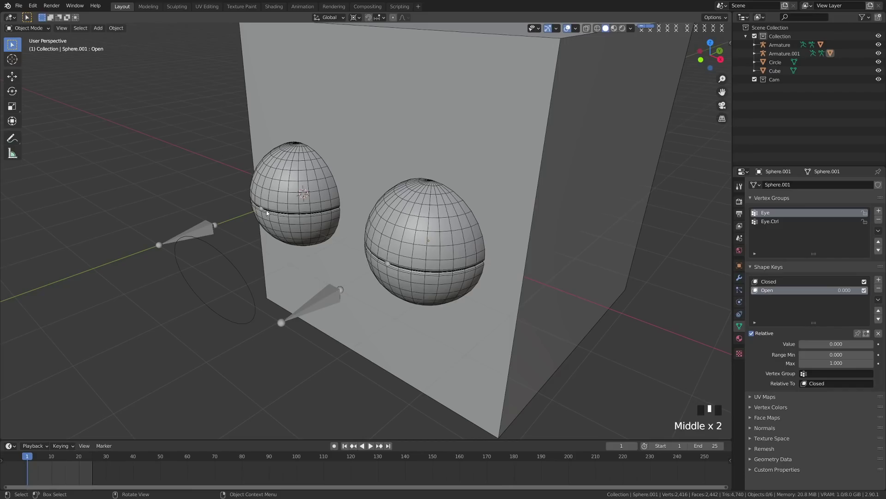
{"action": "left_click", "coordinate": [208, 228]}
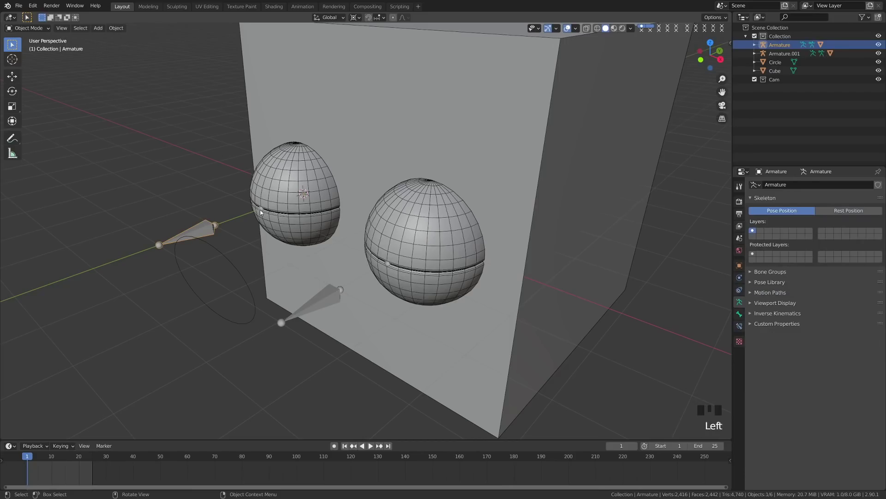
{"action": "left_click", "coordinate": [225, 259], "text": "shift"}
{"action": "left_click", "coordinate": [329, 303], "text": "shift"}
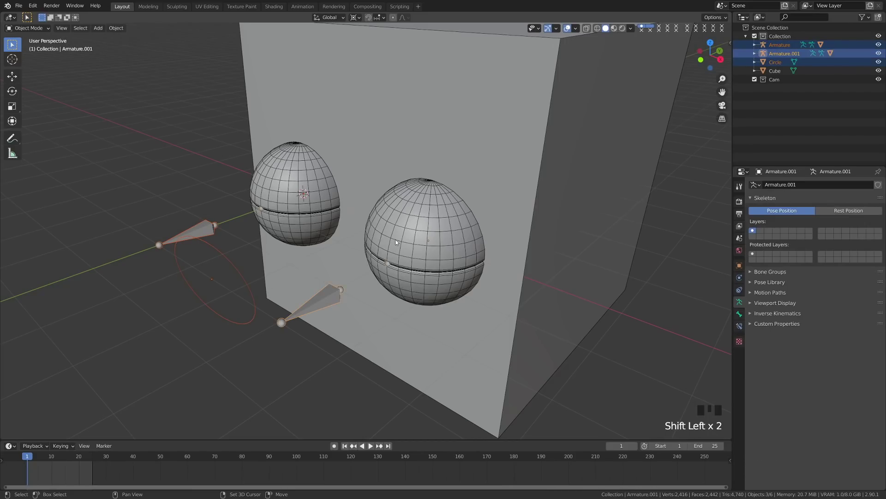
{"action": "left_click", "coordinate": [389, 224], "text": "shift"}
{"action": "left_click", "coordinate": [291, 172], "text": "shift"}
{"action": "middle_click_drag", "start_coordinate": [273, 187], "coordinate": [321, 189]}
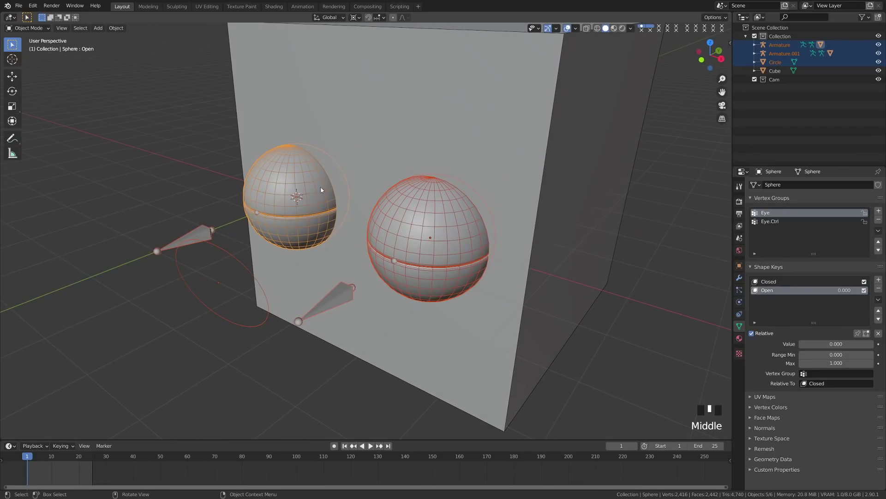
{"action": "left_click", "coordinate": [462, 132], "text": "shift"}
{"action": "middle_click_drag", "start_coordinate": [462, 133], "coordinate": [467, 154]}
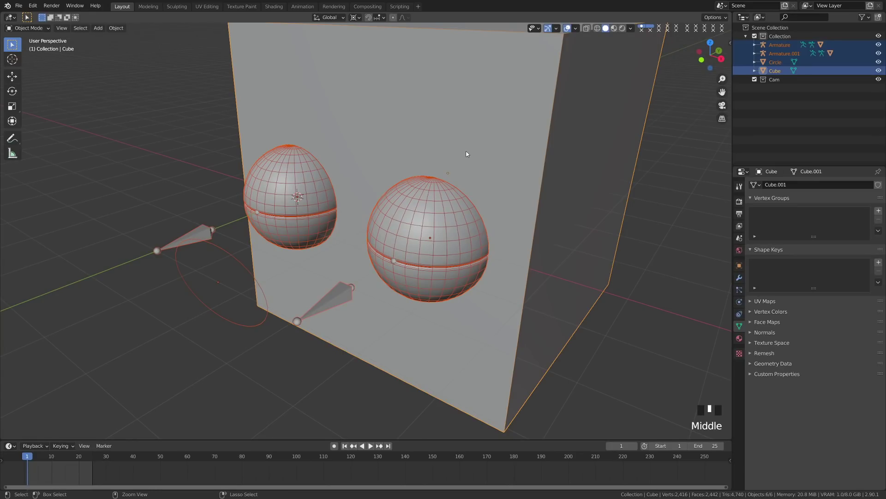
{"action": "key", "text": "ctrl+p"}
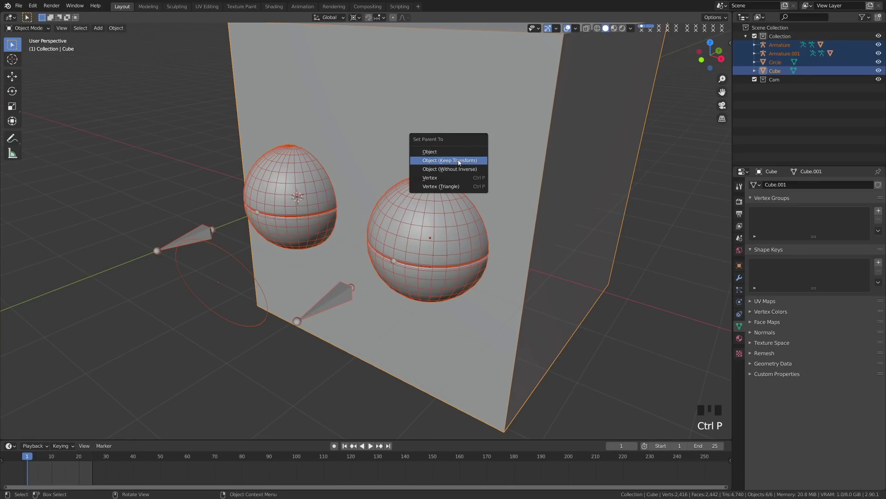
{"action": "left_click", "coordinate": [459, 161]}
Try moving the cube to test the parented eye rig following it, and cancel the move
{"action": "left_click", "coordinate": [475, 154]}
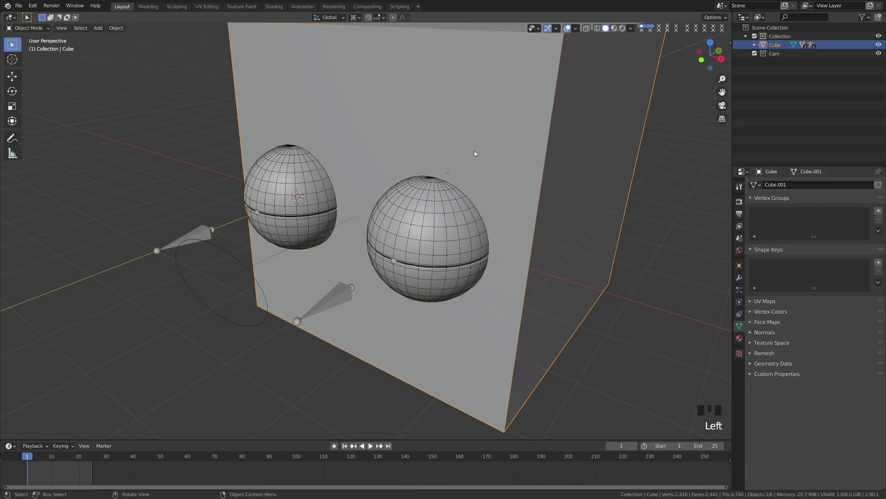
{"action": "key", "text": "g"}
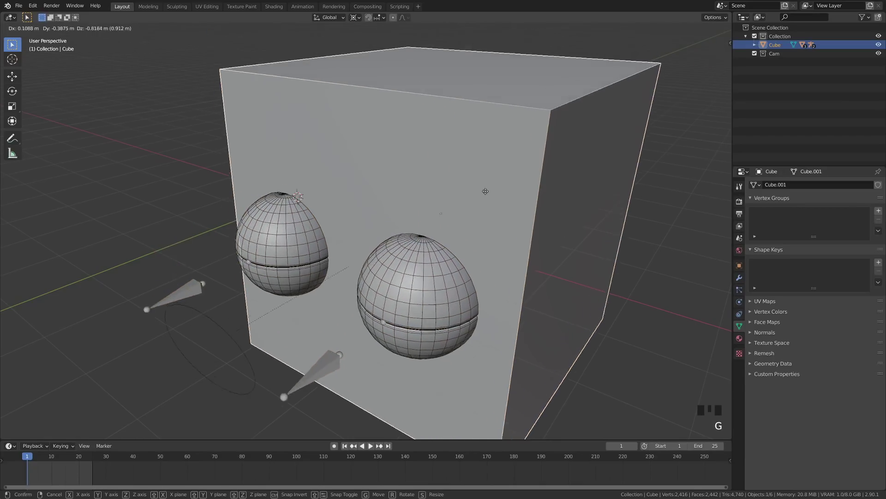
{"action": "key", "text": "Escape"}
Test the Circle controller on the parented rig by moving it on its own, and cancel the move
{"action": "left_click", "coordinate": [198, 245]}
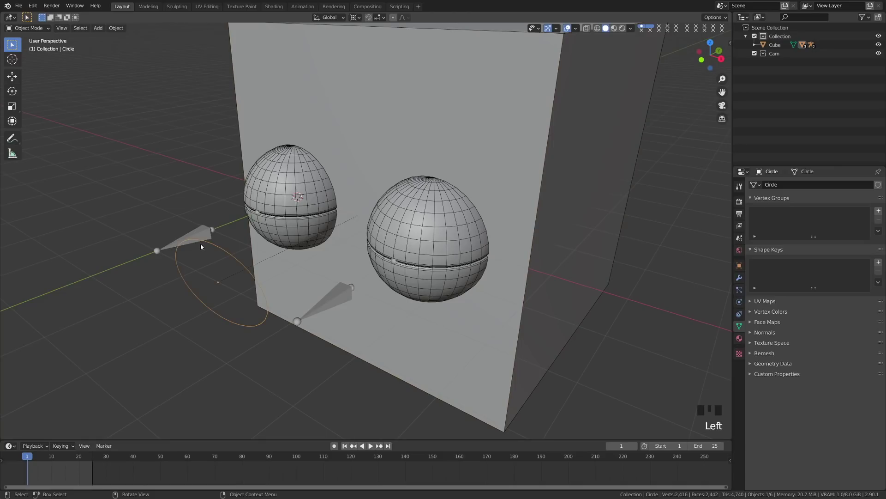
{"action": "key", "text": "g"}
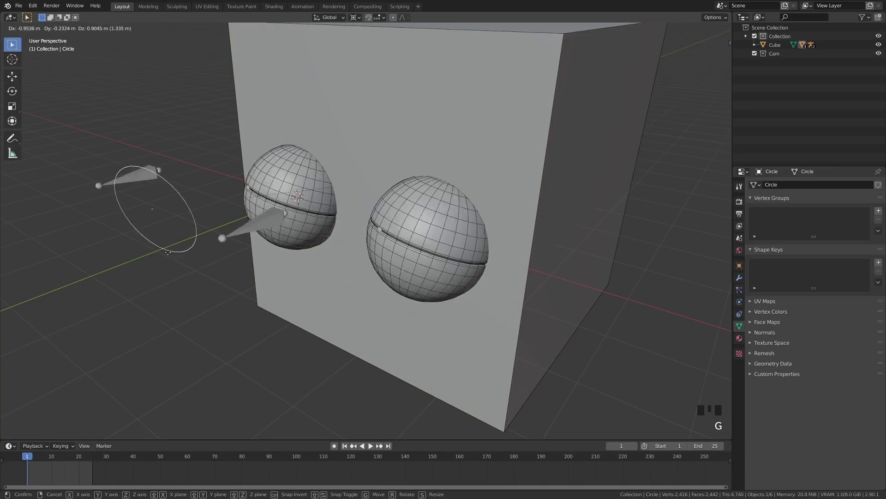
{"action": "right_click", "coordinate": [222, 280]}
{"action": "middle_click_drag", "start_coordinate": [222, 280], "coordinate": [258, 255]}
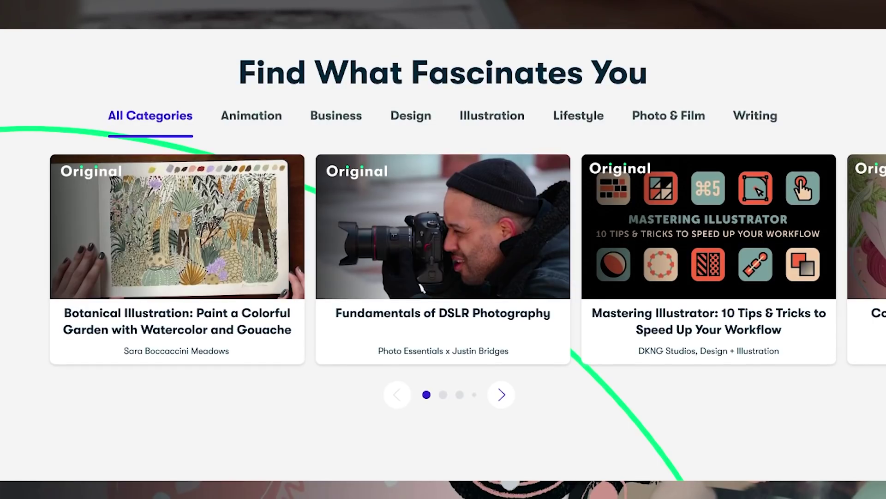
Switch to Skillshare and browse its class catalogue, covering the featured, trending and popular classes
{"action": "mouse_move", "coordinate": [239, 283]}
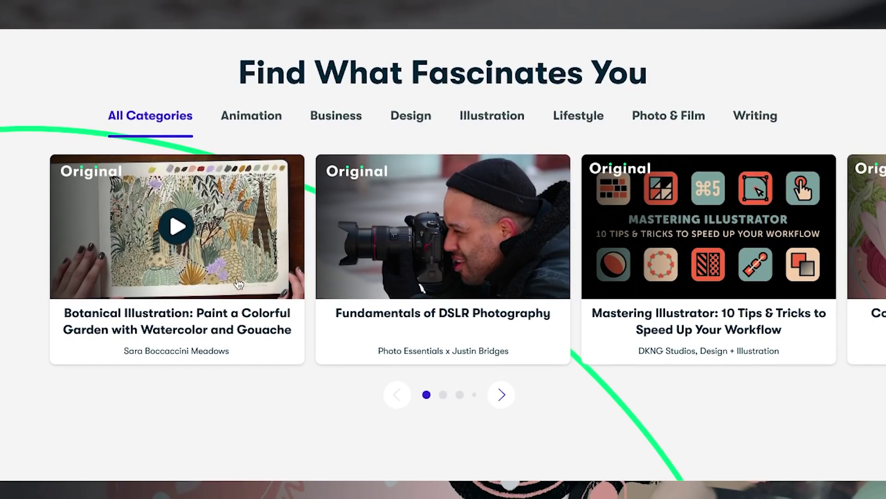
{"action": "left_click", "coordinate": [207, 243]}
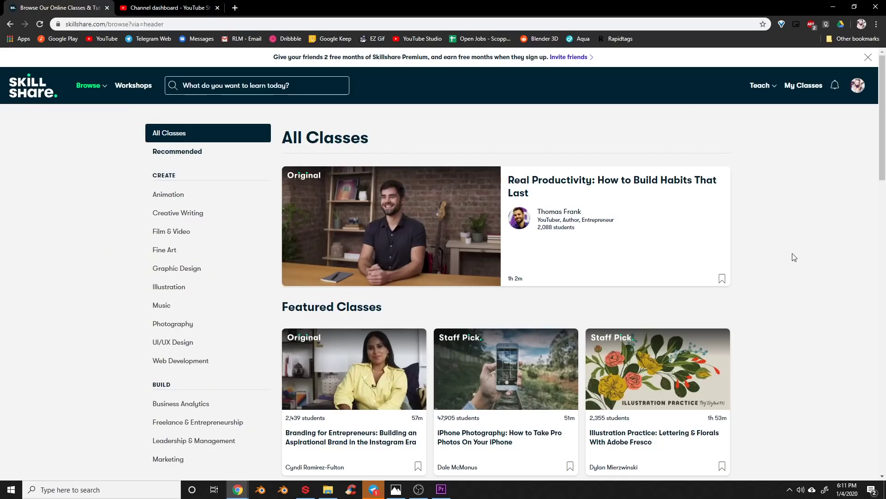
{"action": "scroll", "coordinate": [792, 254], "scroll_direction": "down", "scroll_amount": 2}
{"action": "scroll", "coordinate": [794, 257], "scroll_direction": "down", "scroll_amount": 5}
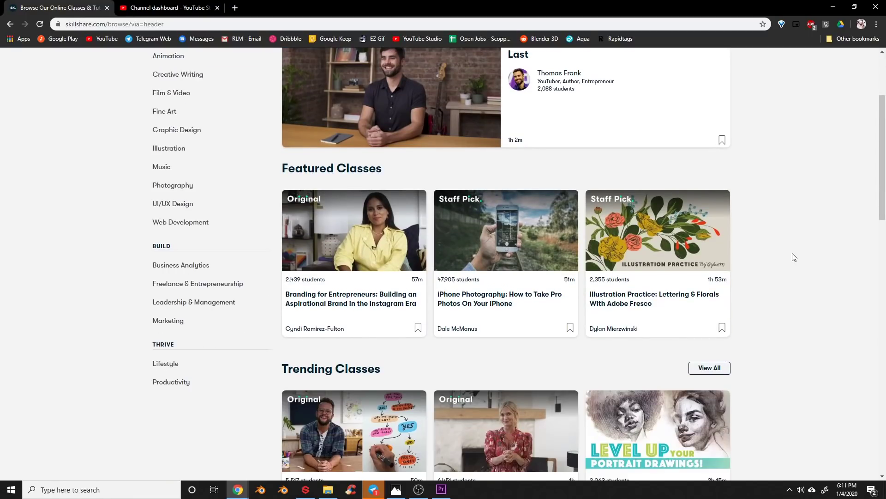
{"action": "scroll", "coordinate": [794, 257], "scroll_direction": "down", "scroll_amount": 5}
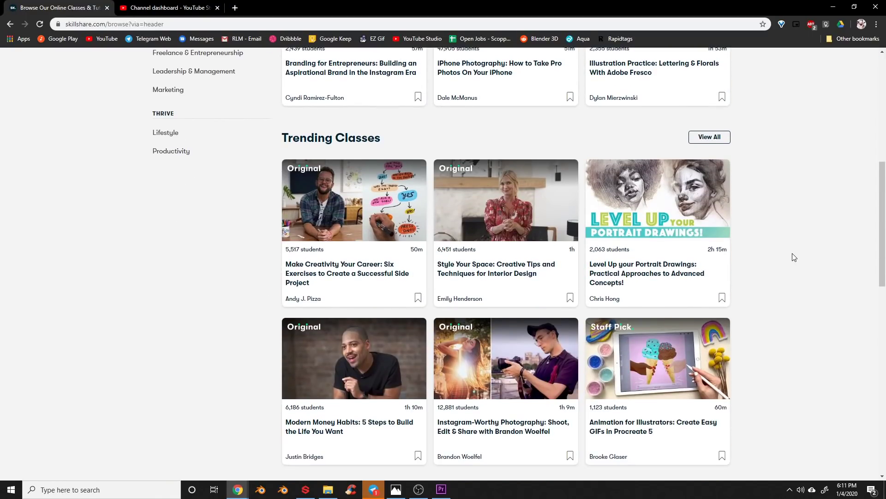
{"action": "scroll", "coordinate": [794, 257], "scroll_direction": "down", "scroll_amount": 4}
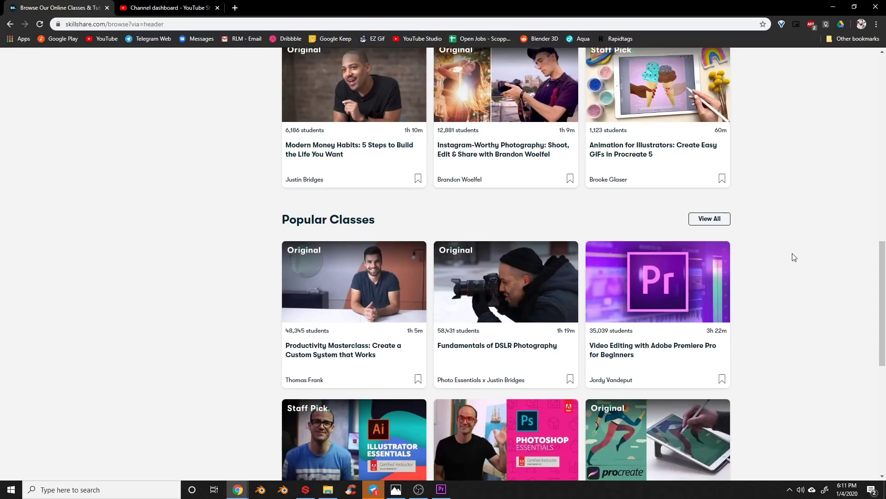
{"action": "scroll", "coordinate": [793, 253], "scroll_direction": "down", "scroll_amount": 2}
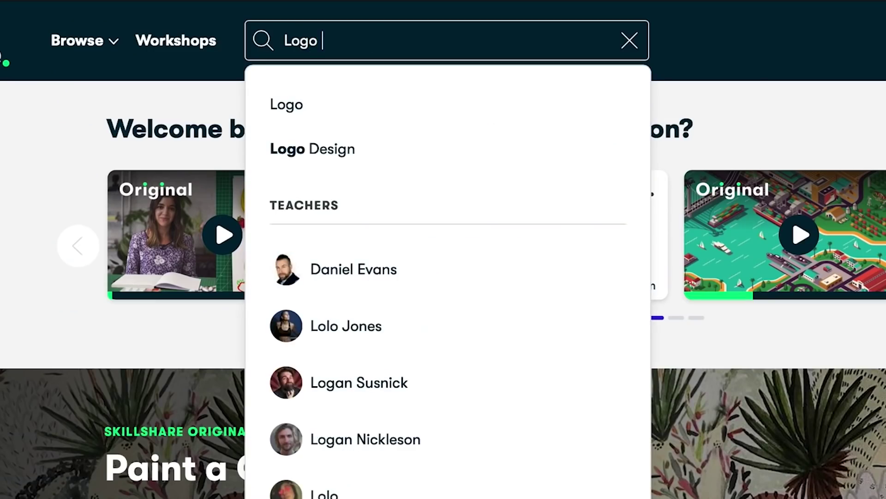
Search Skillshare for "Logo Design" using the matching suggestion
{"action": "type", "text": "Design"}
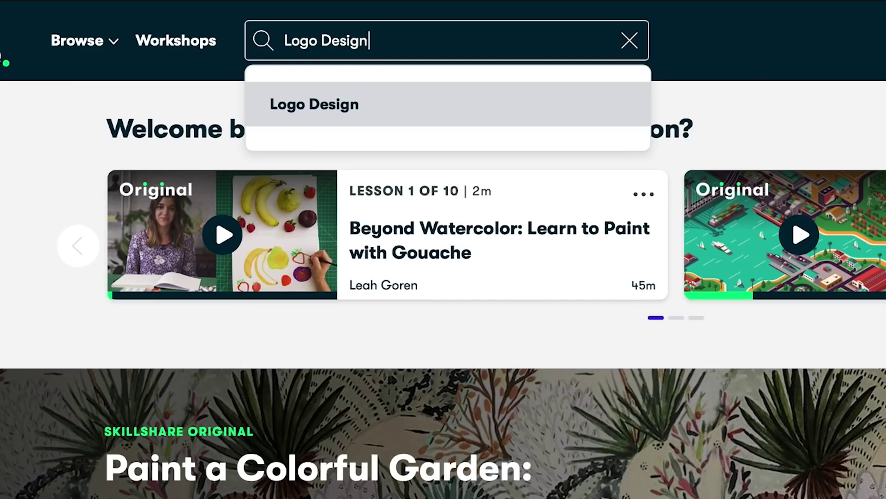
{"action": "left_click", "coordinate": [394, 111]}
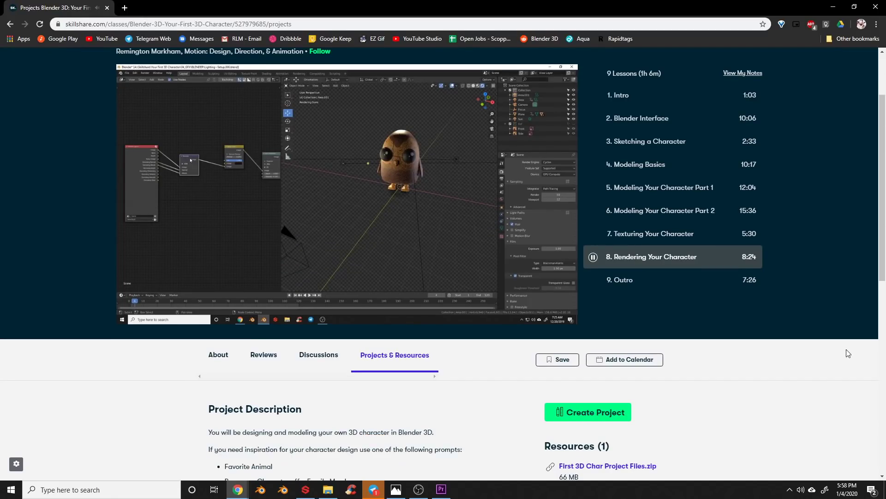
Examine the project description and resources of the Blender 3D: Your First Character class
{"action": "scroll", "coordinate": [847, 353], "scroll_direction": "down", "scroll_amount": 3}
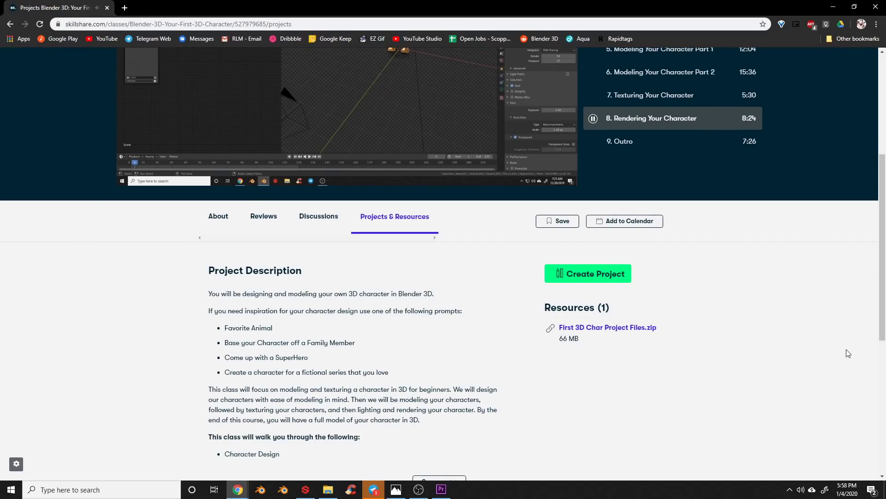
{"action": "scroll", "coordinate": [847, 353], "scroll_direction": "down", "scroll_amount": 3}
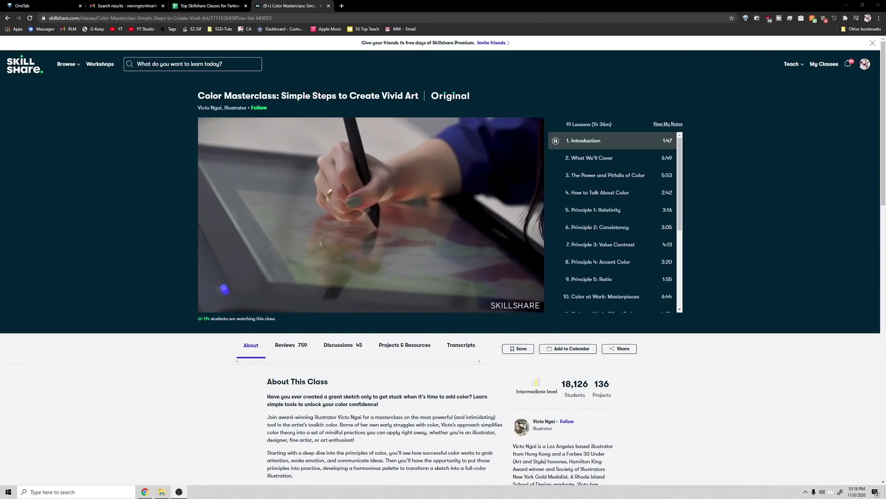